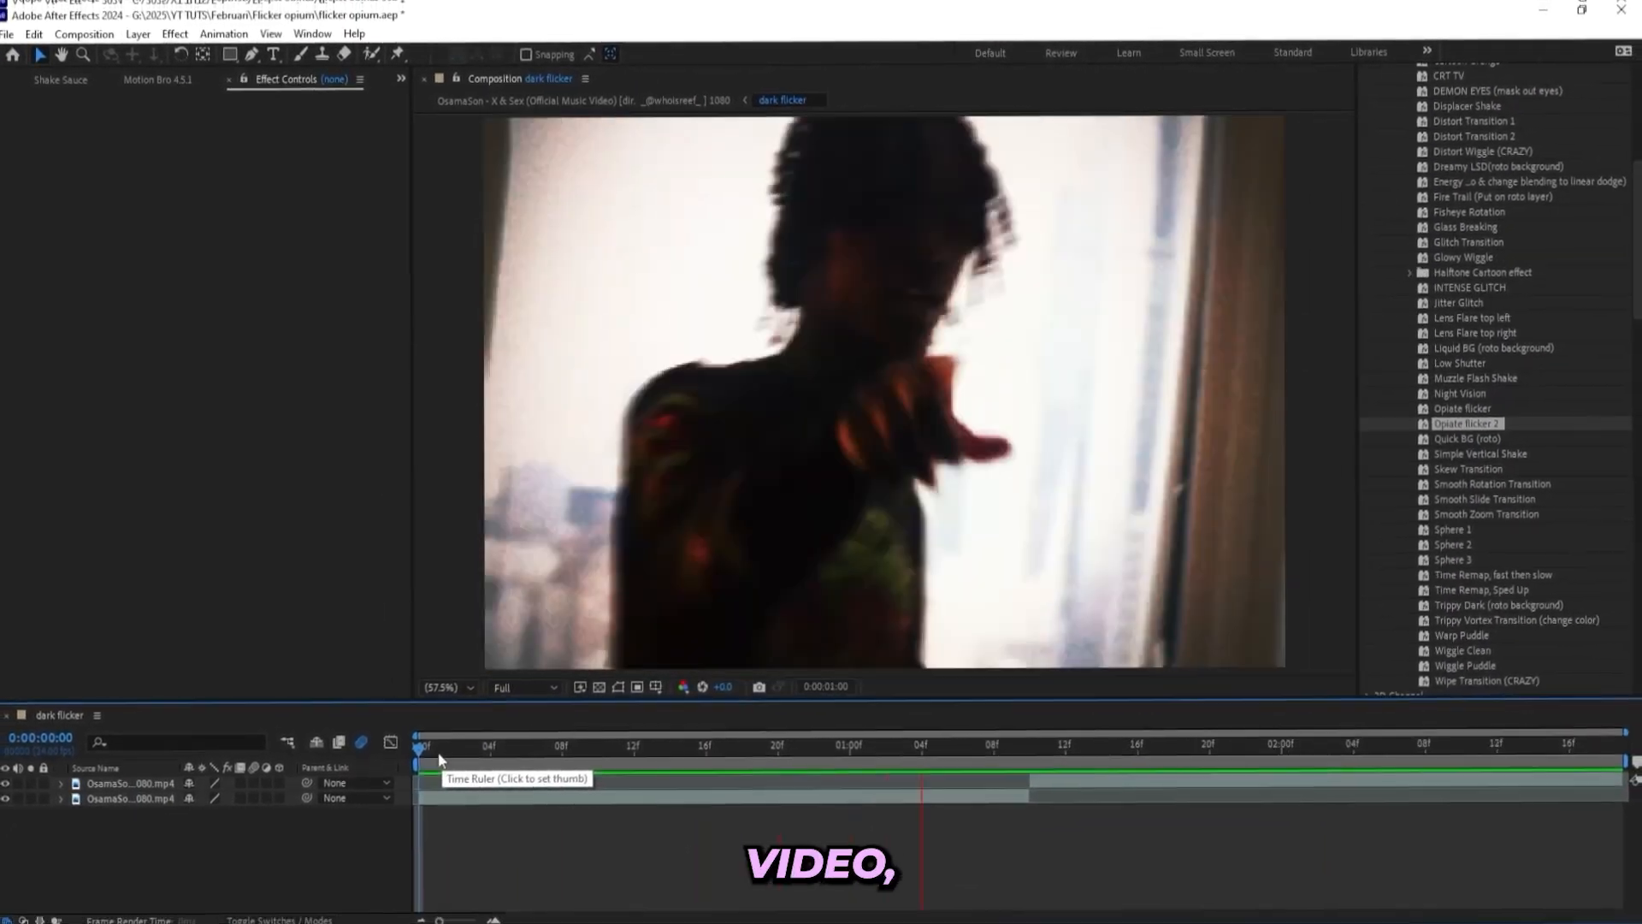
Return to the start of the dark flicker composition and add a new adjustment layer above the two clips.
{"action": "left_click_drag", "start_coordinate": [440, 760], "coordinate": [393, 751]}
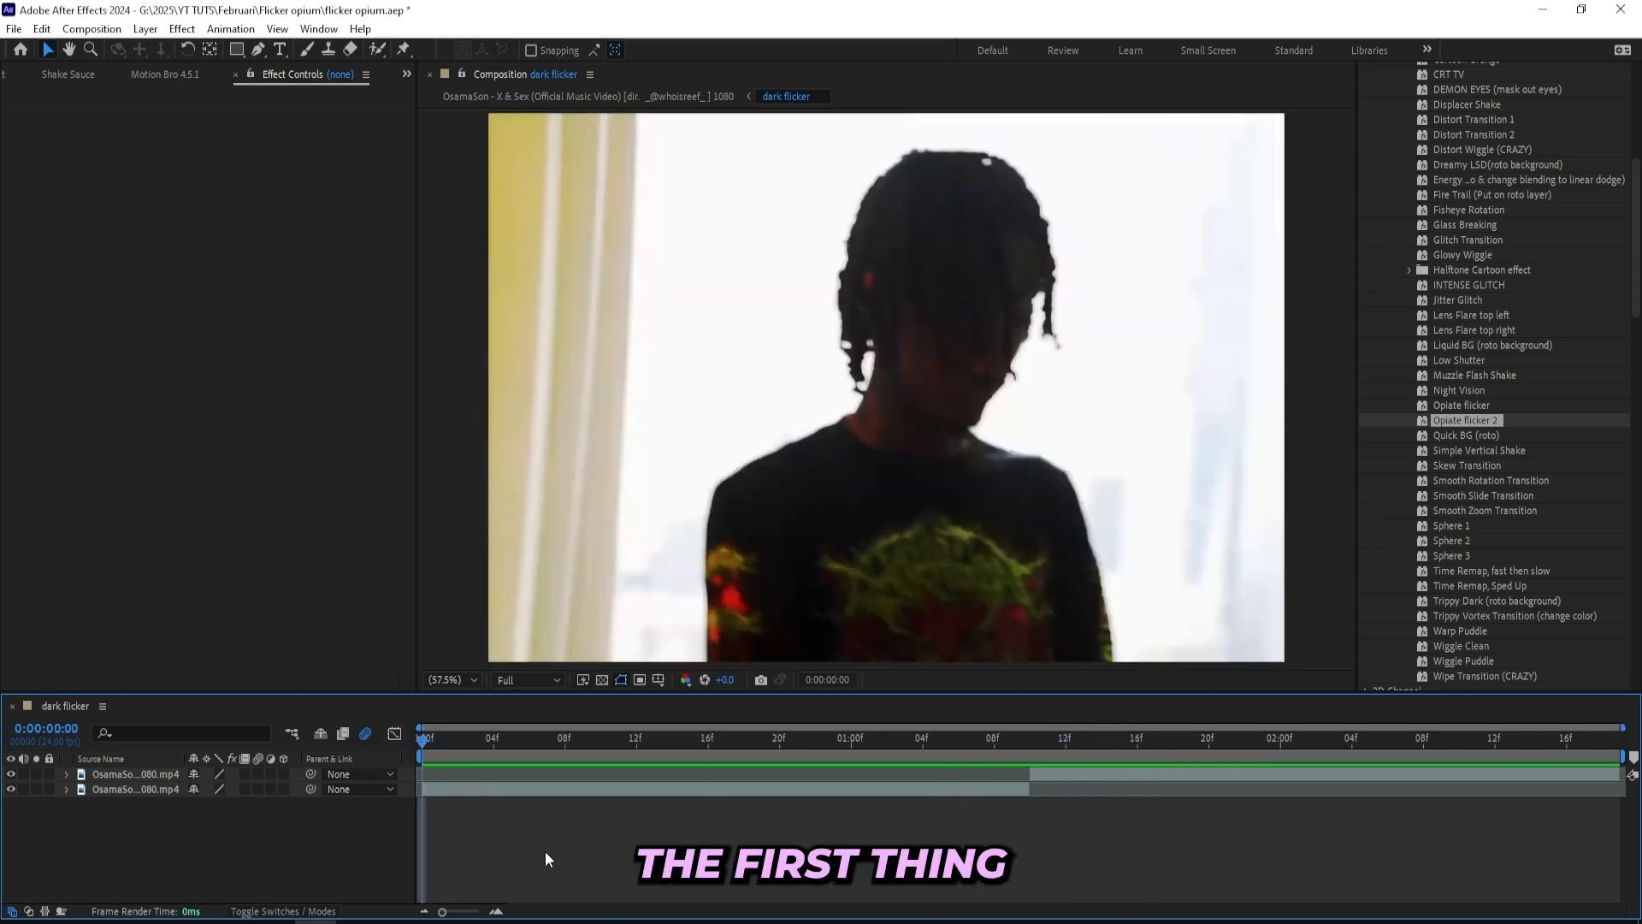
{"action": "right_click", "coordinate": [509, 829]}
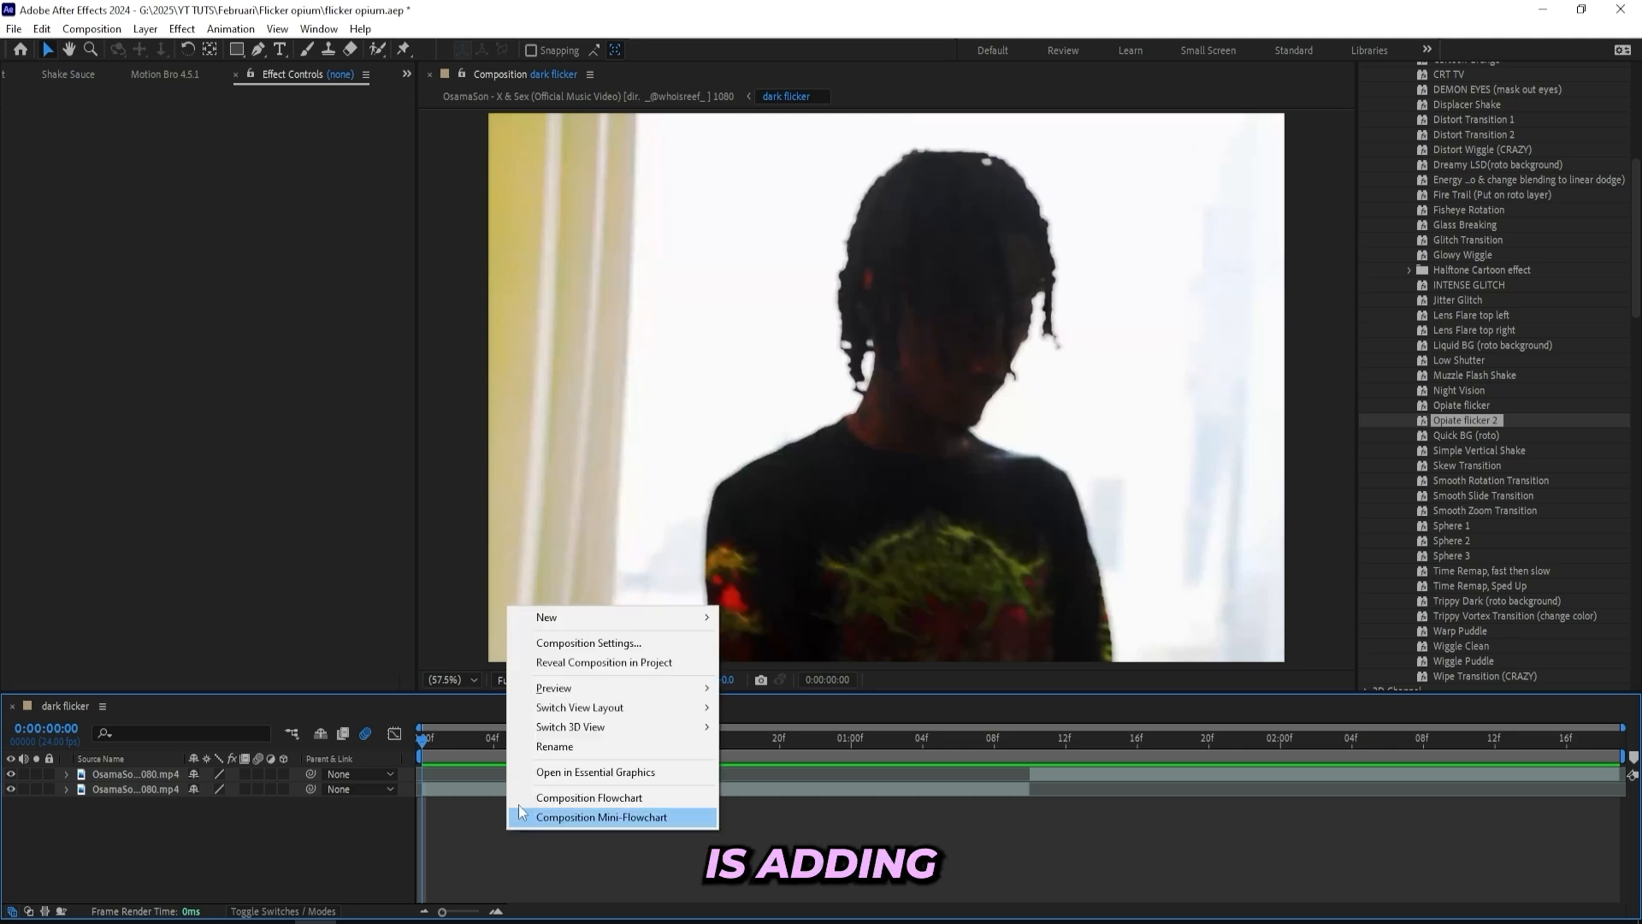
{"action": "mouse_move", "coordinate": [614, 633]}
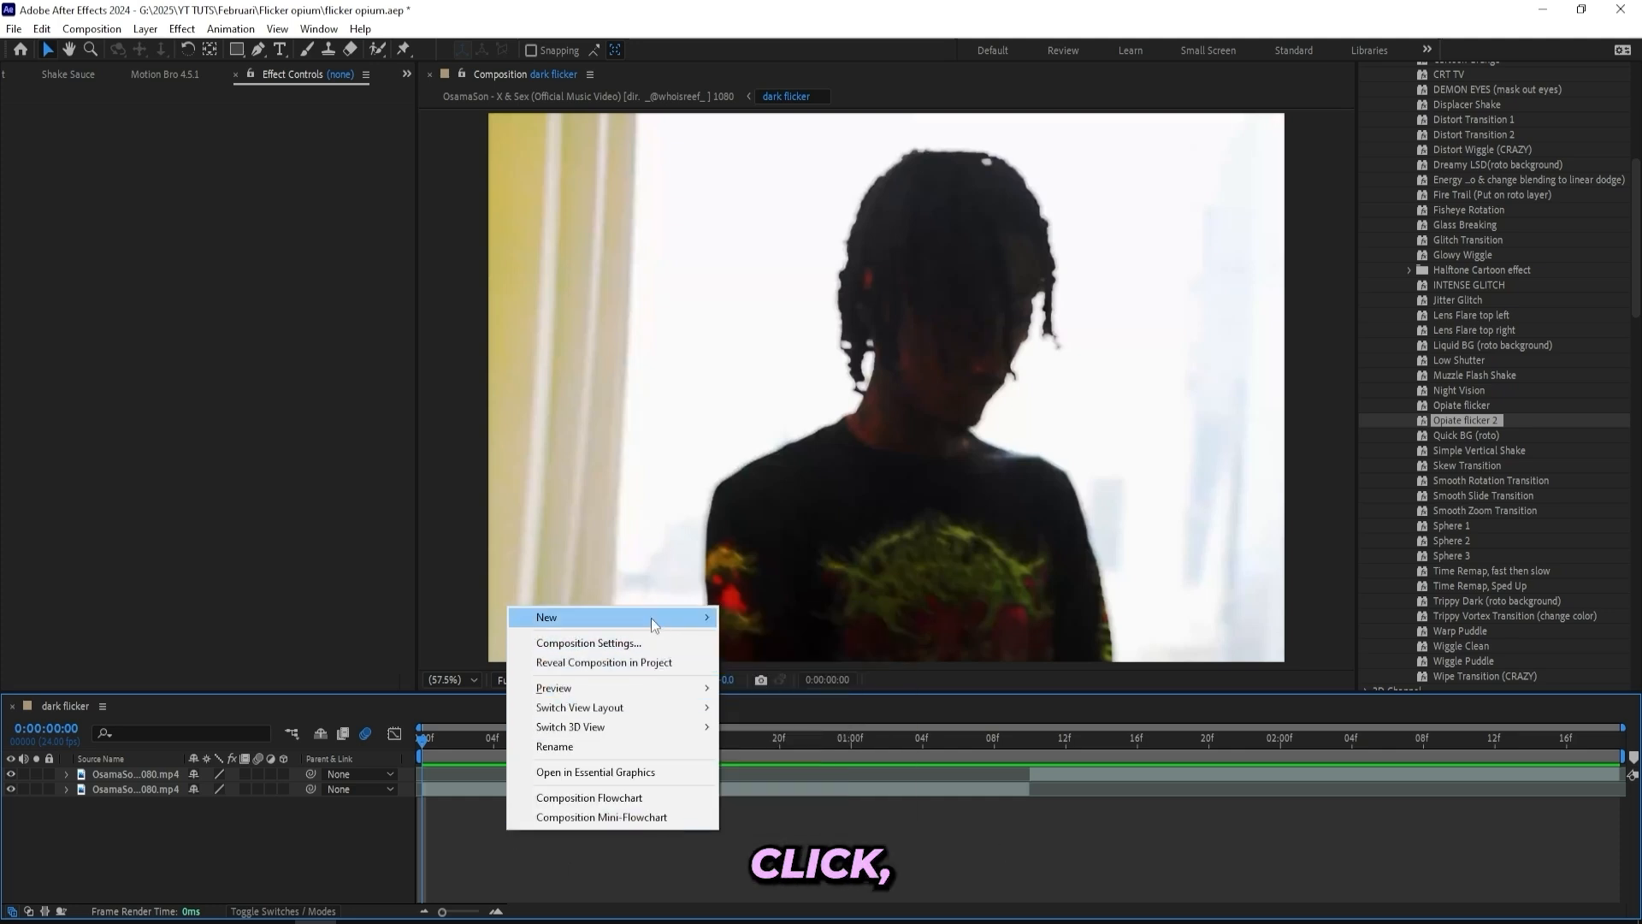
{"action": "left_click", "coordinate": [783, 760]}
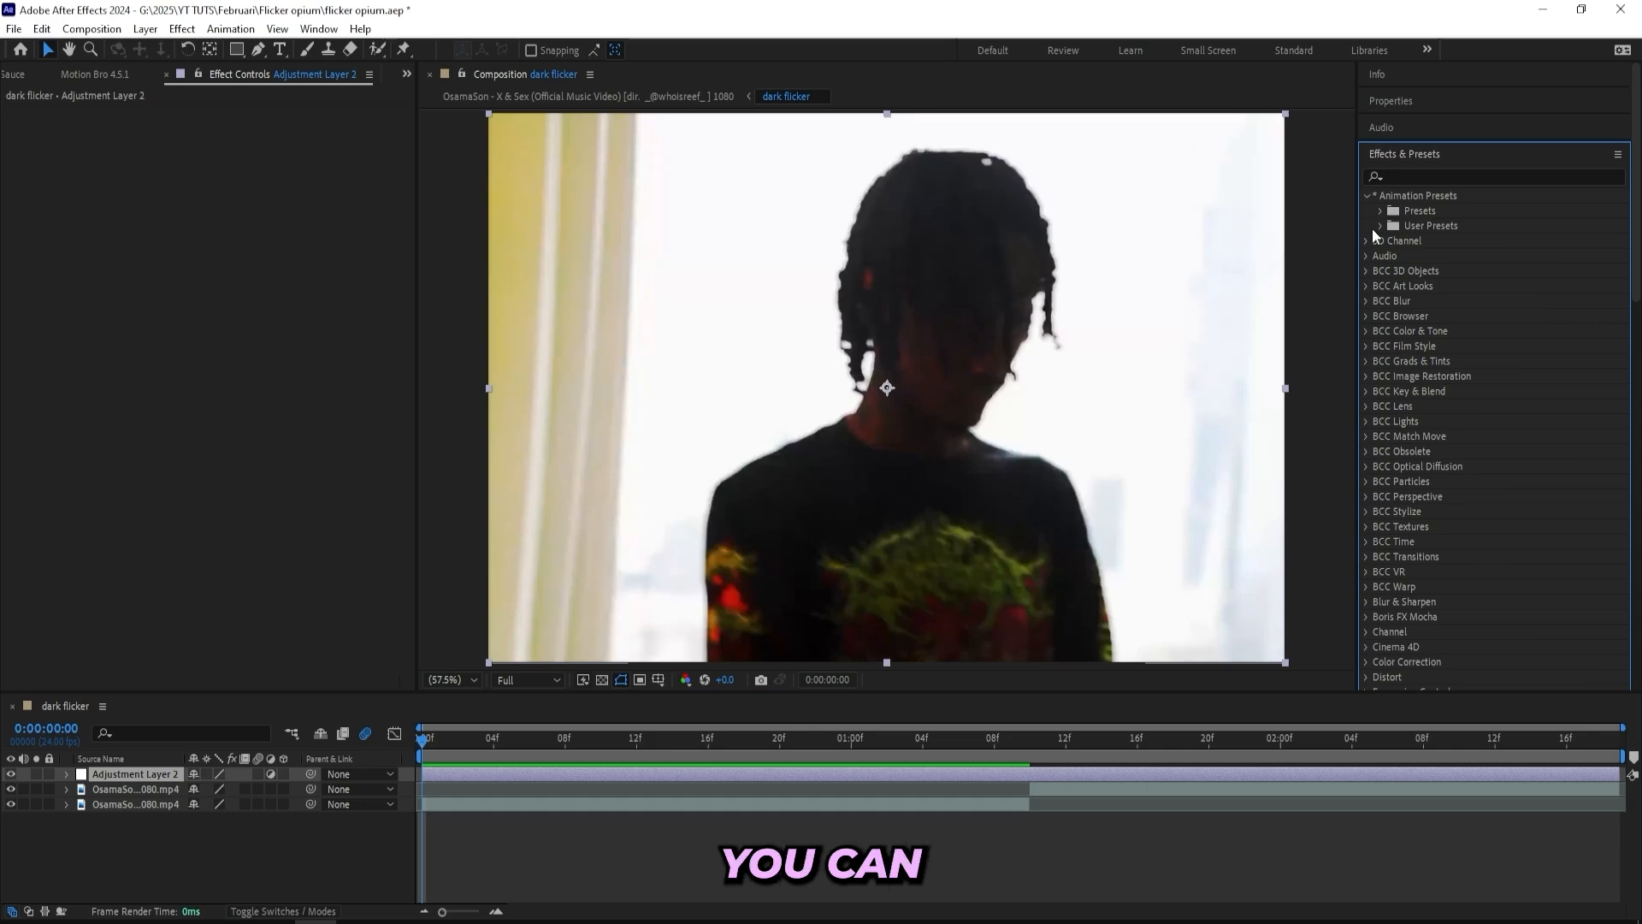
Try the Opiate flicker 2 user preset on the adjustment layer, preview it, and remove its effects.
{"action": "left_click", "coordinate": [1379, 225]}
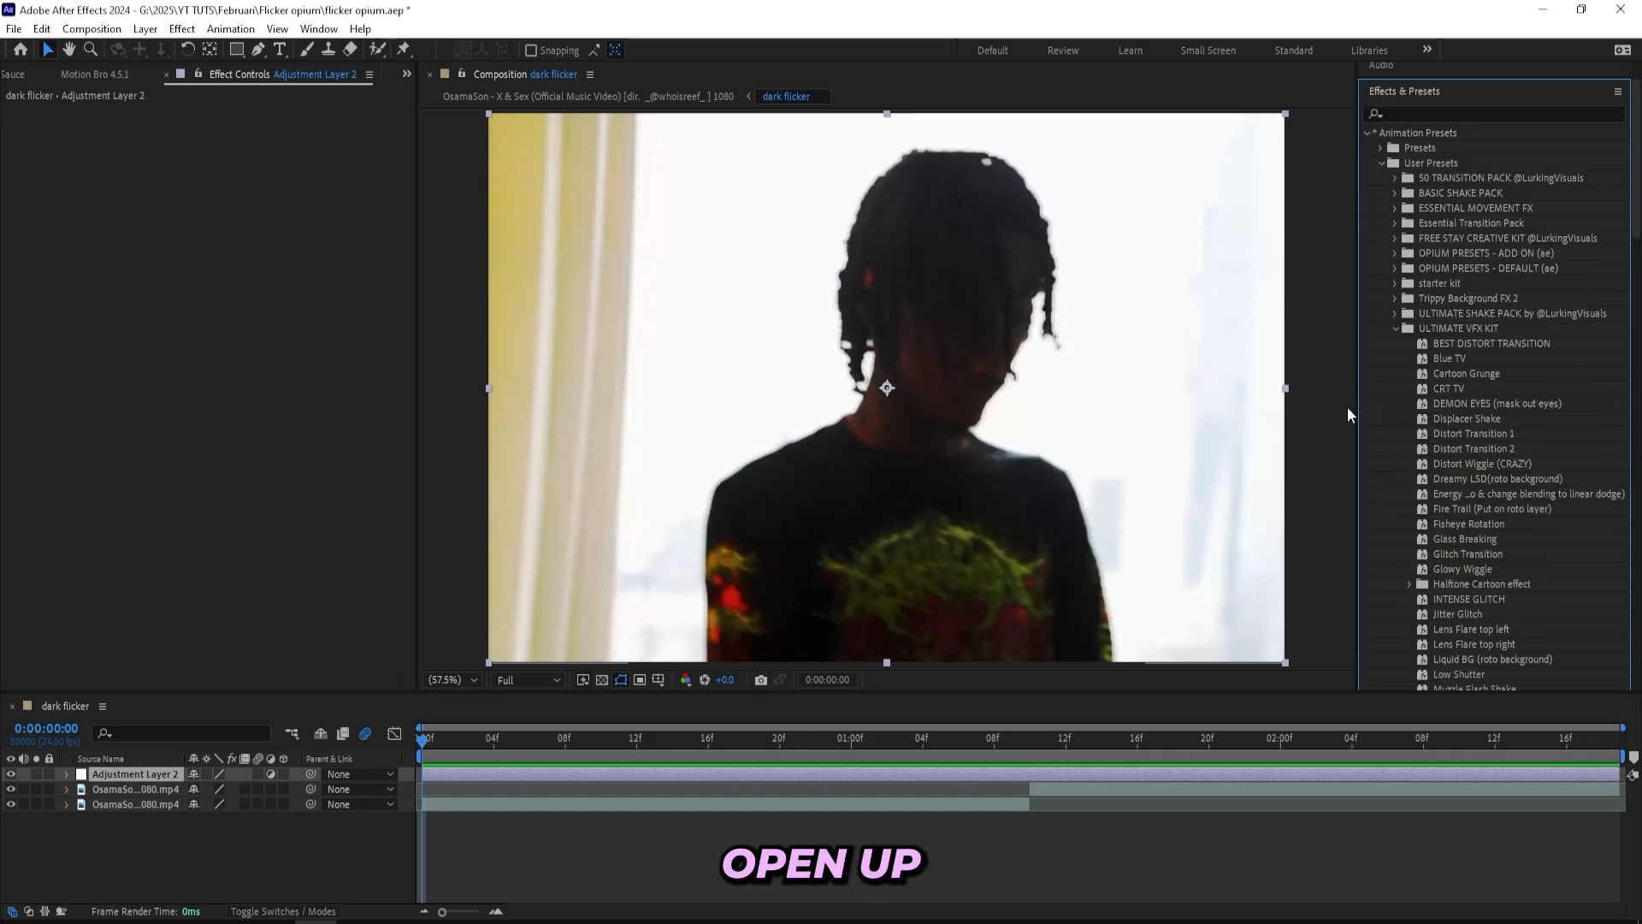
{"action": "scroll", "coordinate": [1456, 321], "scroll_direction": "down", "scroll_amount": 4}
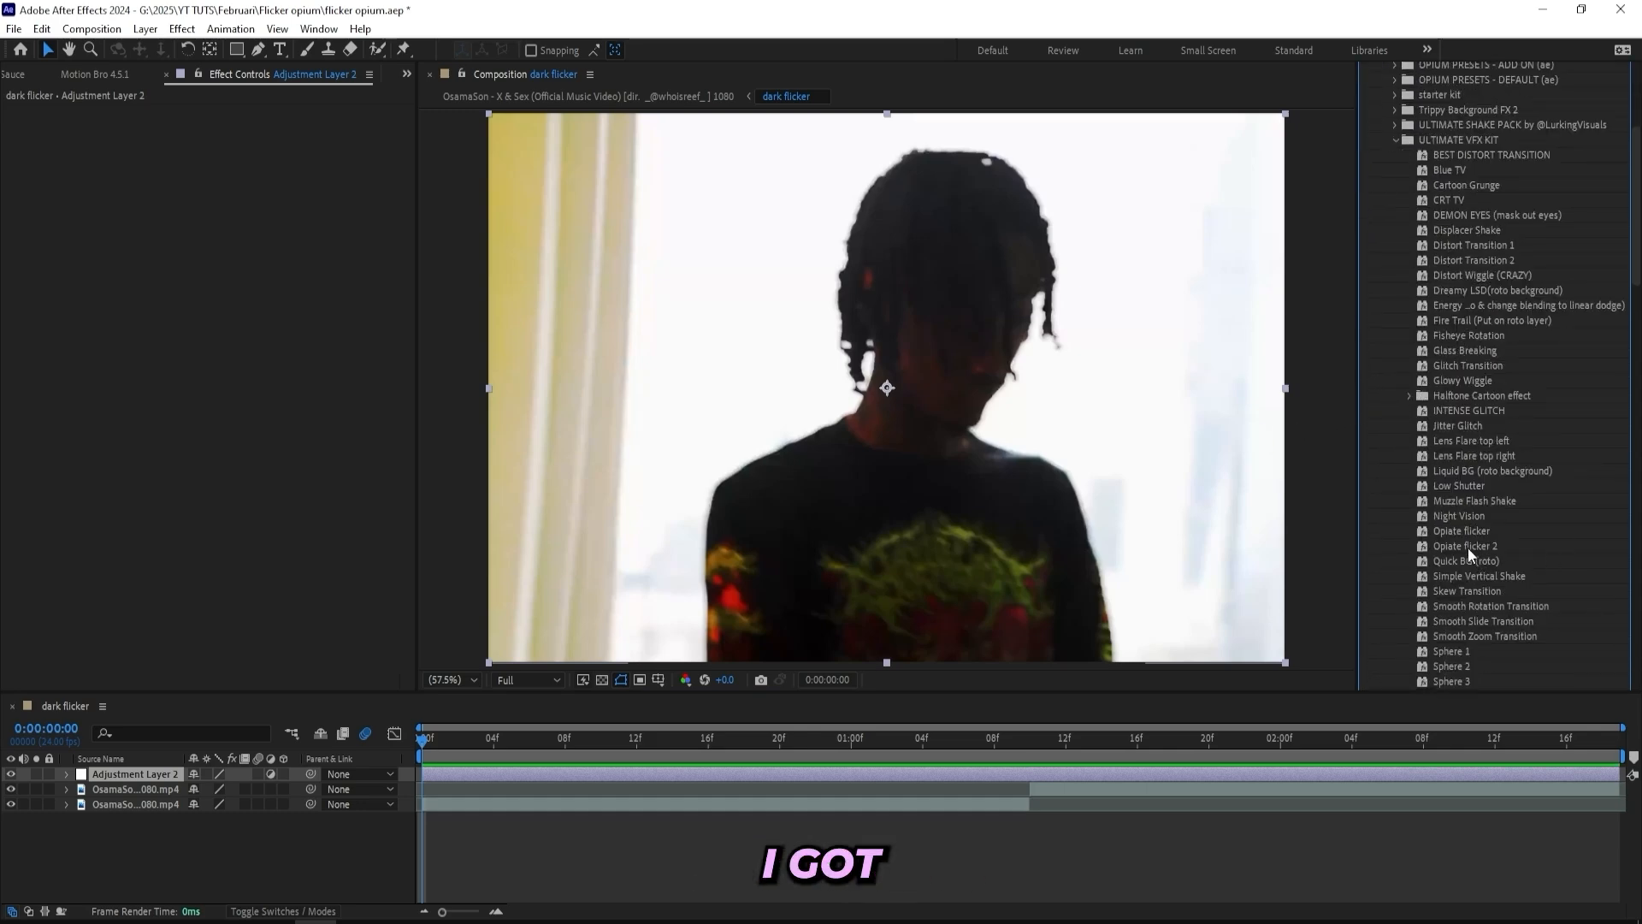
{"action": "left_click_drag", "start_coordinate": [1466, 547], "coordinate": [477, 778]}
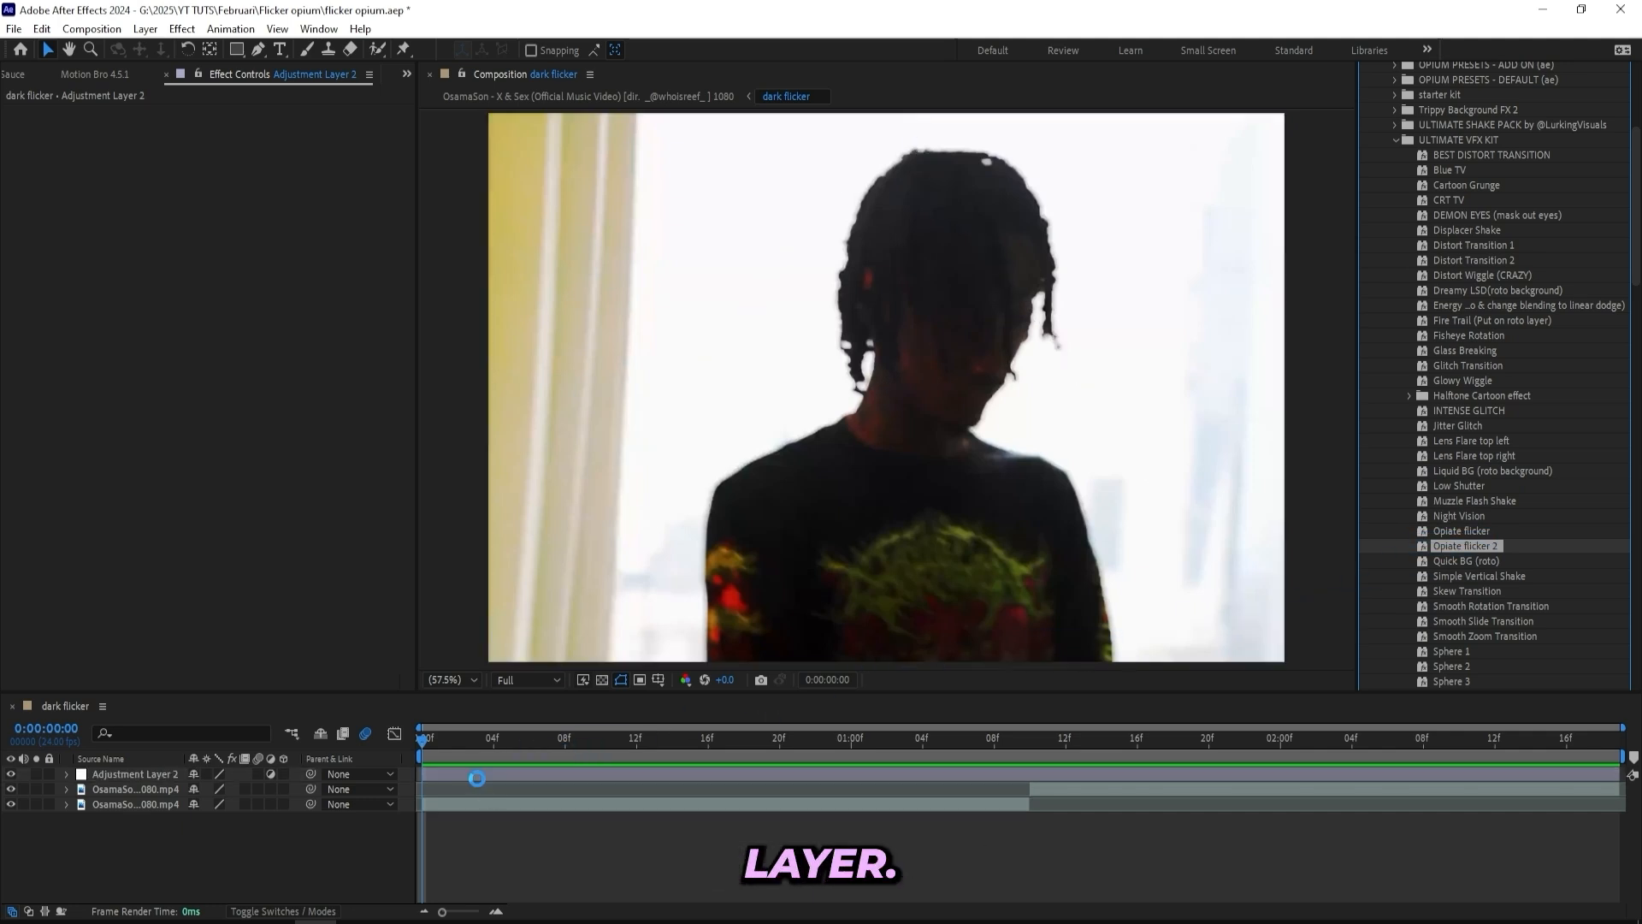
{"action": "left_click", "coordinate": [620, 744]}
{"action": "left_click_drag", "start_coordinate": [674, 742], "coordinate": [886, 727]}
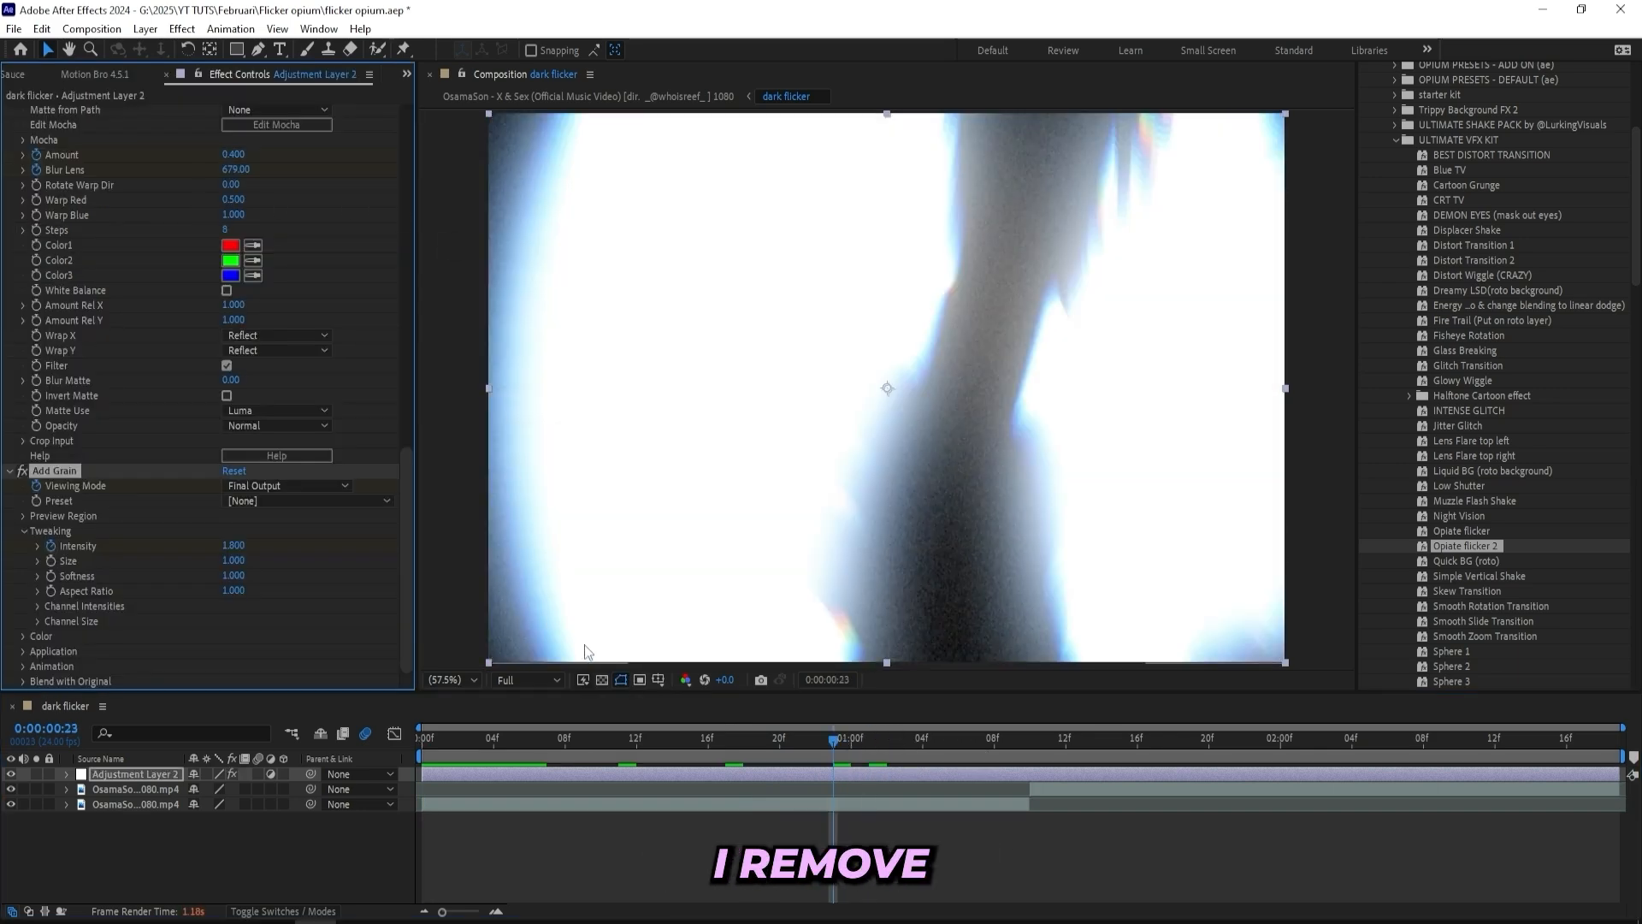
{"action": "key", "text": "Delete"}
{"action": "left_click_drag", "start_coordinate": [844, 741], "coordinate": [322, 763]}
{"action": "left_click", "coordinate": [575, 838]}
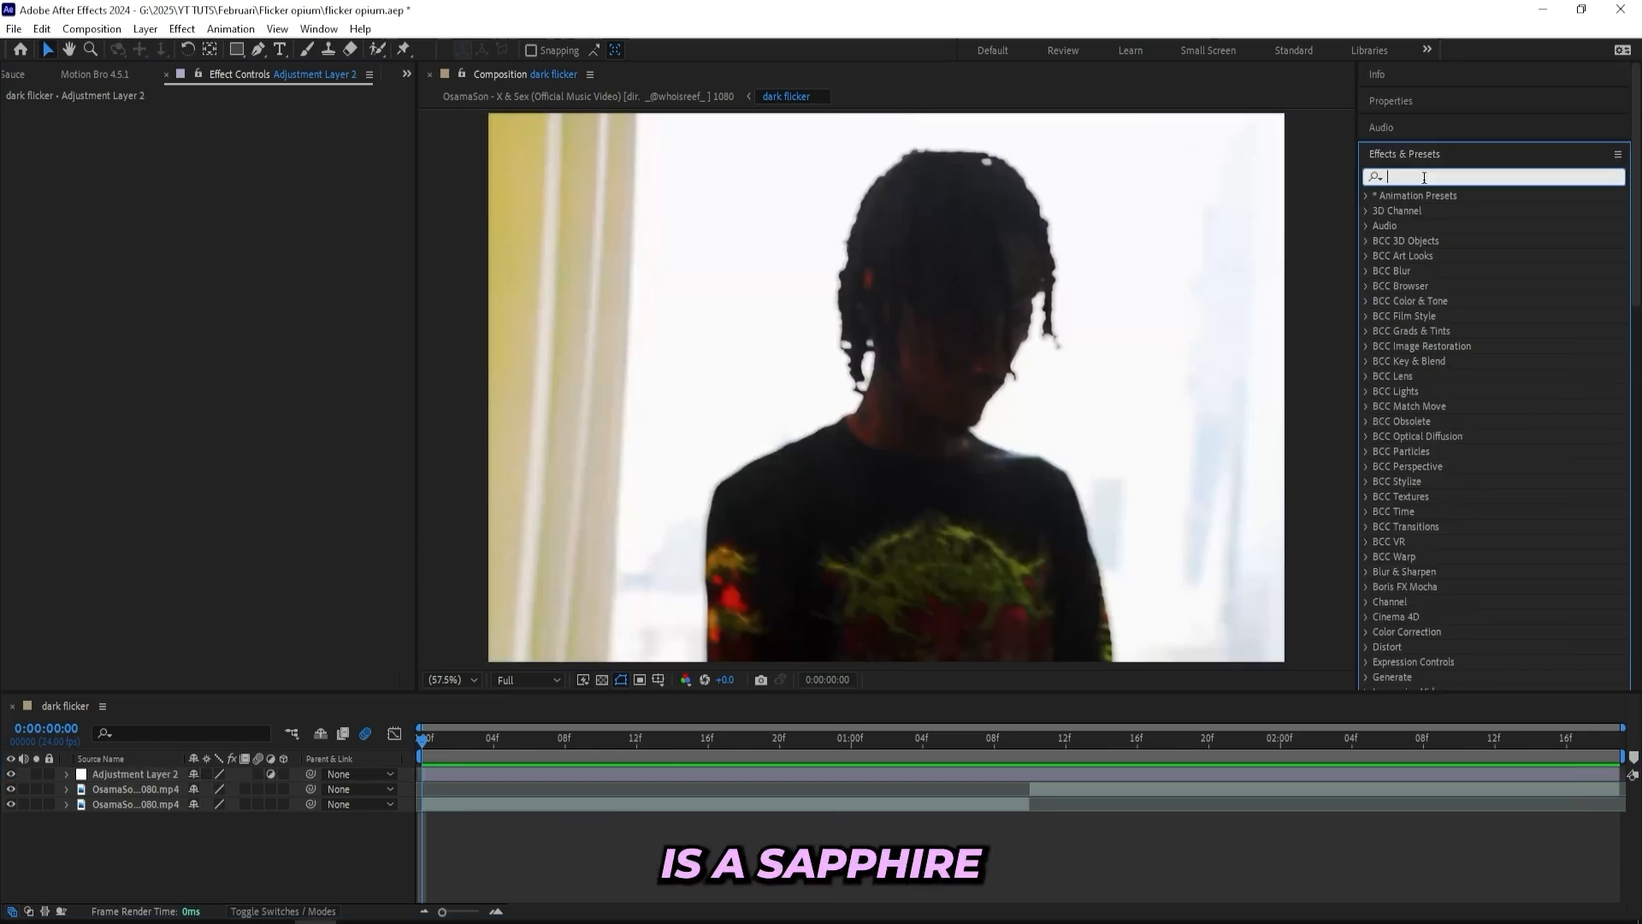
Find the Sapphire S_Hotspots effect and apply it to the adjustment layer.
{"action": "type", "text": "s_hot"}
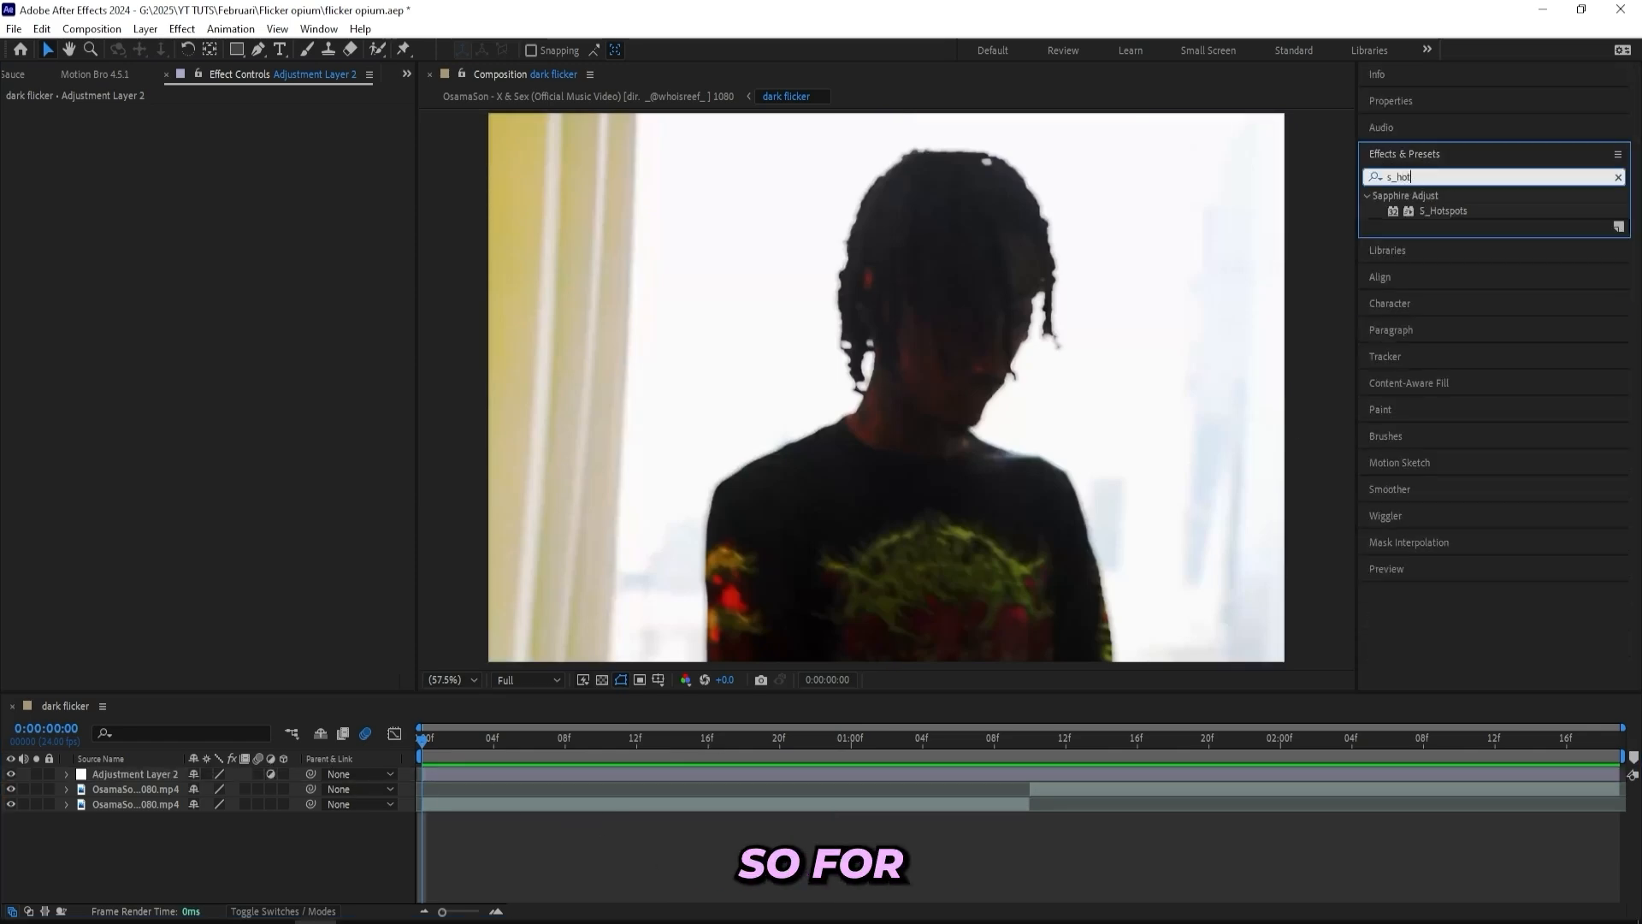
{"action": "left_click", "coordinate": [1442, 210]}
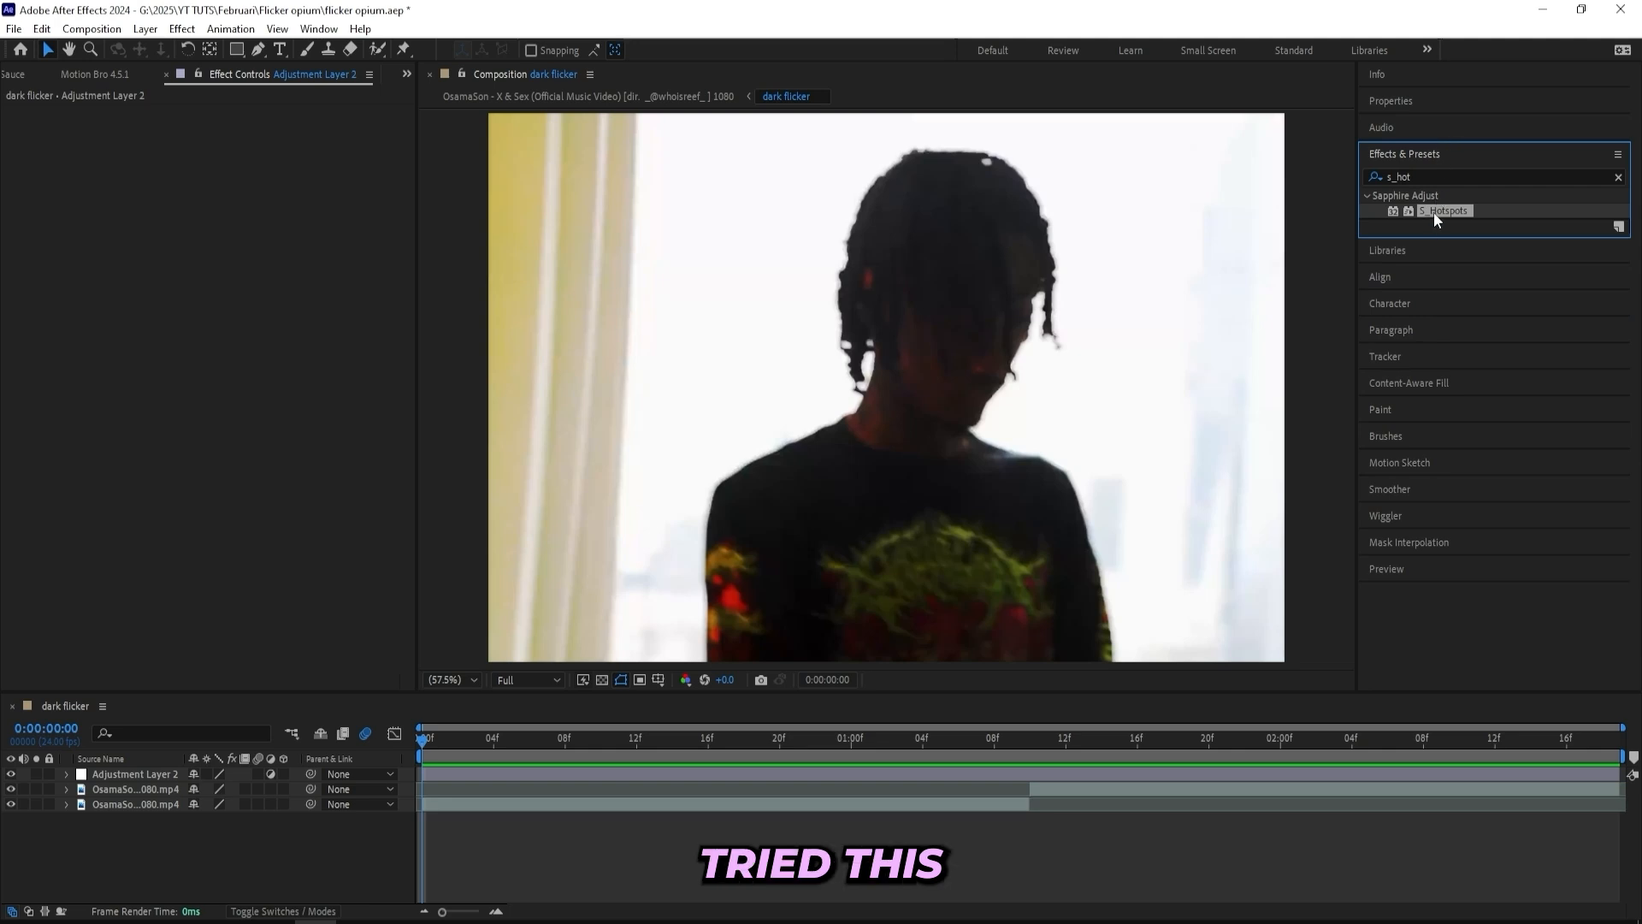
{"action": "left_click_drag", "start_coordinate": [407, 788], "coordinate": [429, 768]}
Keyframe the S_Hotspots Threshold from 0 at the composition start to 0.8 at frame 16.
{"action": "left_click", "coordinate": [235, 232]}
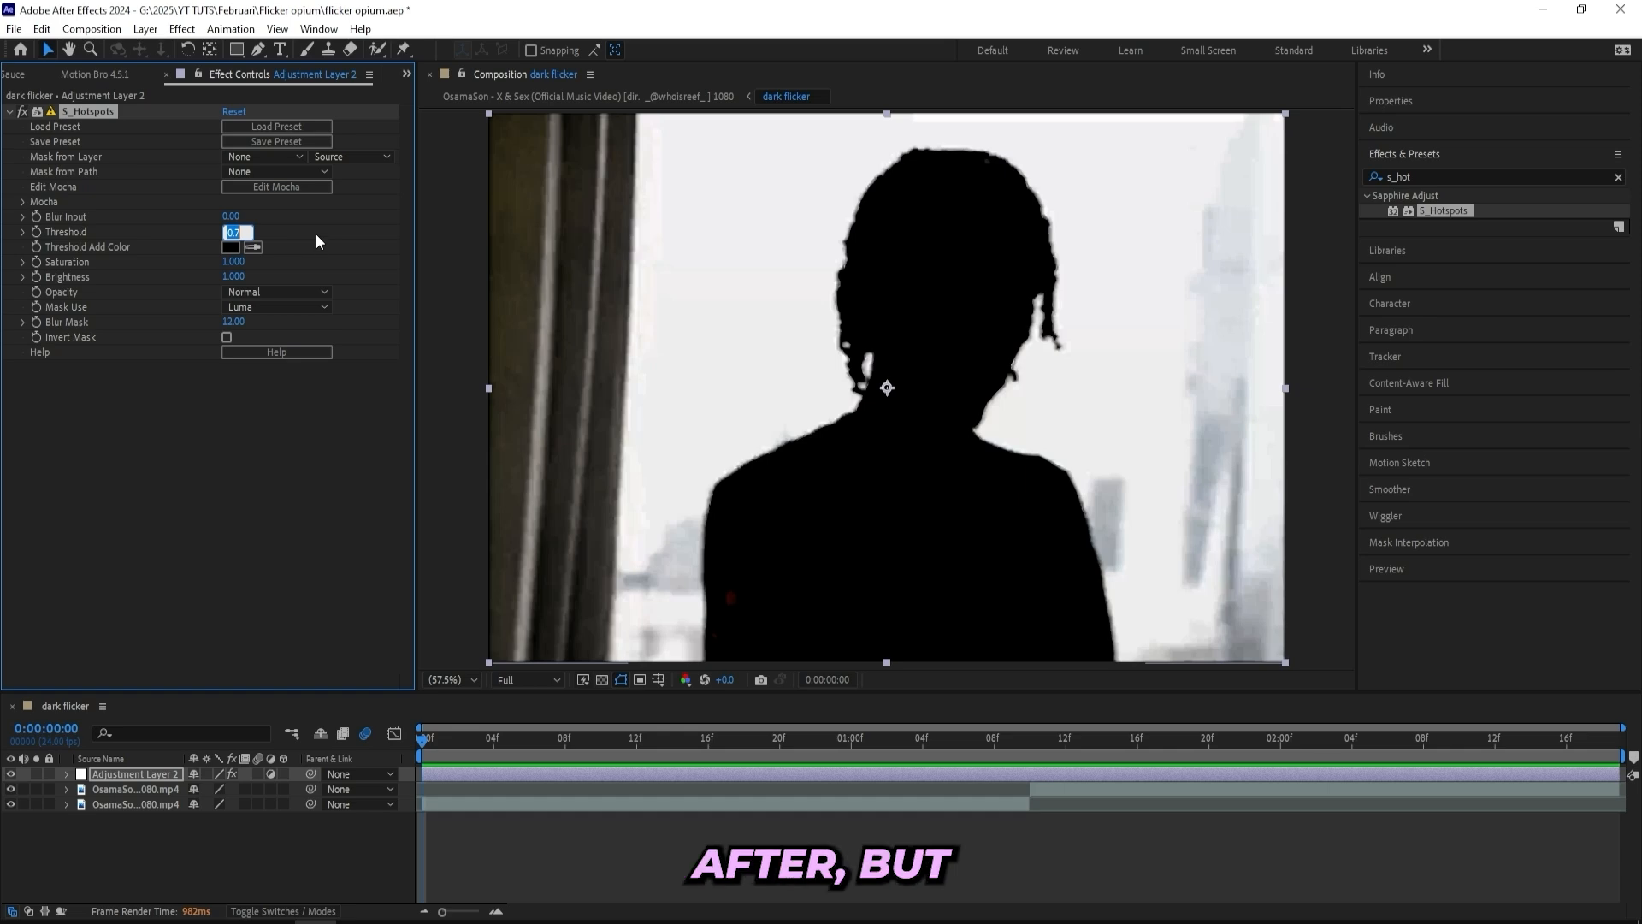
{"action": "type", "text": "0"}
{"action": "left_click", "coordinate": [306, 231]}
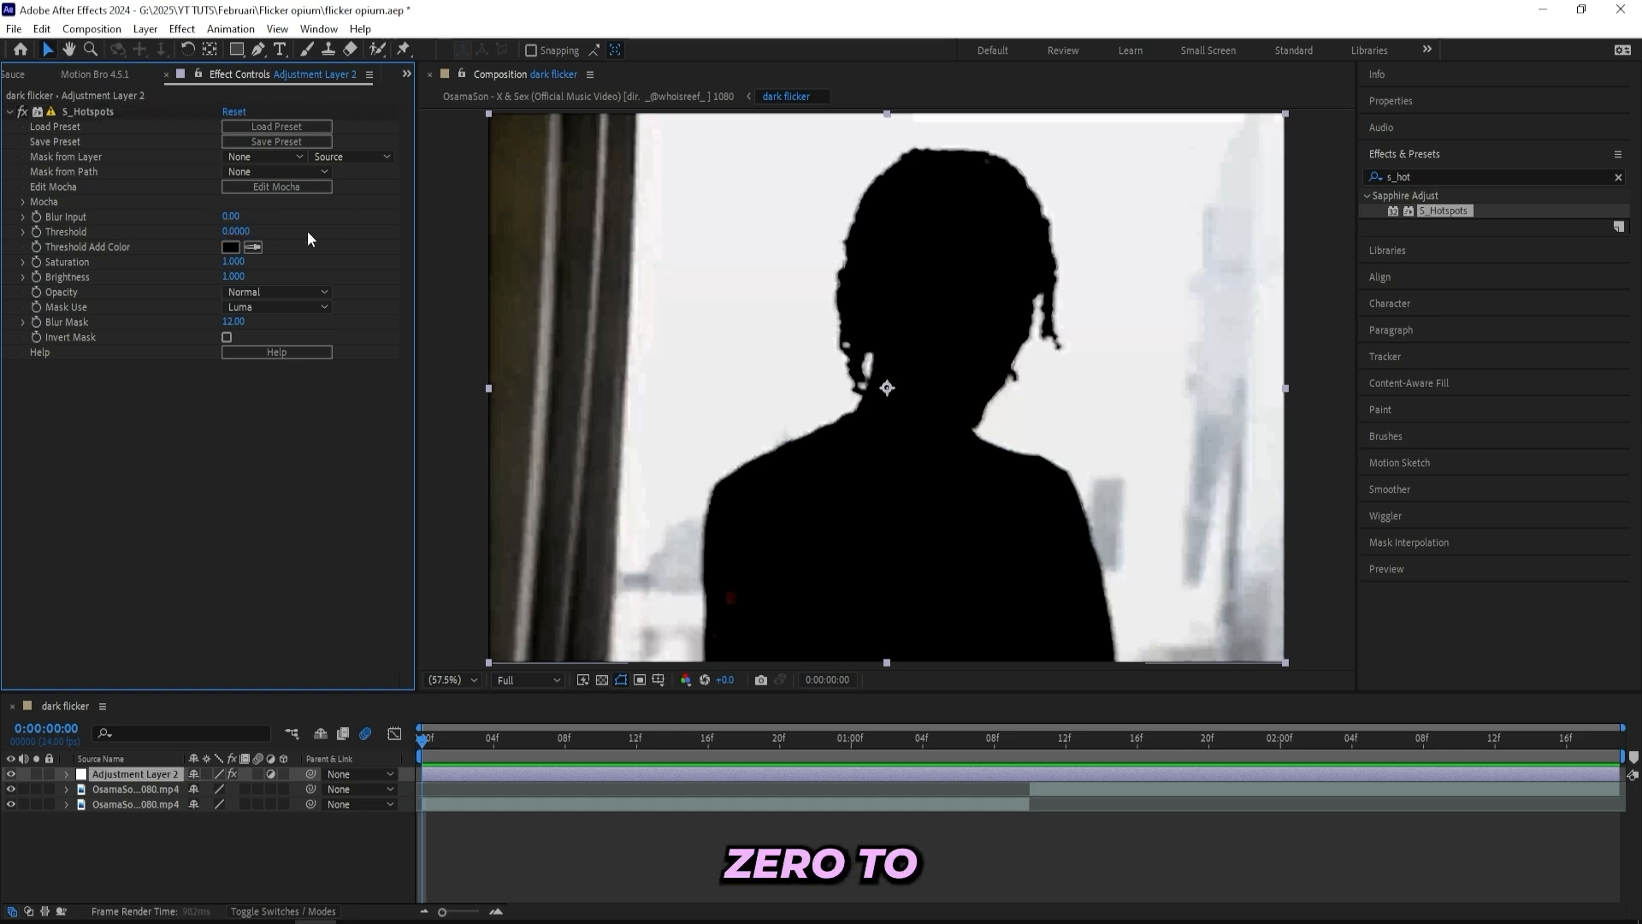
{"action": "left_click_drag", "start_coordinate": [496, 741], "coordinate": [711, 740]}
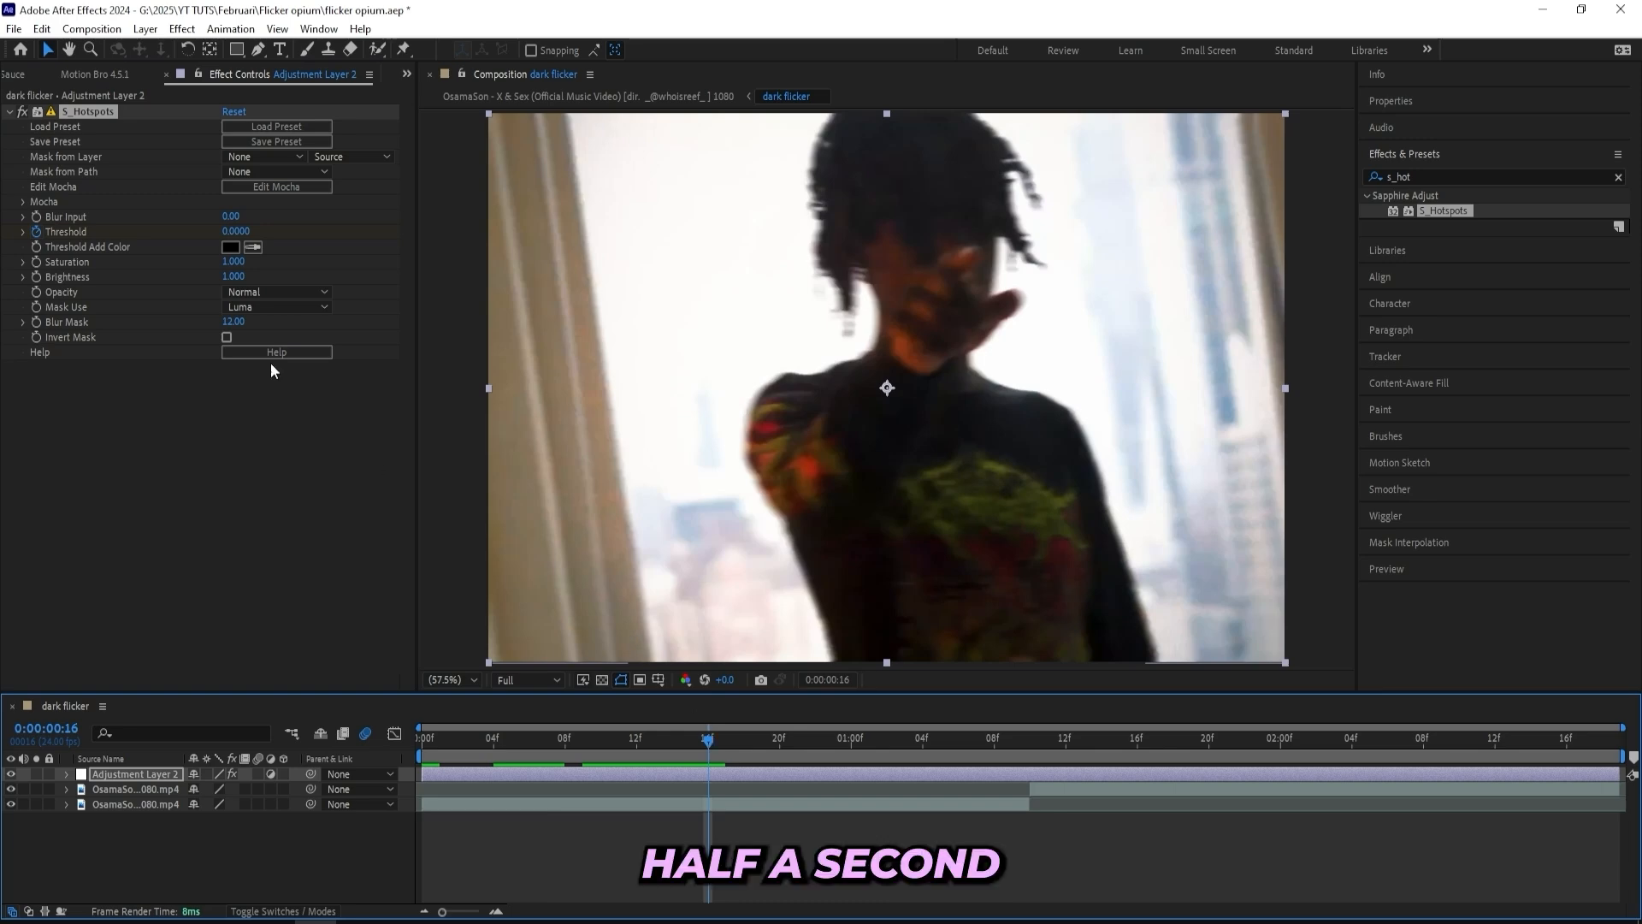
{"action": "left_click_drag", "start_coordinate": [236, 231], "coordinate": [304, 229]}
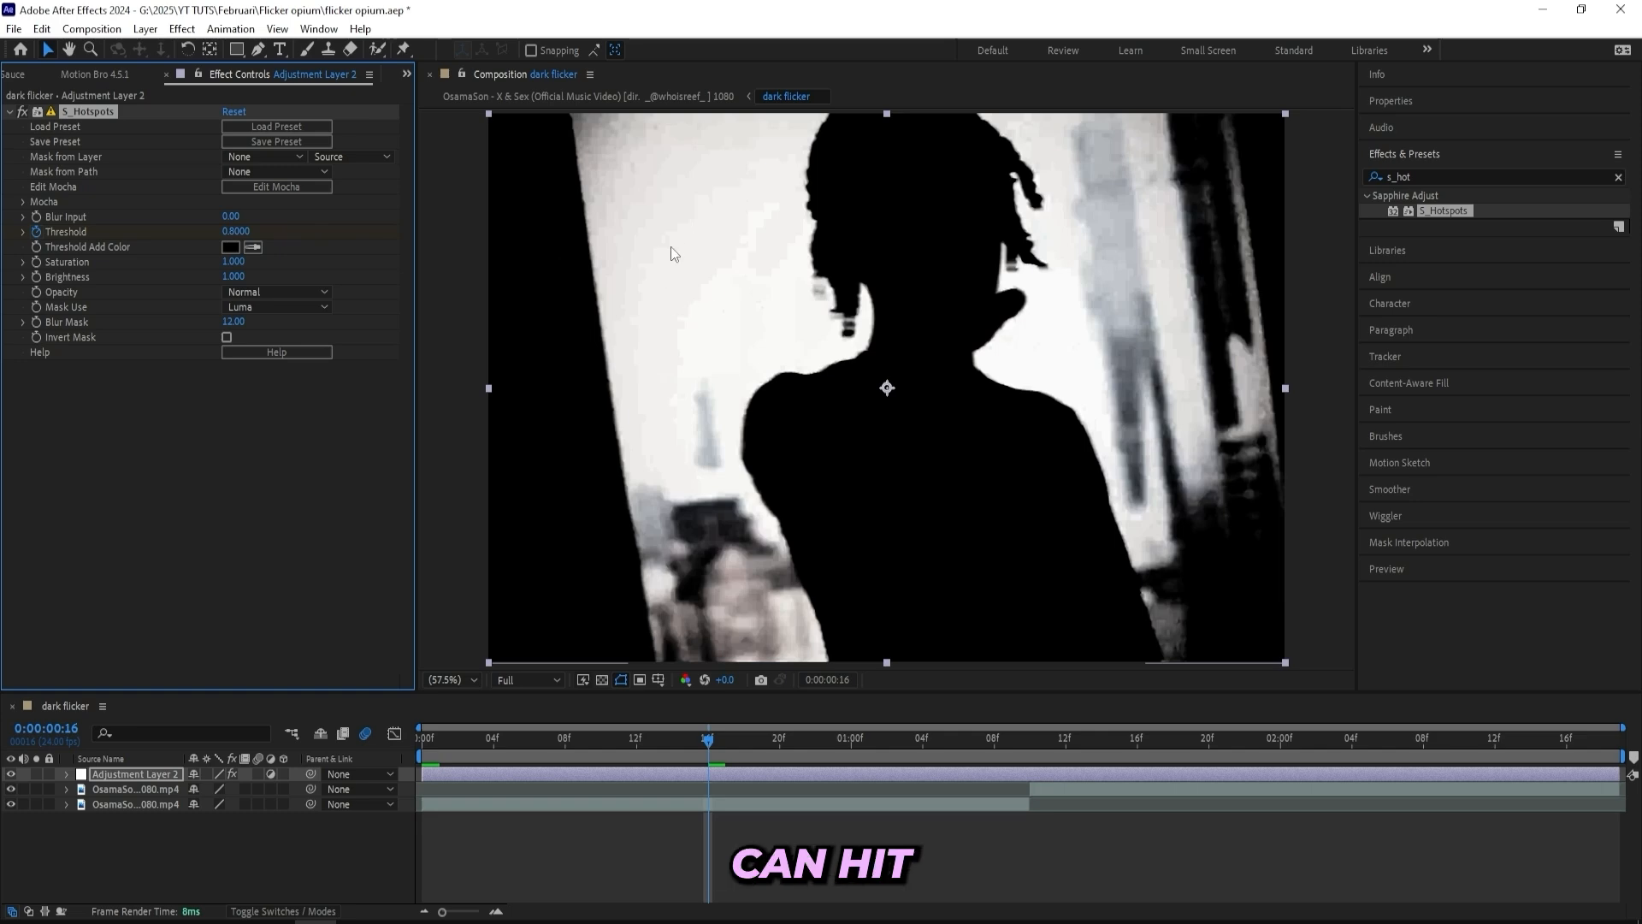
{"action": "left_click", "coordinate": [233, 232]}
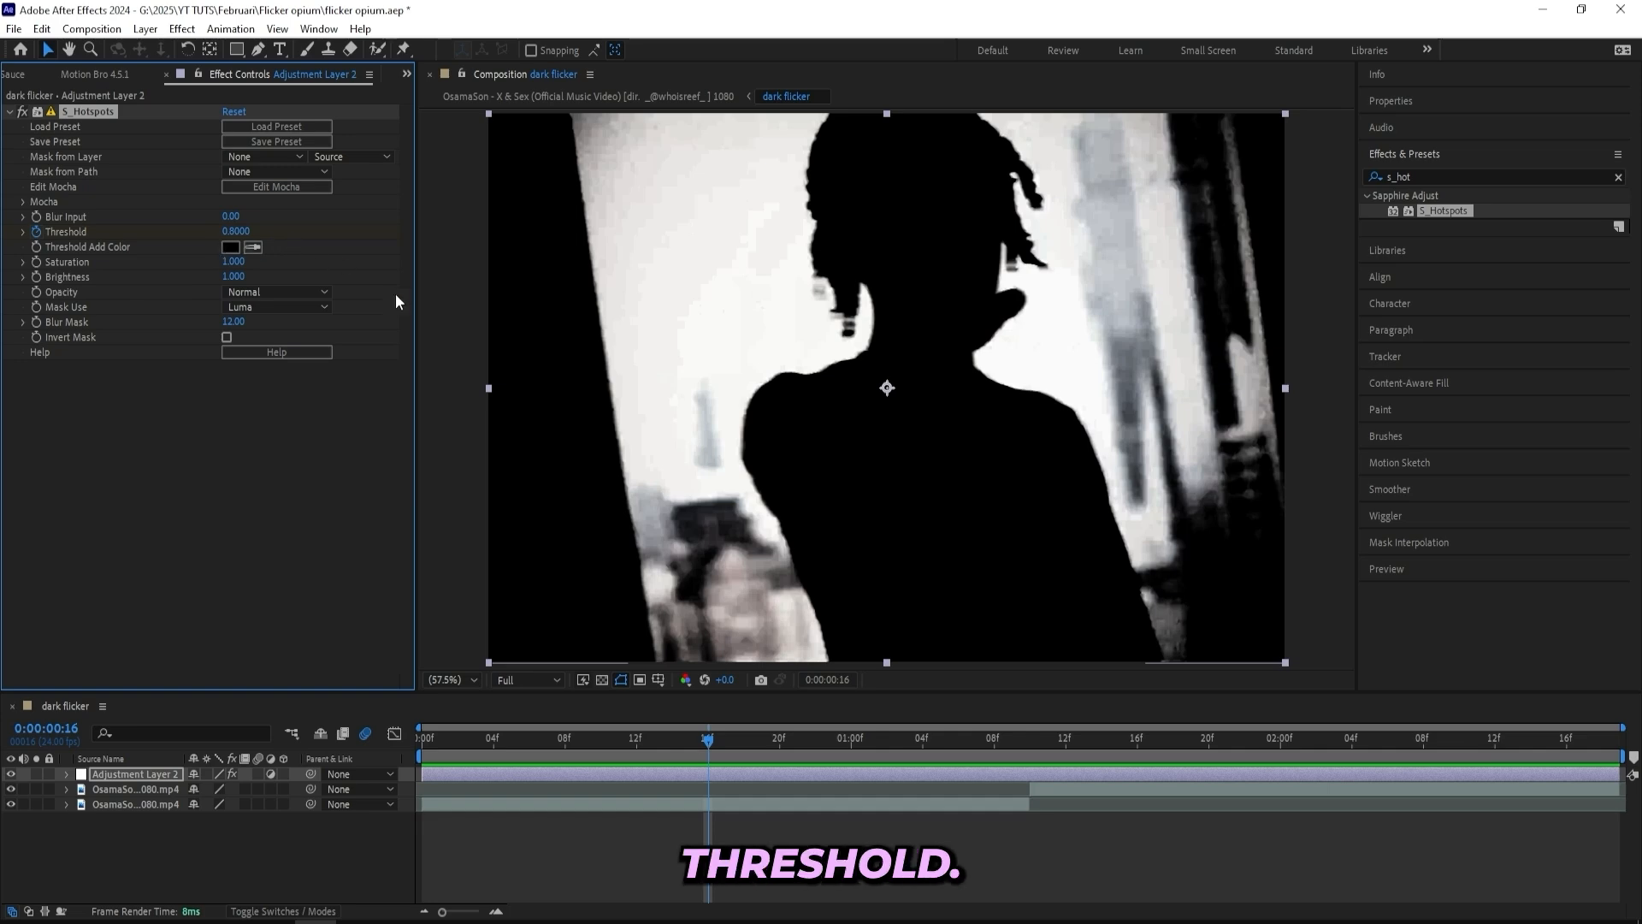
Try the built-in Threshold effect ahead of S_Hotspots, compare the two looks, and remove Threshold from the adjustment layer.
{"action": "left_click", "coordinate": [1482, 177]}
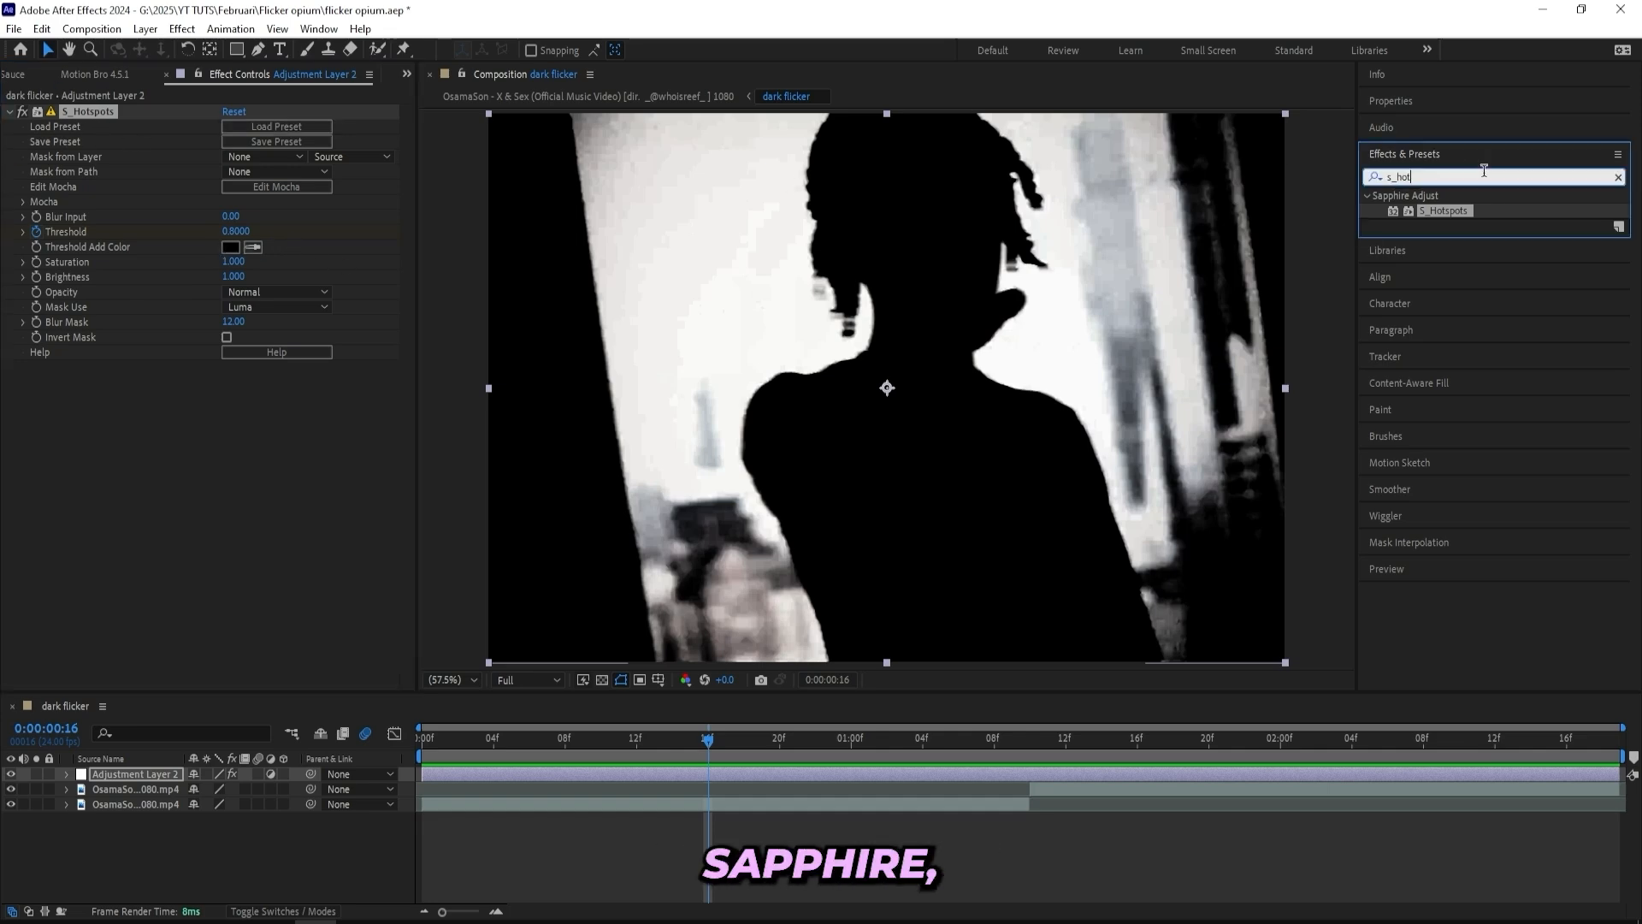
{"action": "type", "text": "threshod"}
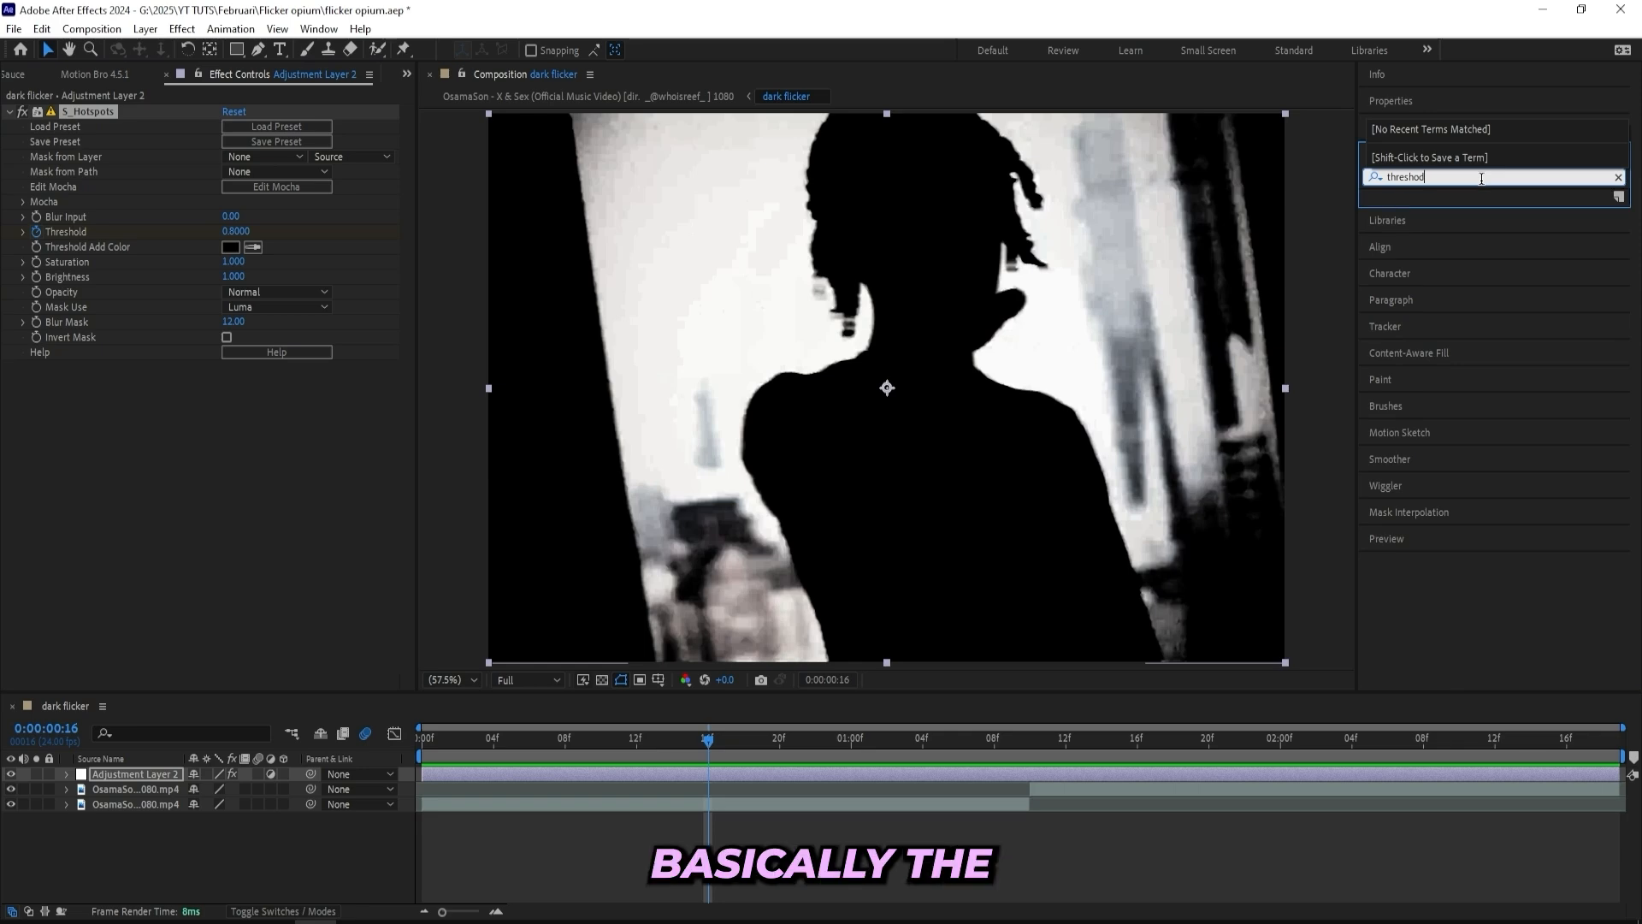
{"action": "key", "text": "BackSpace"}
{"action": "type", "text": "ld"}
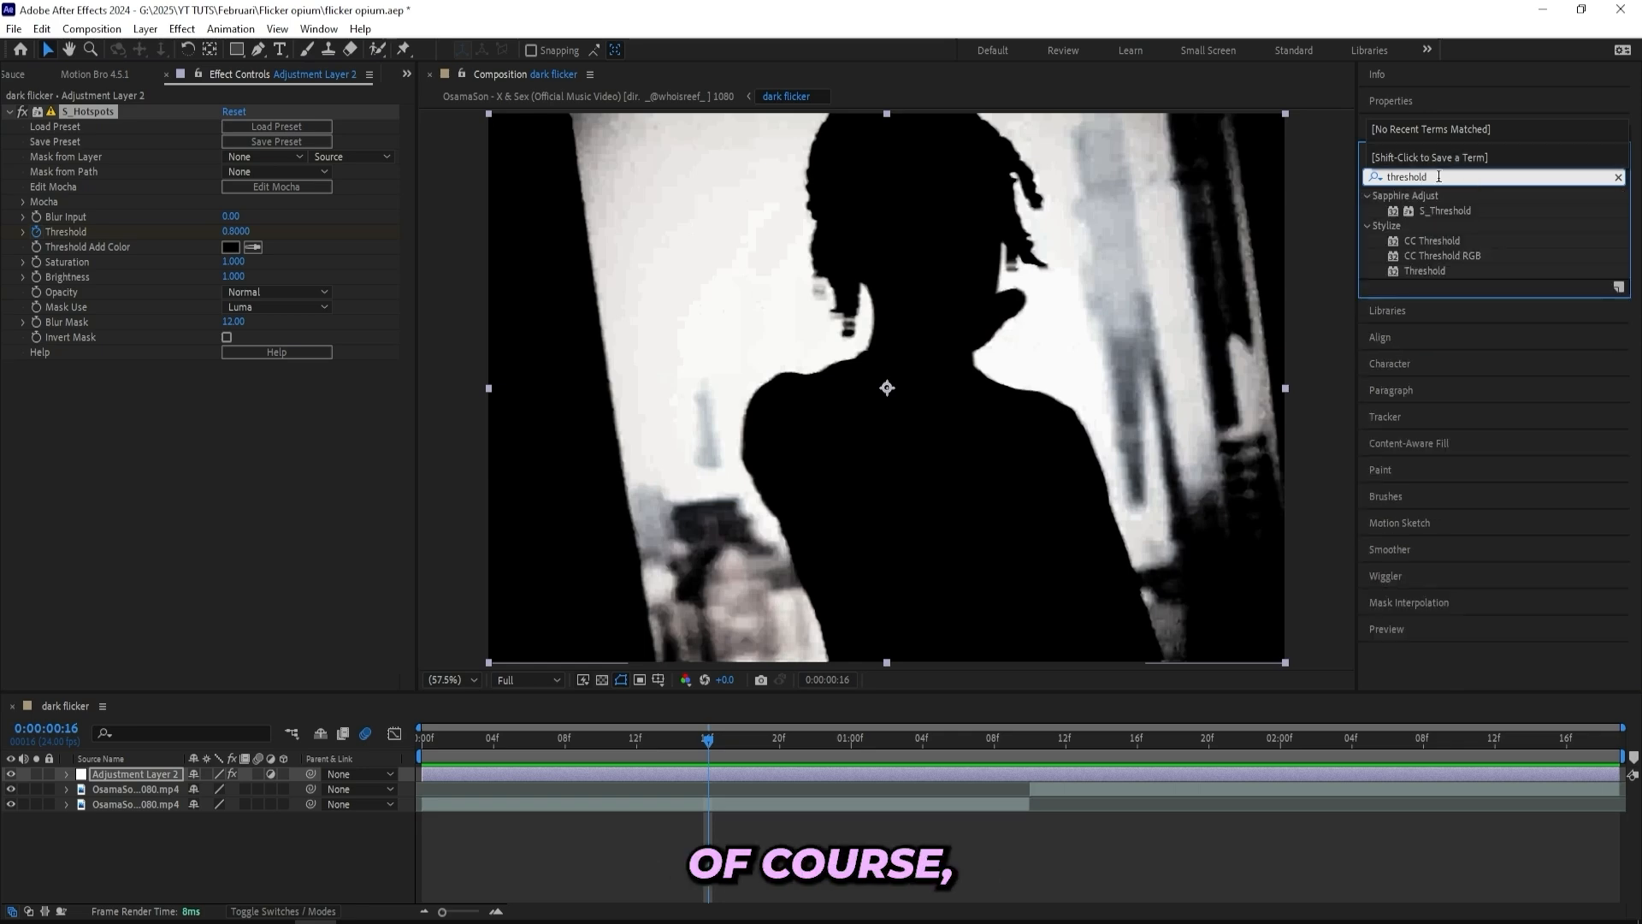
{"action": "left_click_drag", "start_coordinate": [1425, 270], "coordinate": [137, 104]}
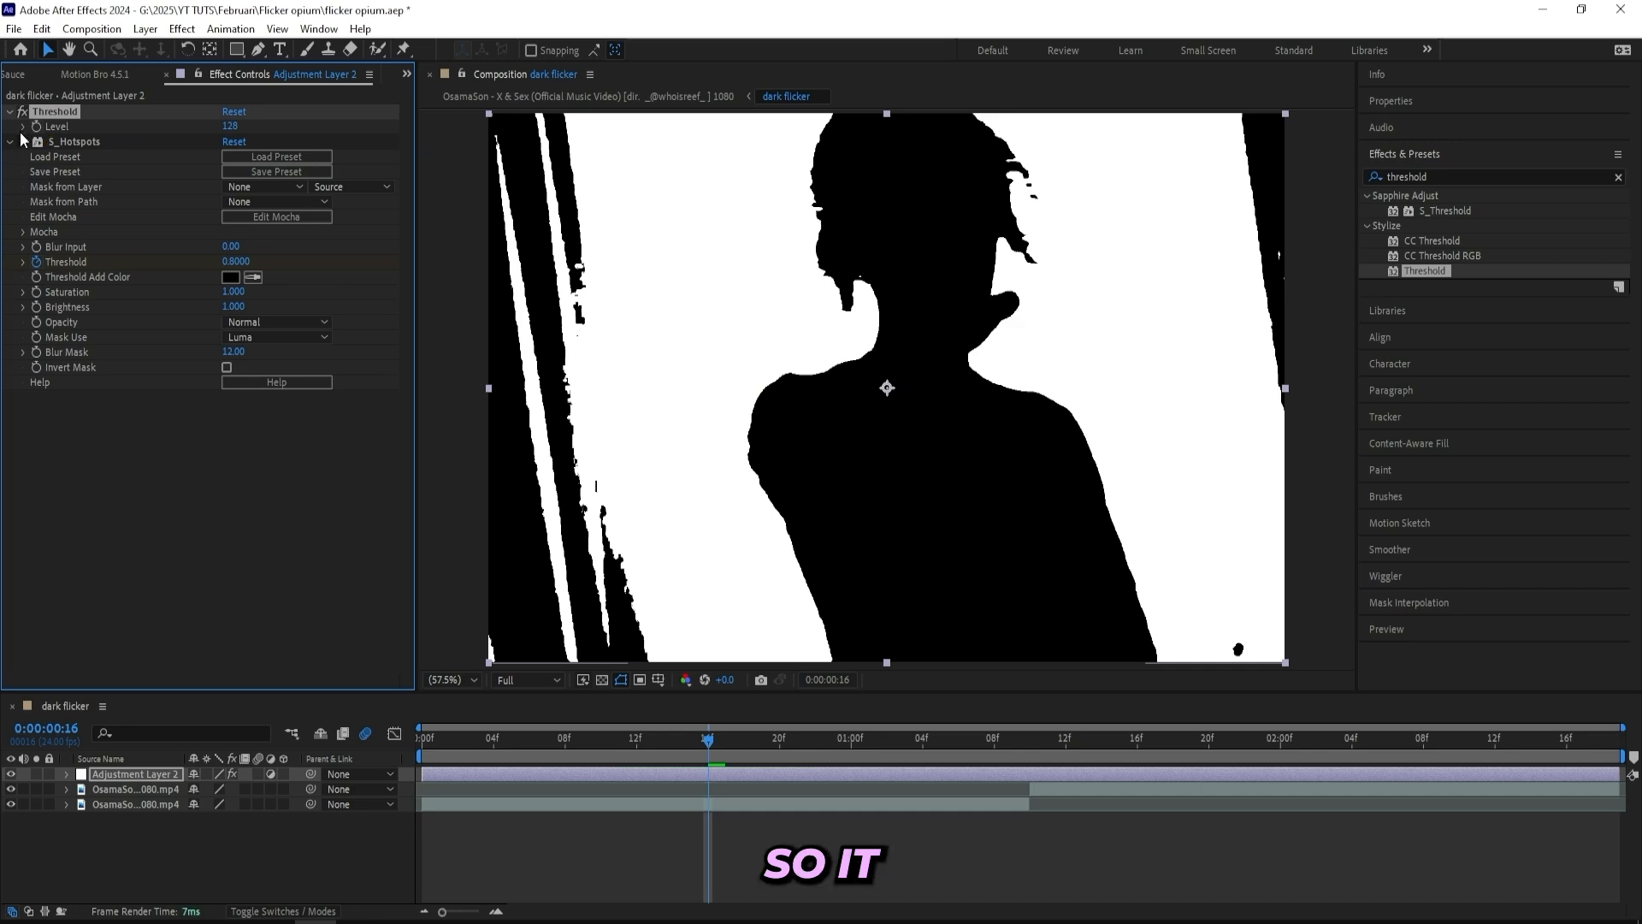
{"action": "left_click", "coordinate": [22, 141]}
{"action": "left_click", "coordinate": [23, 127]}
{"action": "left_click_drag", "start_coordinate": [212, 152], "coordinate": [285, 149]}
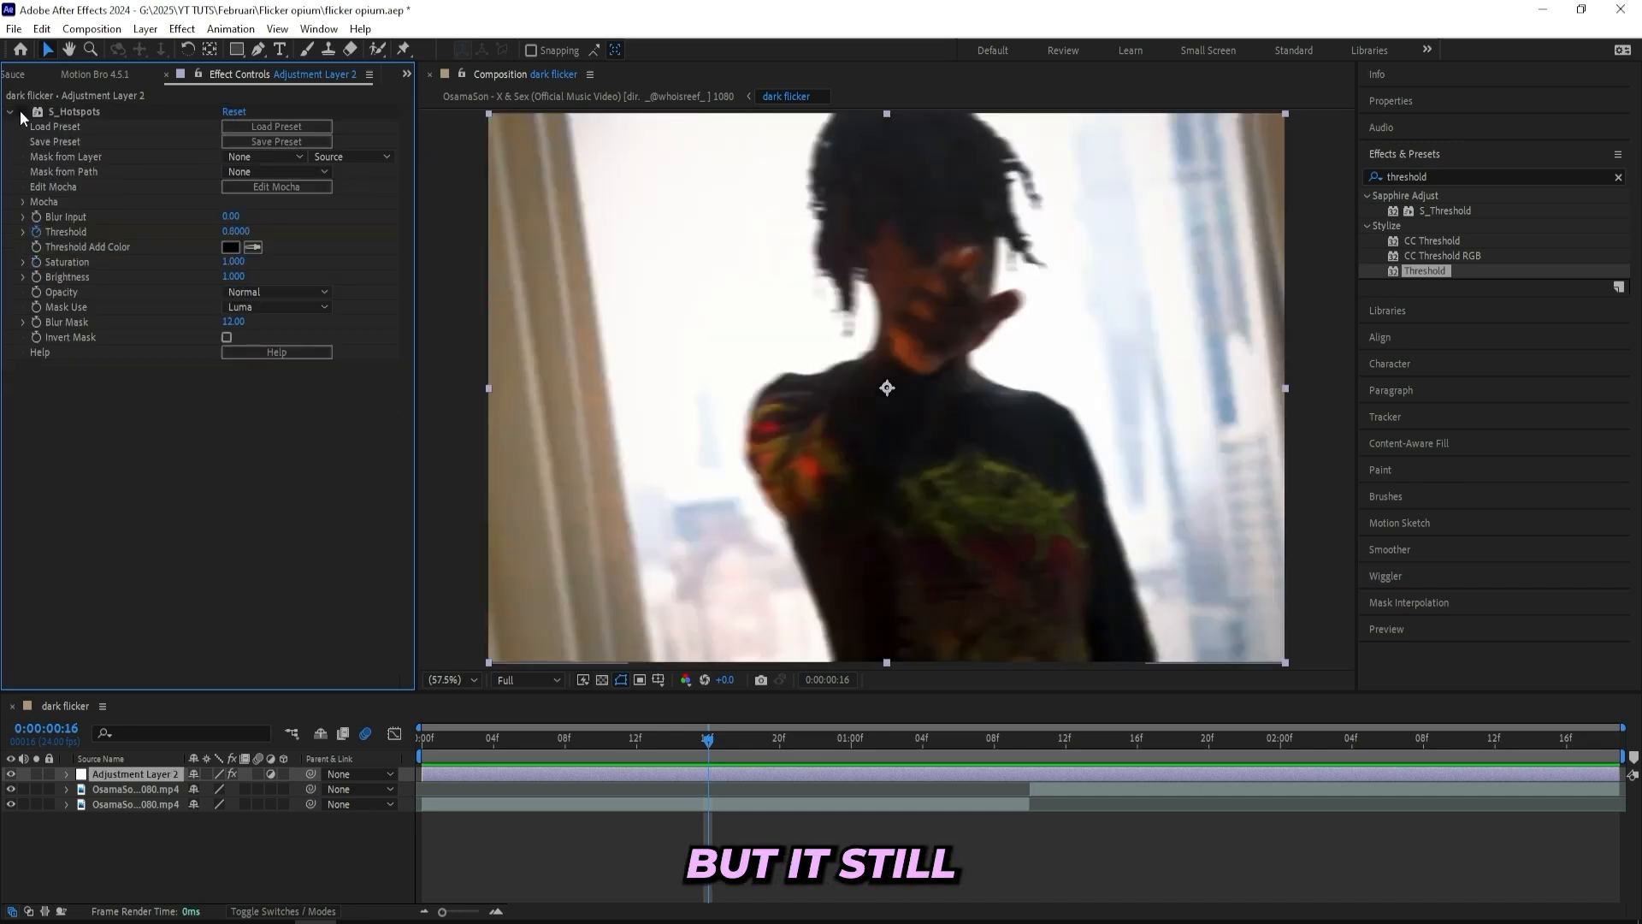
{"action": "left_click", "coordinate": [529, 738]}
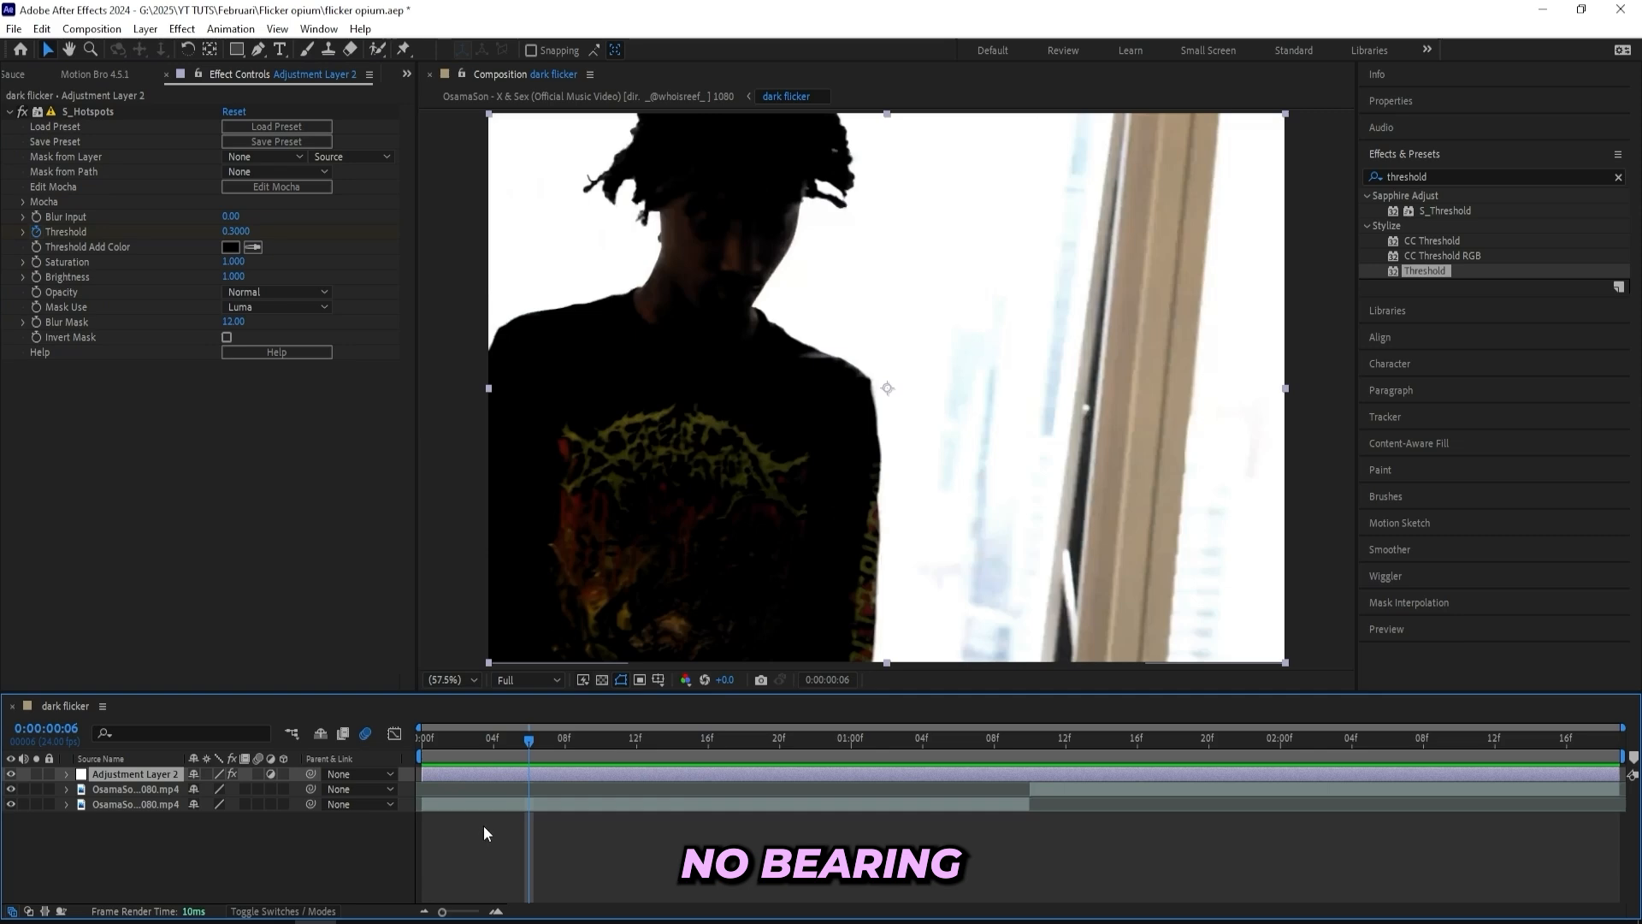
Find the Sapphire S_Flicker effect and apply it to the adjustment layer below S_Hotspots.
{"action": "left_click", "coordinate": [1441, 172]}
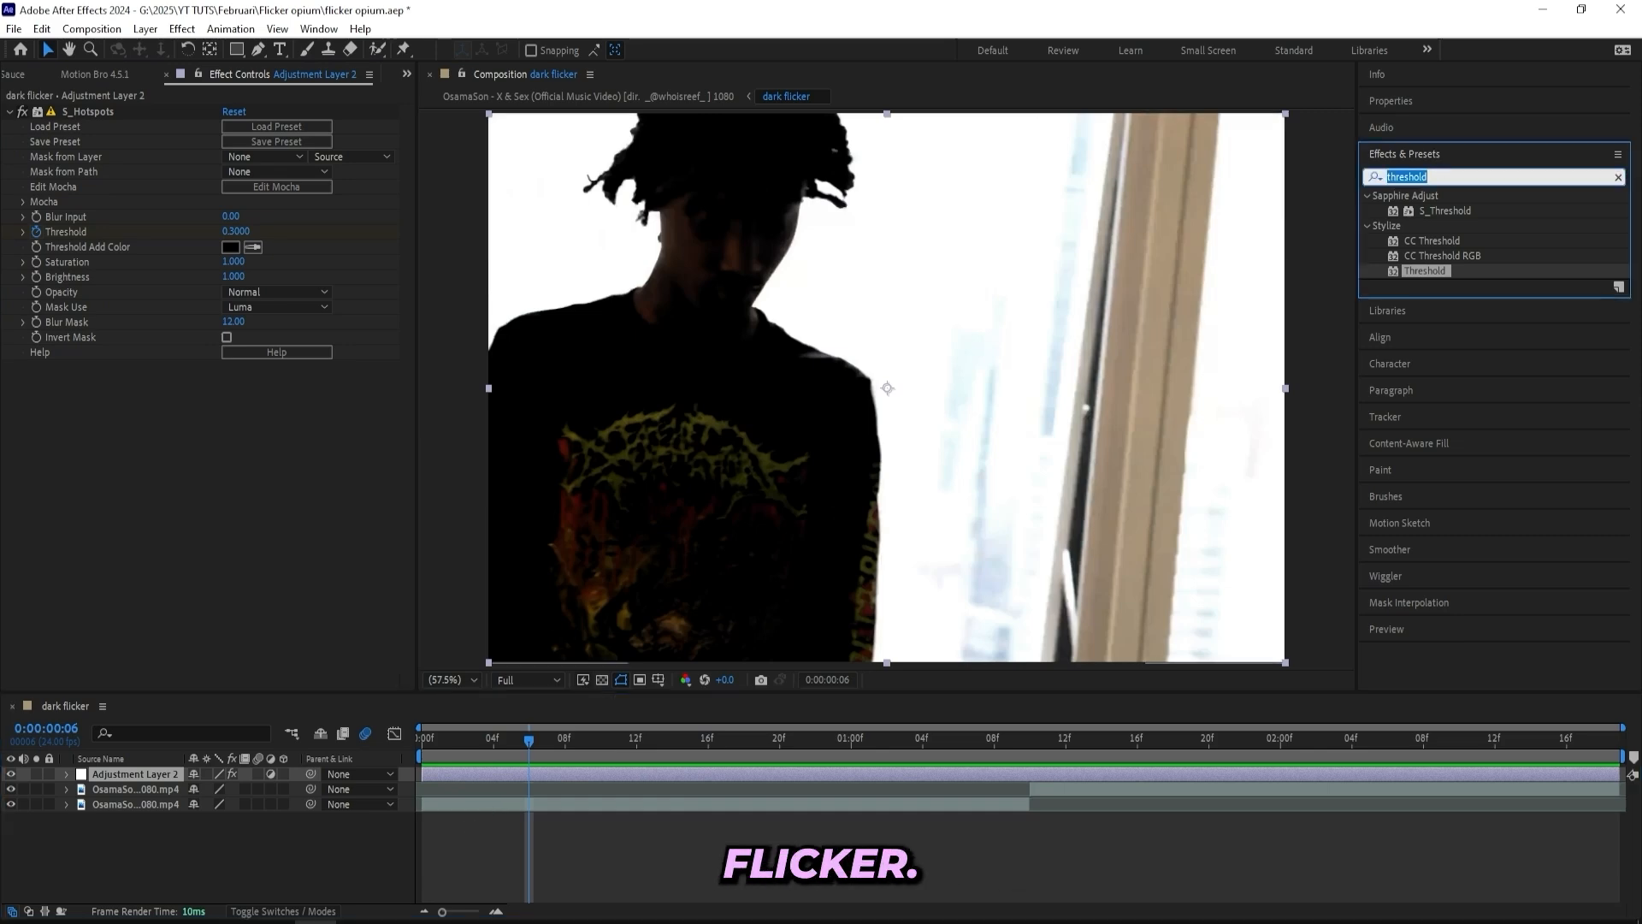
{"action": "type", "text": "s_flicker"}
{"action": "left_click_drag", "start_coordinate": [1441, 211], "coordinate": [618, 775]}
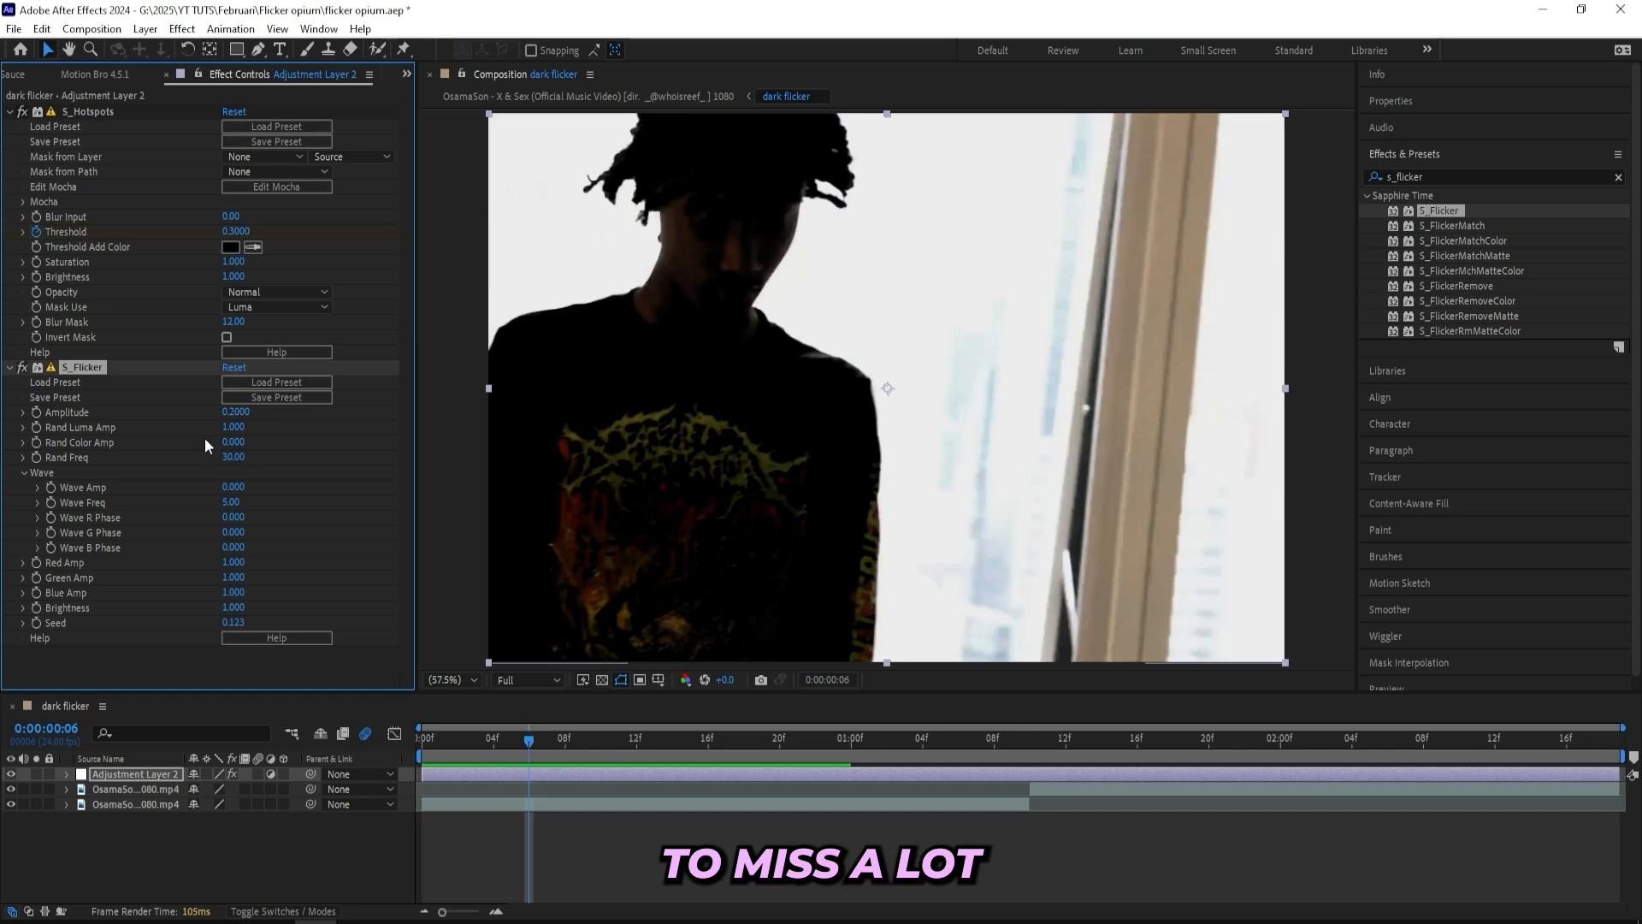
Reveal the adjustment layer's keyframes and keyframe the S_Flicker Amplitude at 0.45 on the second Threshold keyframe, frame 16.
{"action": "left_click_drag", "start_coordinate": [524, 729], "coordinate": [661, 768]}
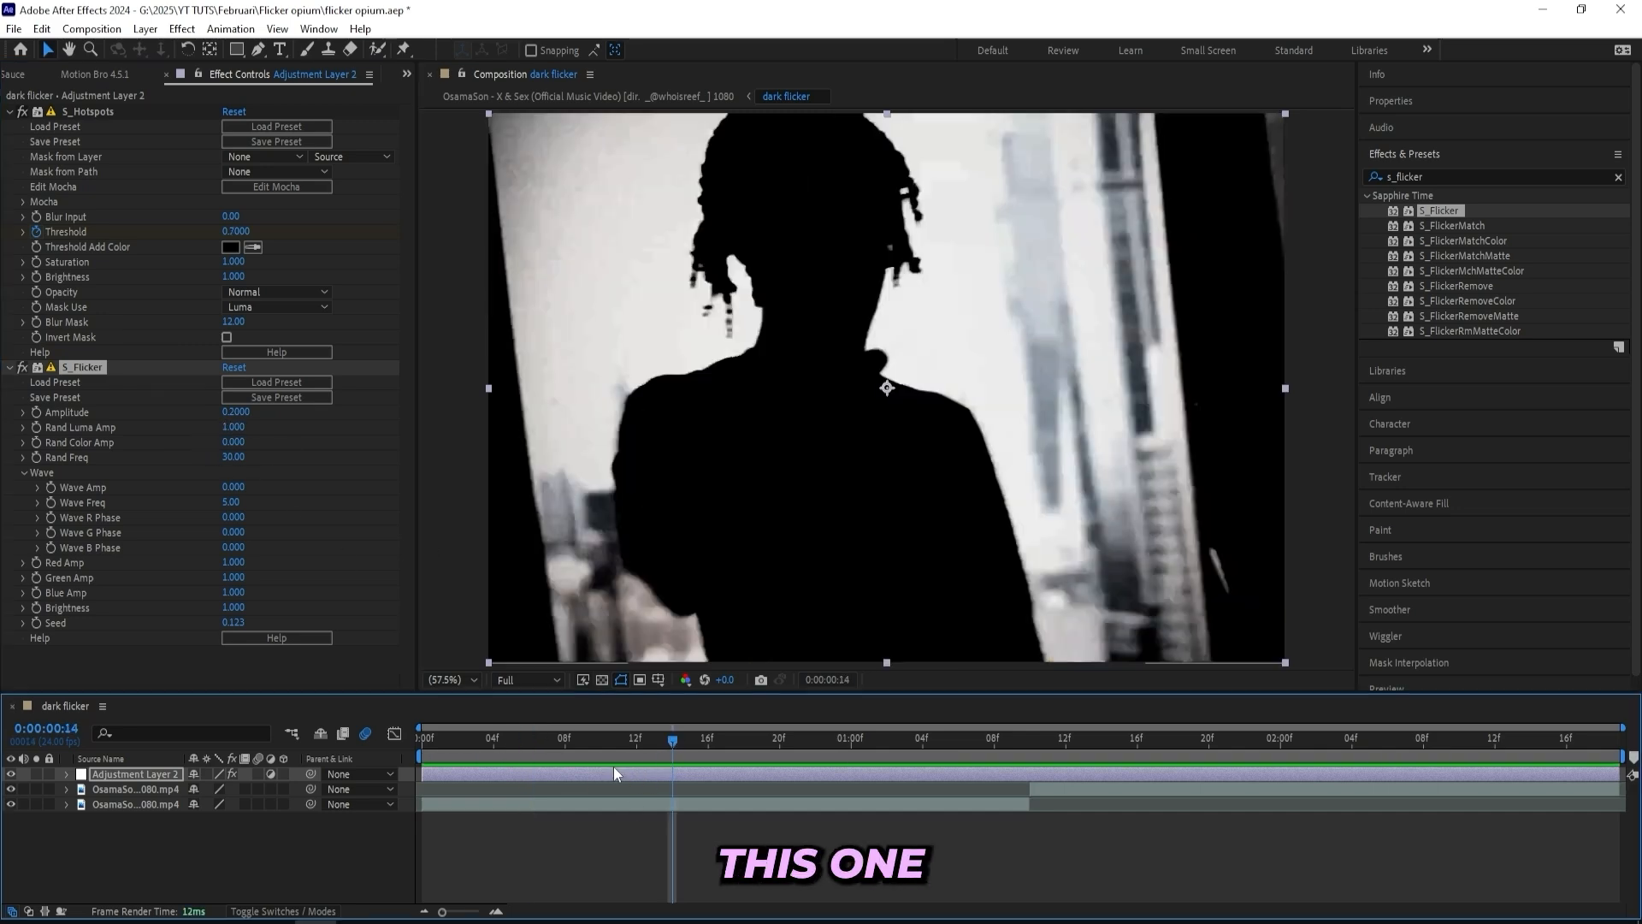
{"action": "key", "text": "u"}
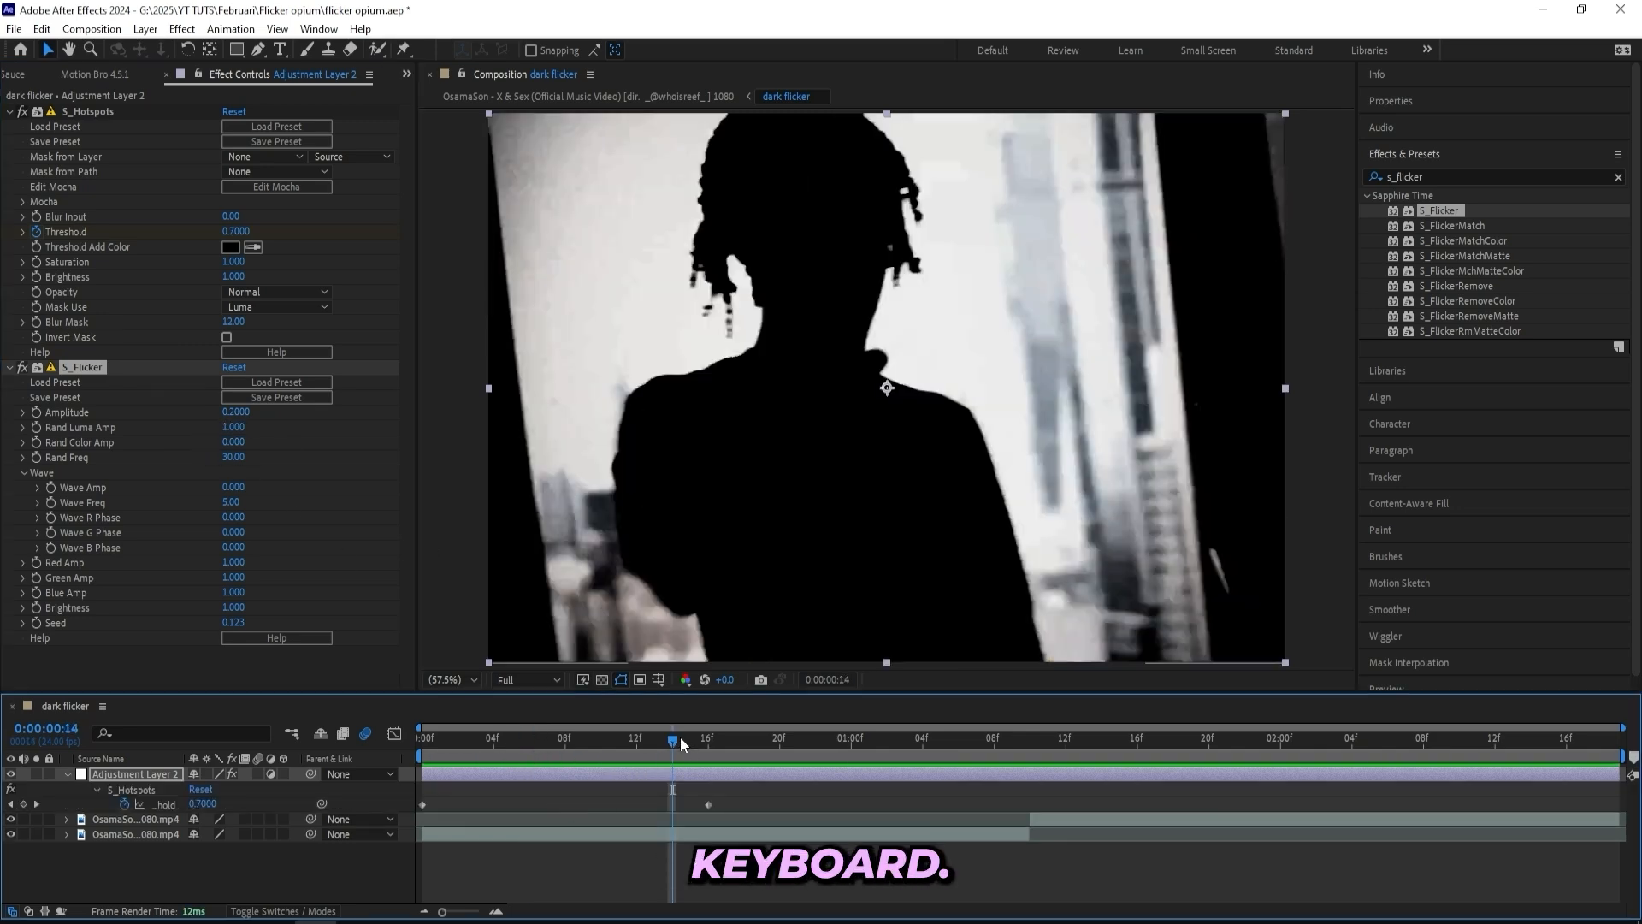
{"action": "left_click_drag", "start_coordinate": [680, 736], "coordinate": [712, 777]}
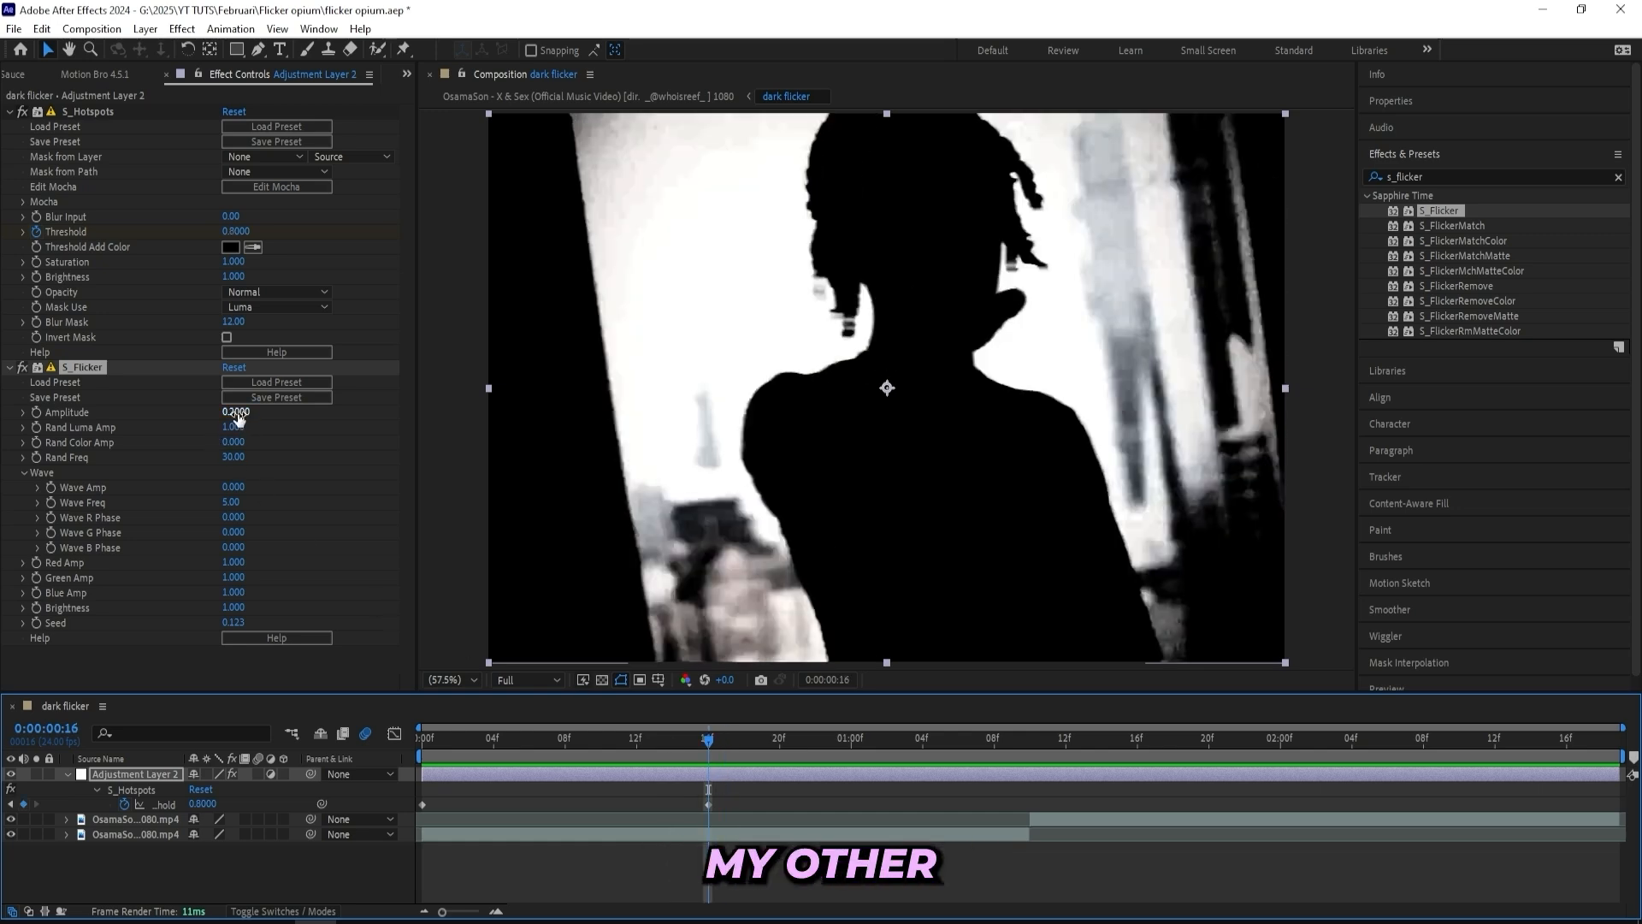
{"action": "left_click_drag", "start_coordinate": [242, 413], "coordinate": [262, 413]}
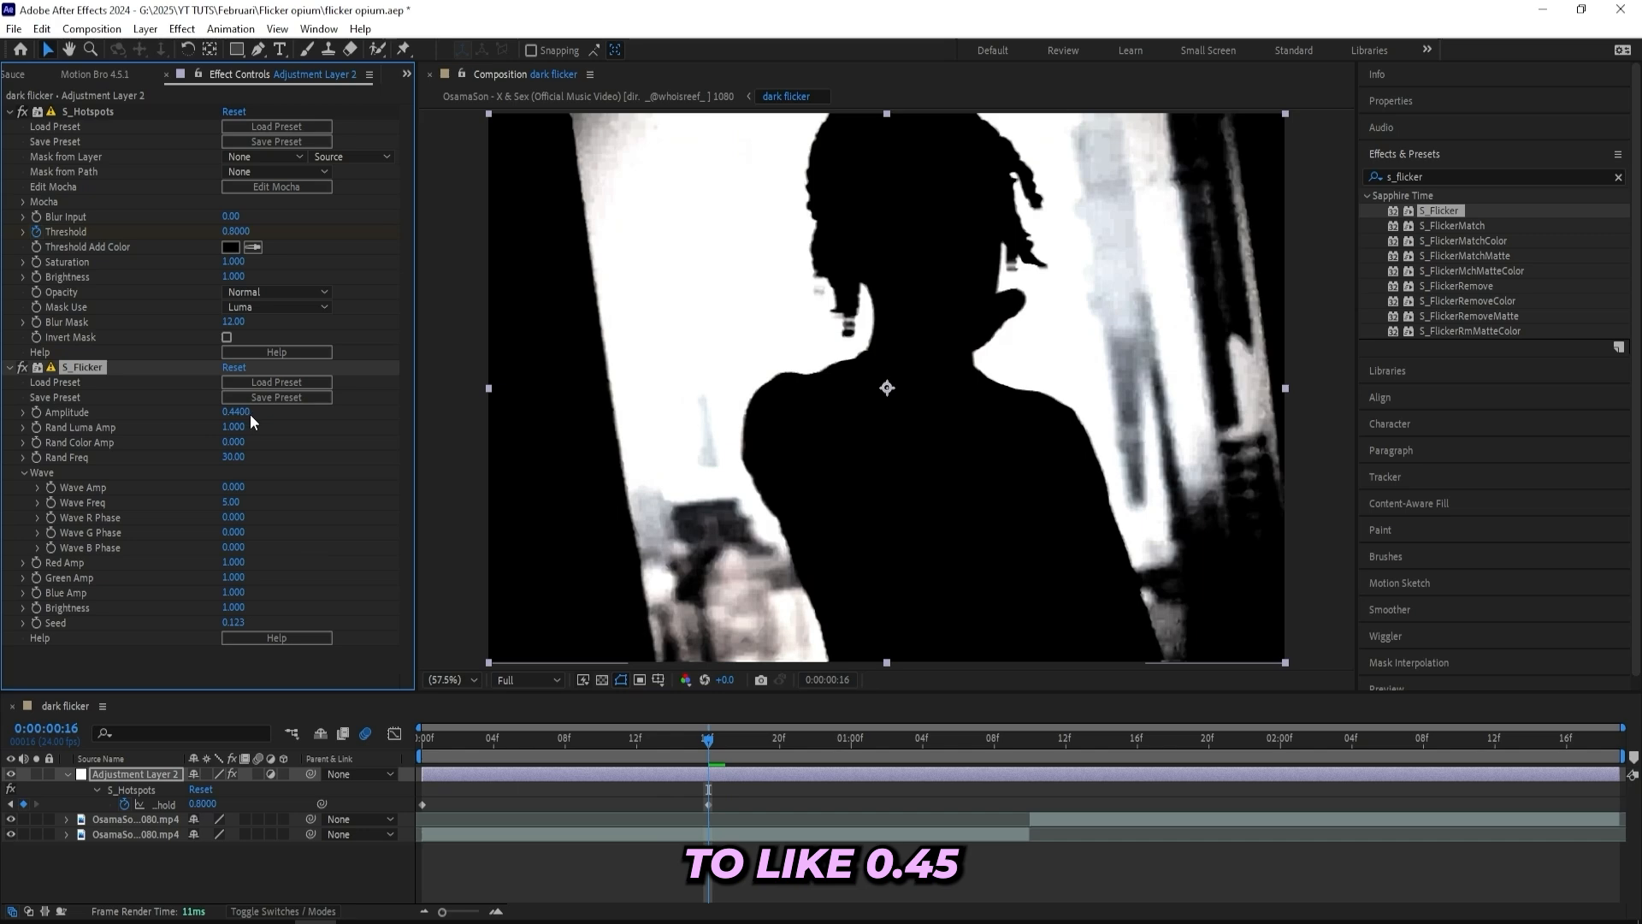
{"action": "key", "text": "Return"}
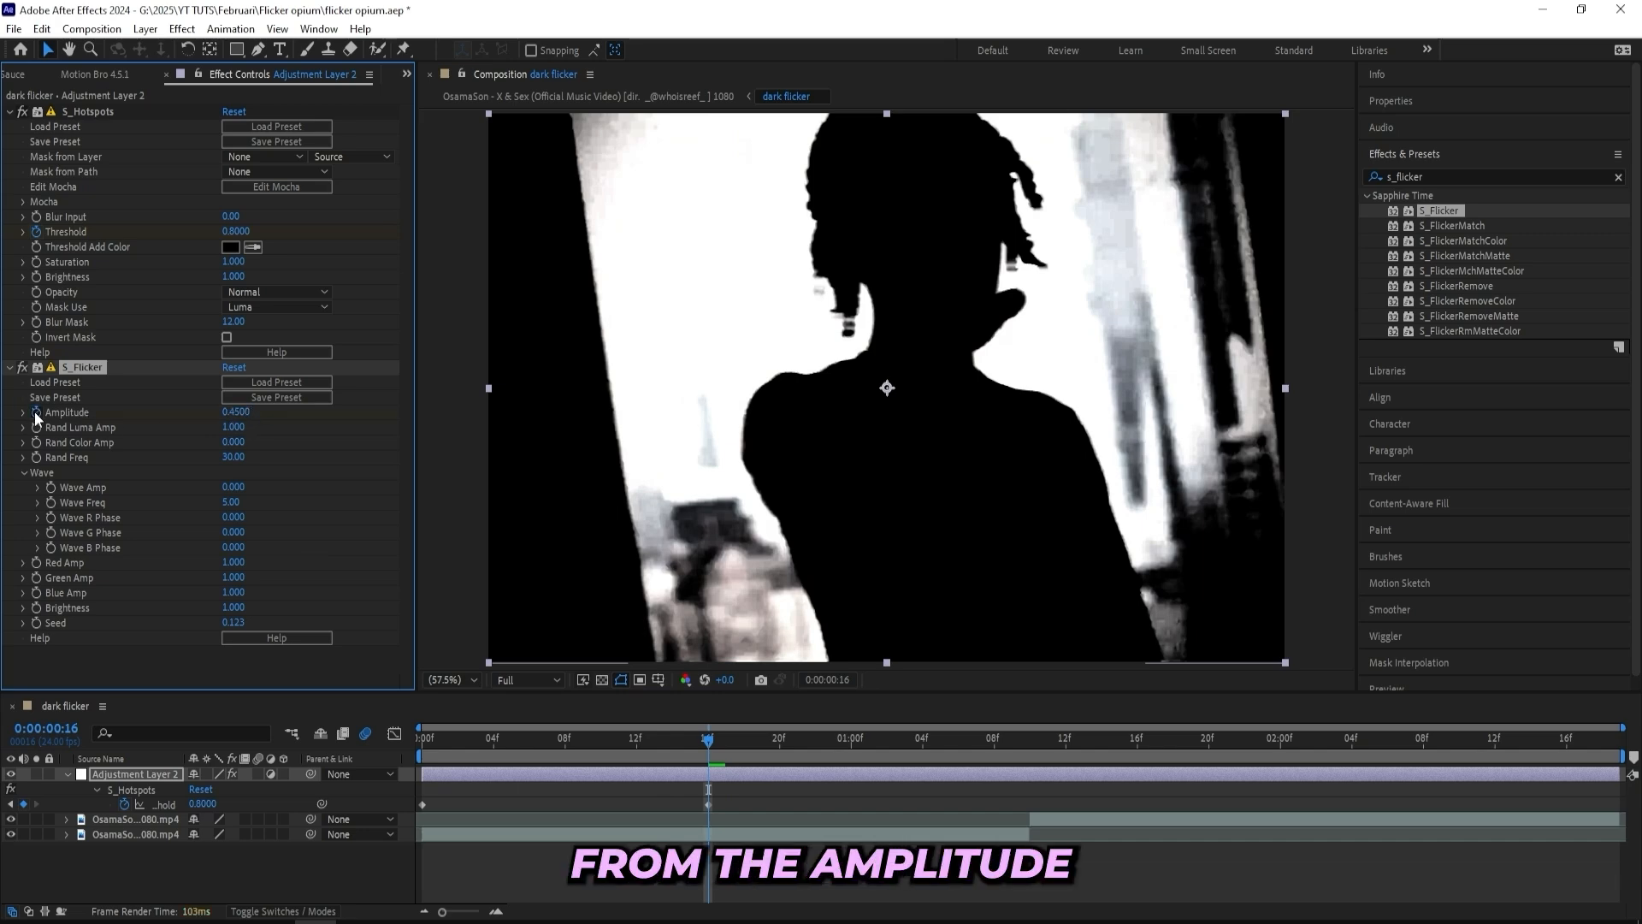
Set the S_Flicker Amplitude to 0 at the start of the composition.
{"action": "left_click_drag", "start_coordinate": [708, 738], "coordinate": [421, 738]}
{"action": "left_click", "coordinate": [243, 397]}
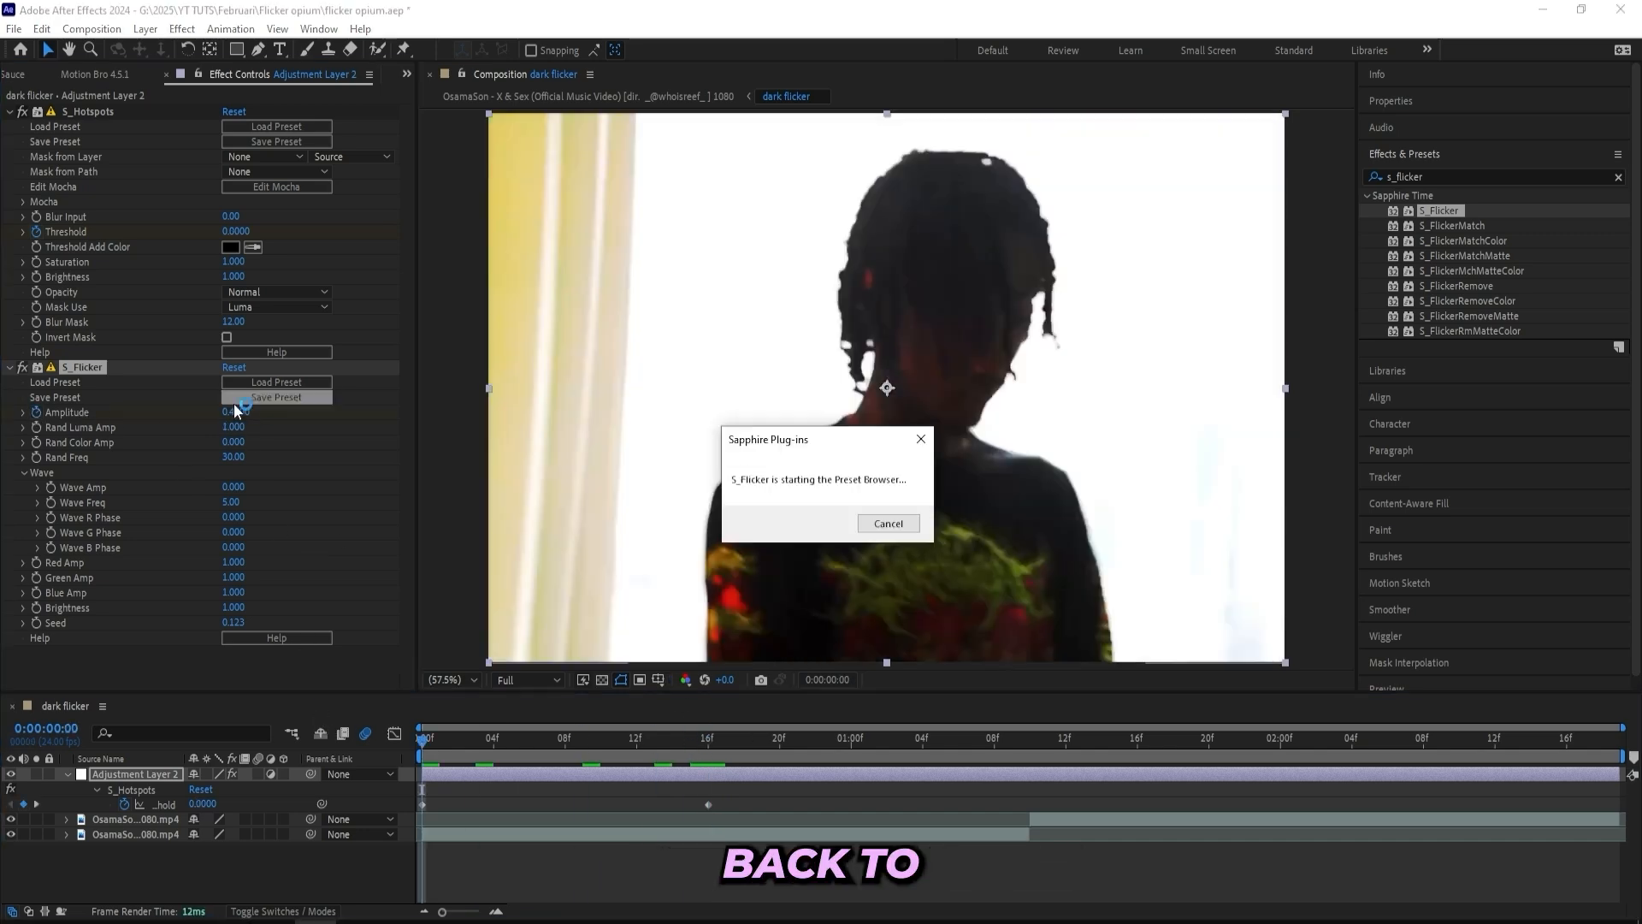
{"action": "left_click", "coordinate": [236, 412]}
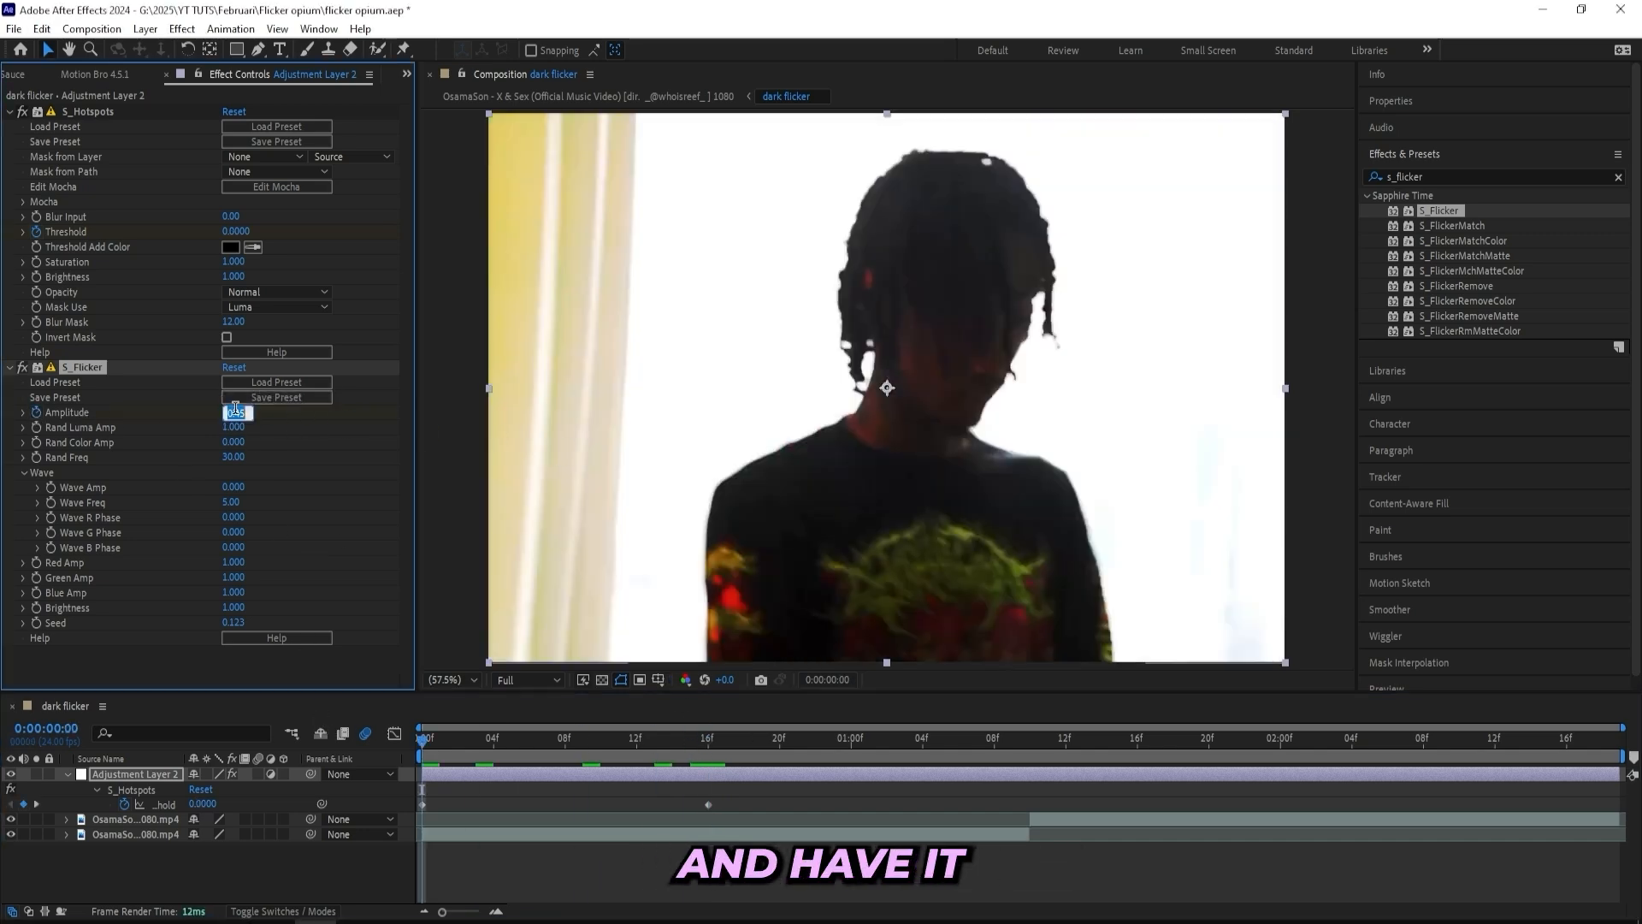
{"action": "type", "text": "0"}
{"action": "key", "text": "Return"}
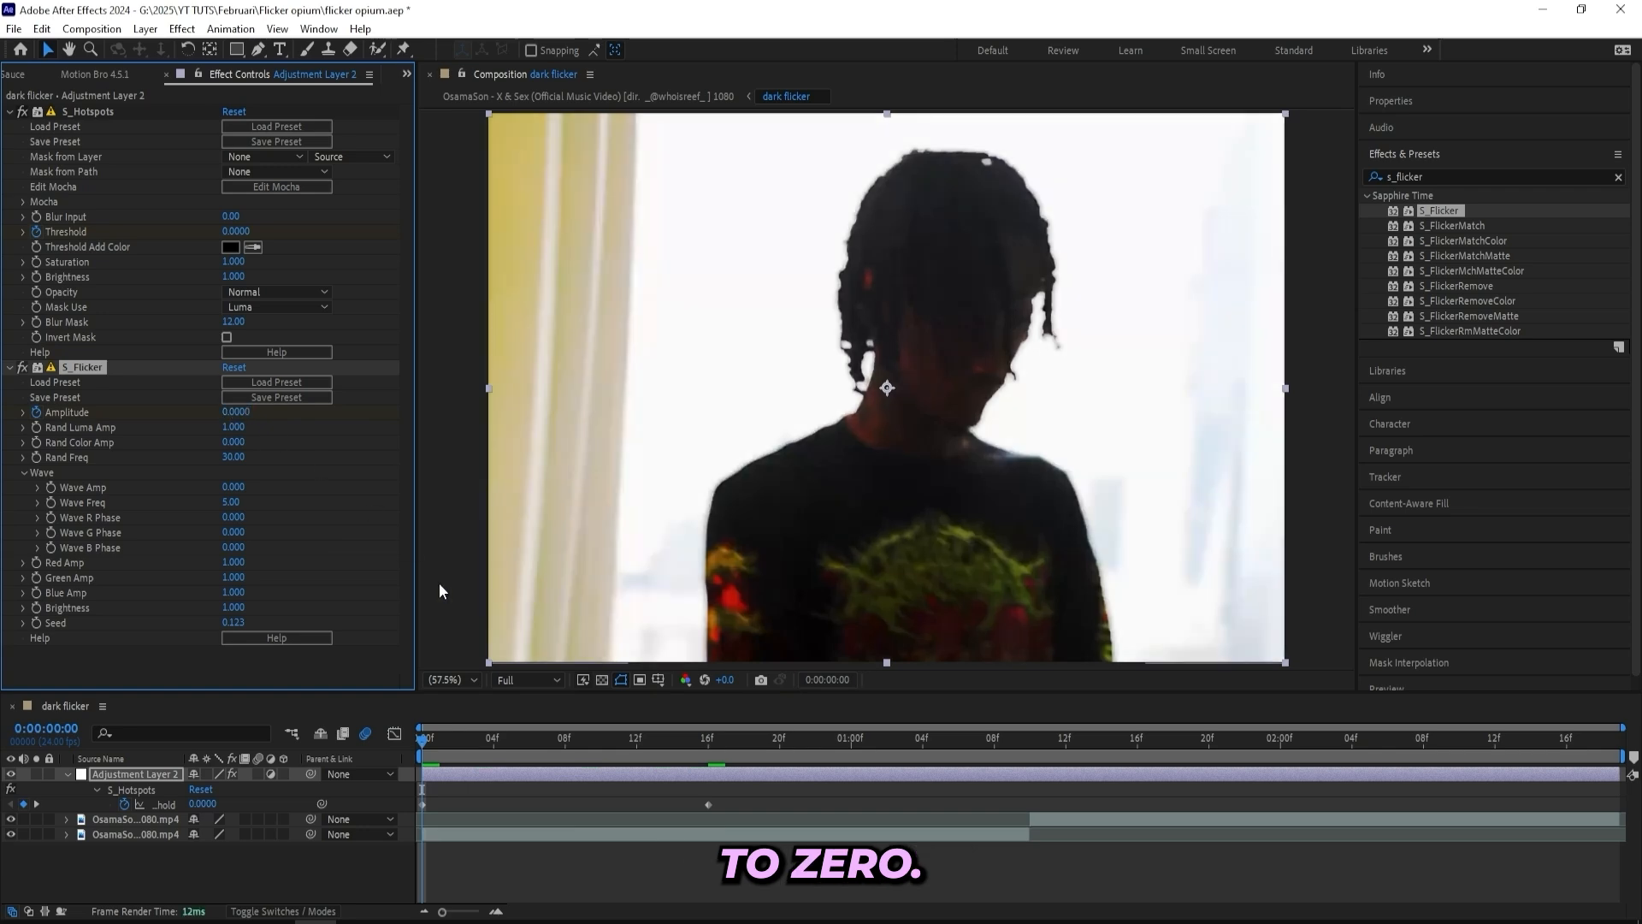
Find the built-in Stylize Glow effect and apply it to the adjustment layer below S_Flicker.
{"action": "left_click", "coordinate": [1453, 176]}
{"action": "type", "text": "glow"}
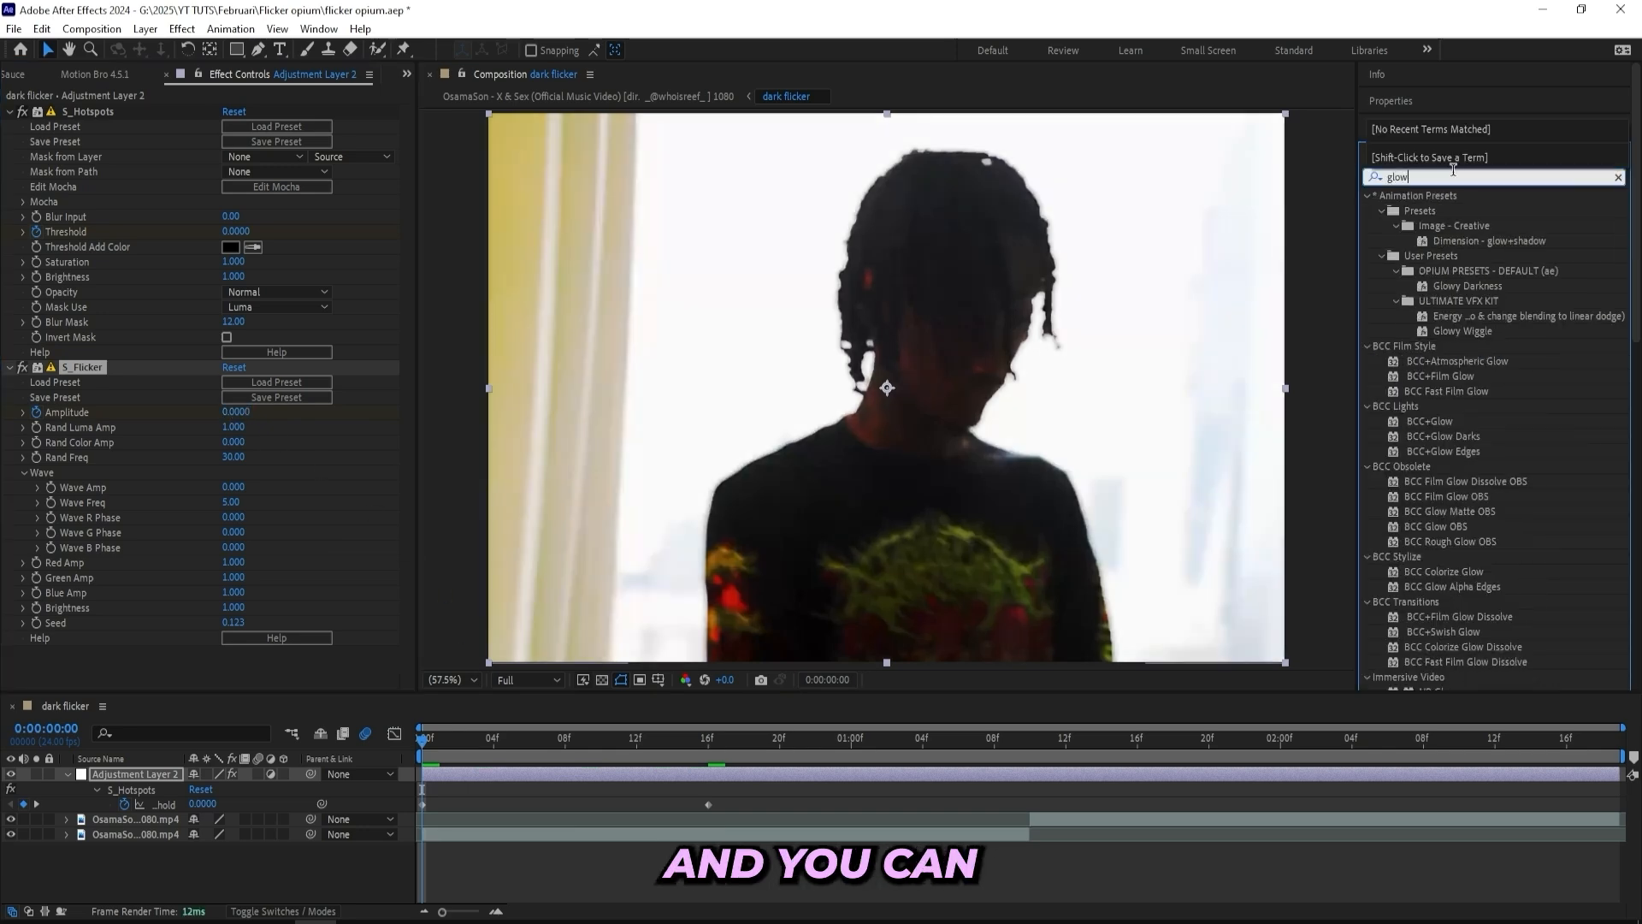
{"action": "key", "text": "BackSpace"}
{"action": "key", "text": "BackSpace"}
{"action": "key", "text": "BackSpace"}
{"action": "key", "text": "BackSpace"}
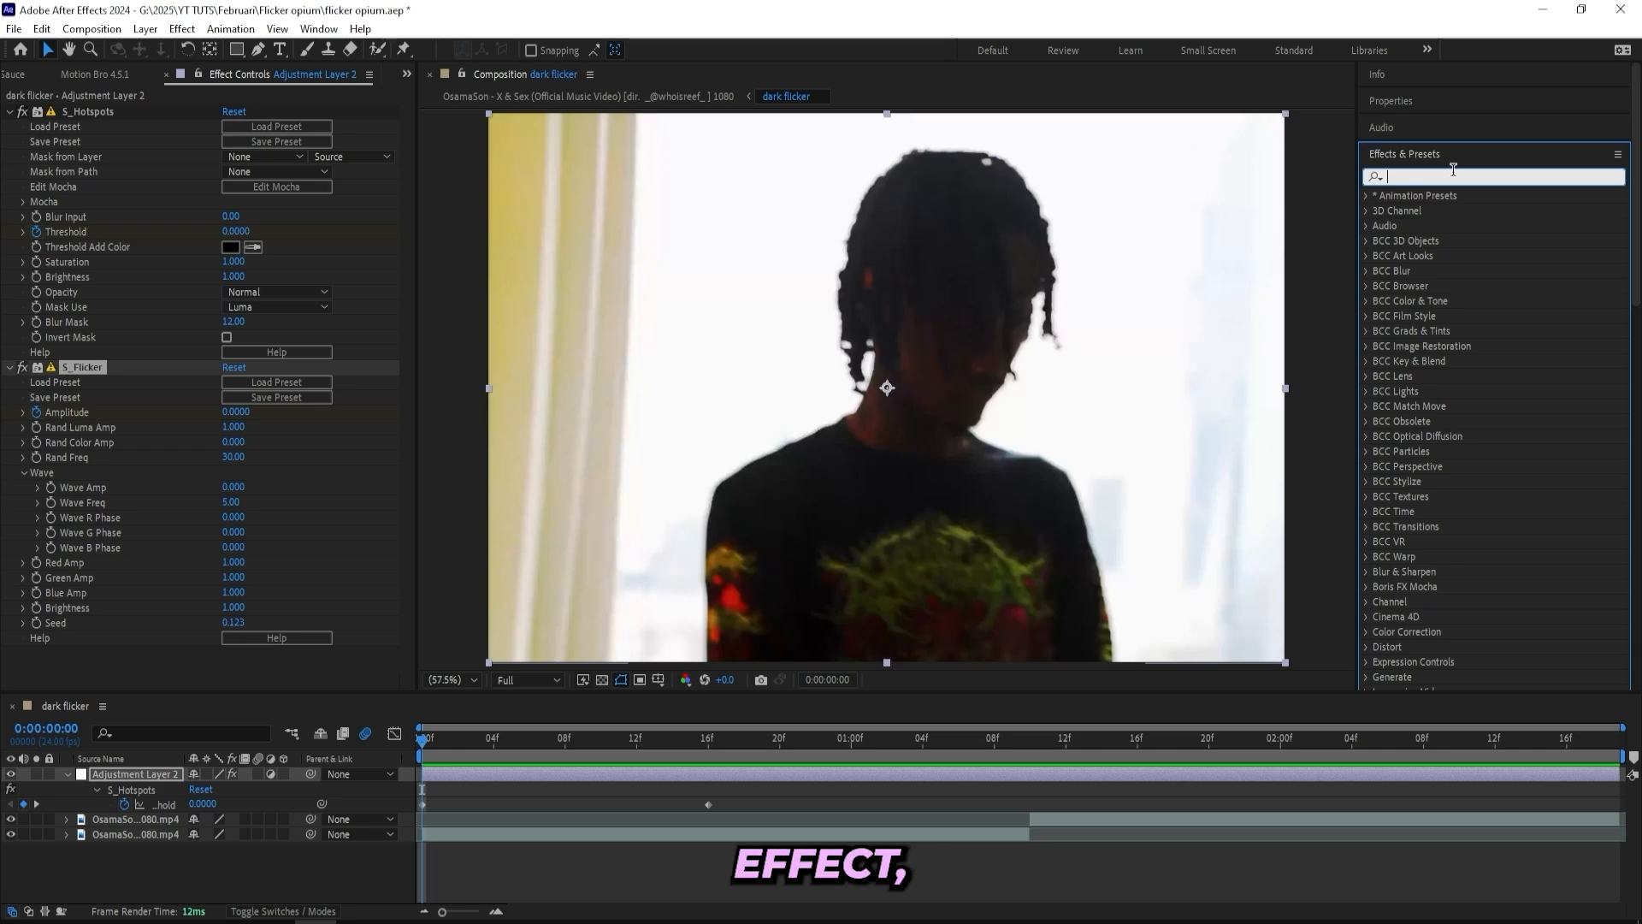
{"action": "type", "text": "glow"}
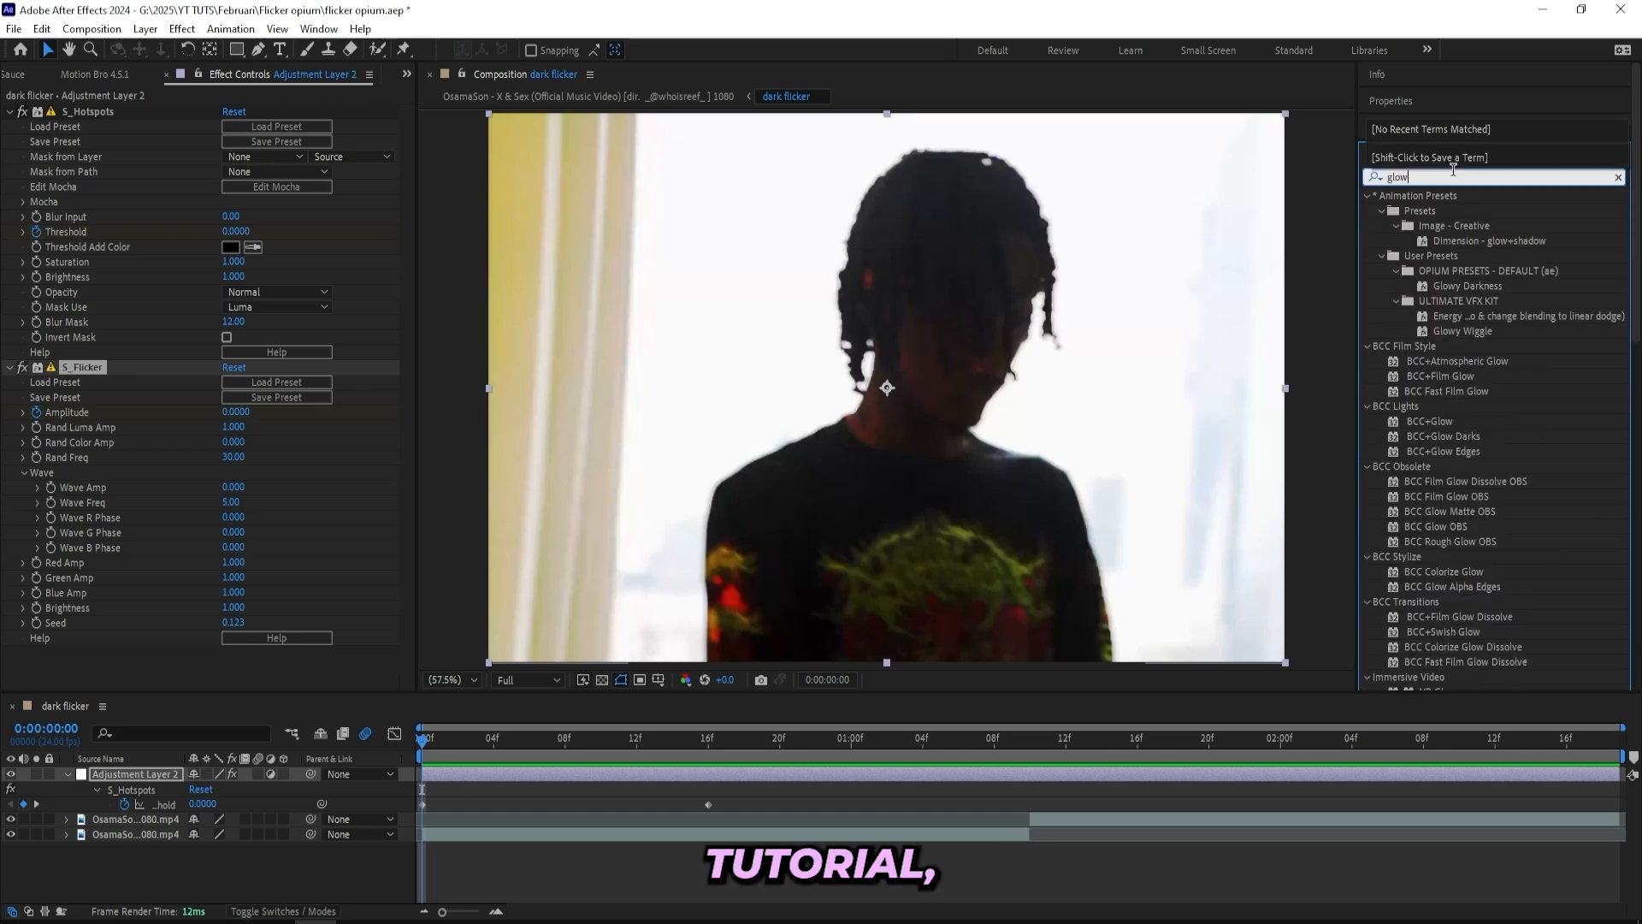
{"action": "scroll", "coordinate": [1432, 419], "scroll_direction": "down", "scroll_amount": 10}
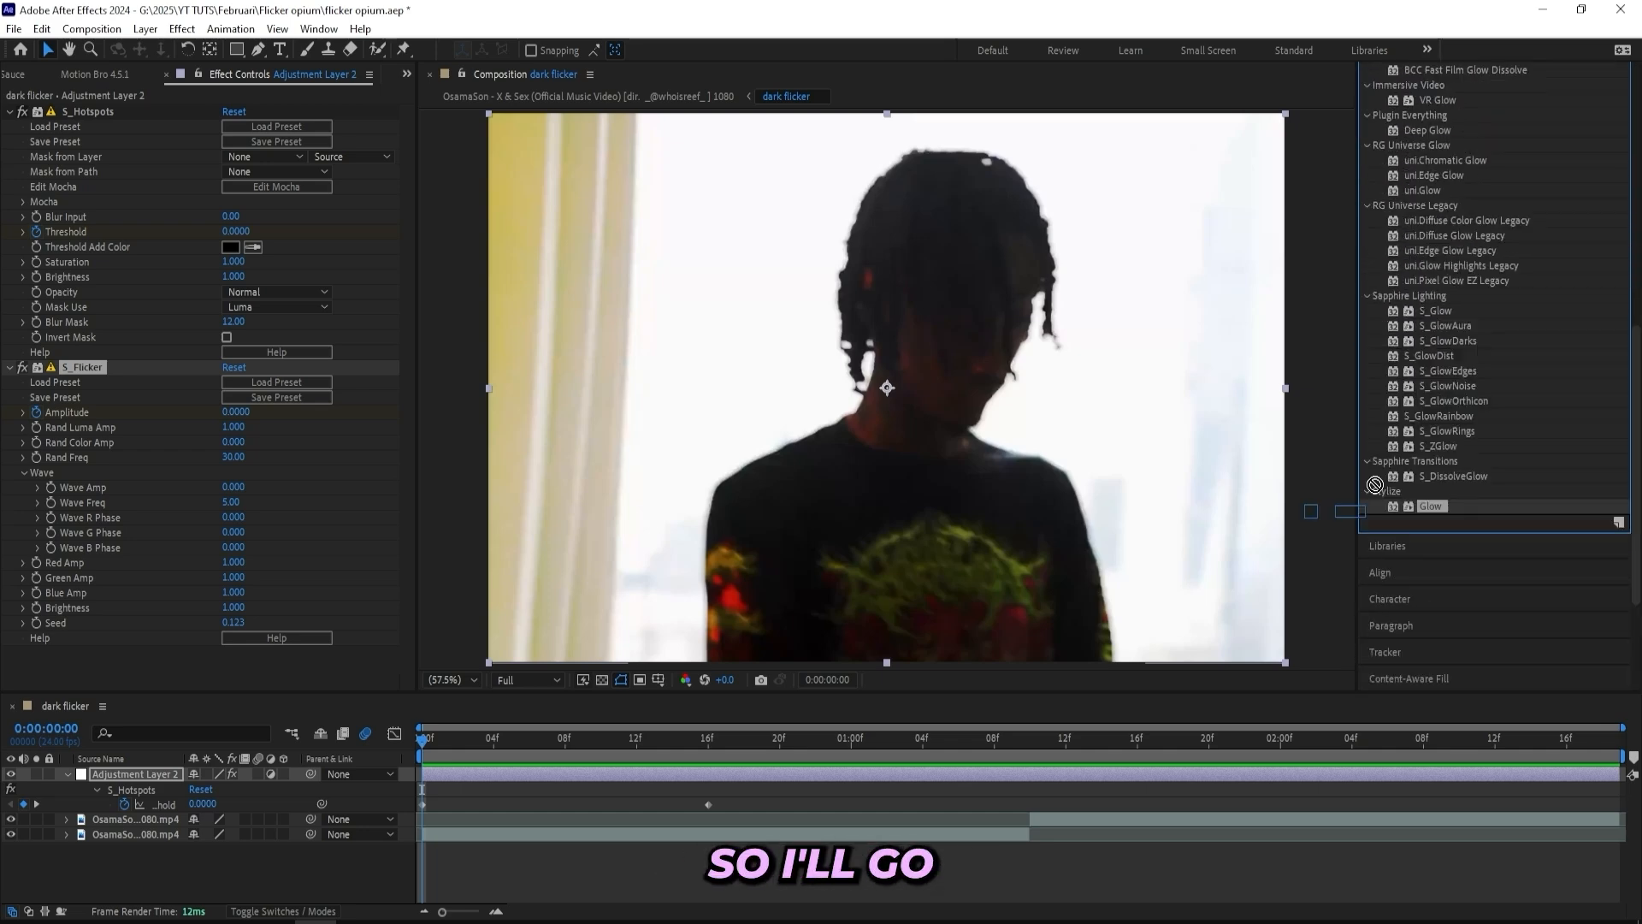
{"action": "left_click", "coordinate": [1430, 505]}
{"action": "left_click_drag", "start_coordinate": [1439, 506], "coordinate": [1137, 598]}
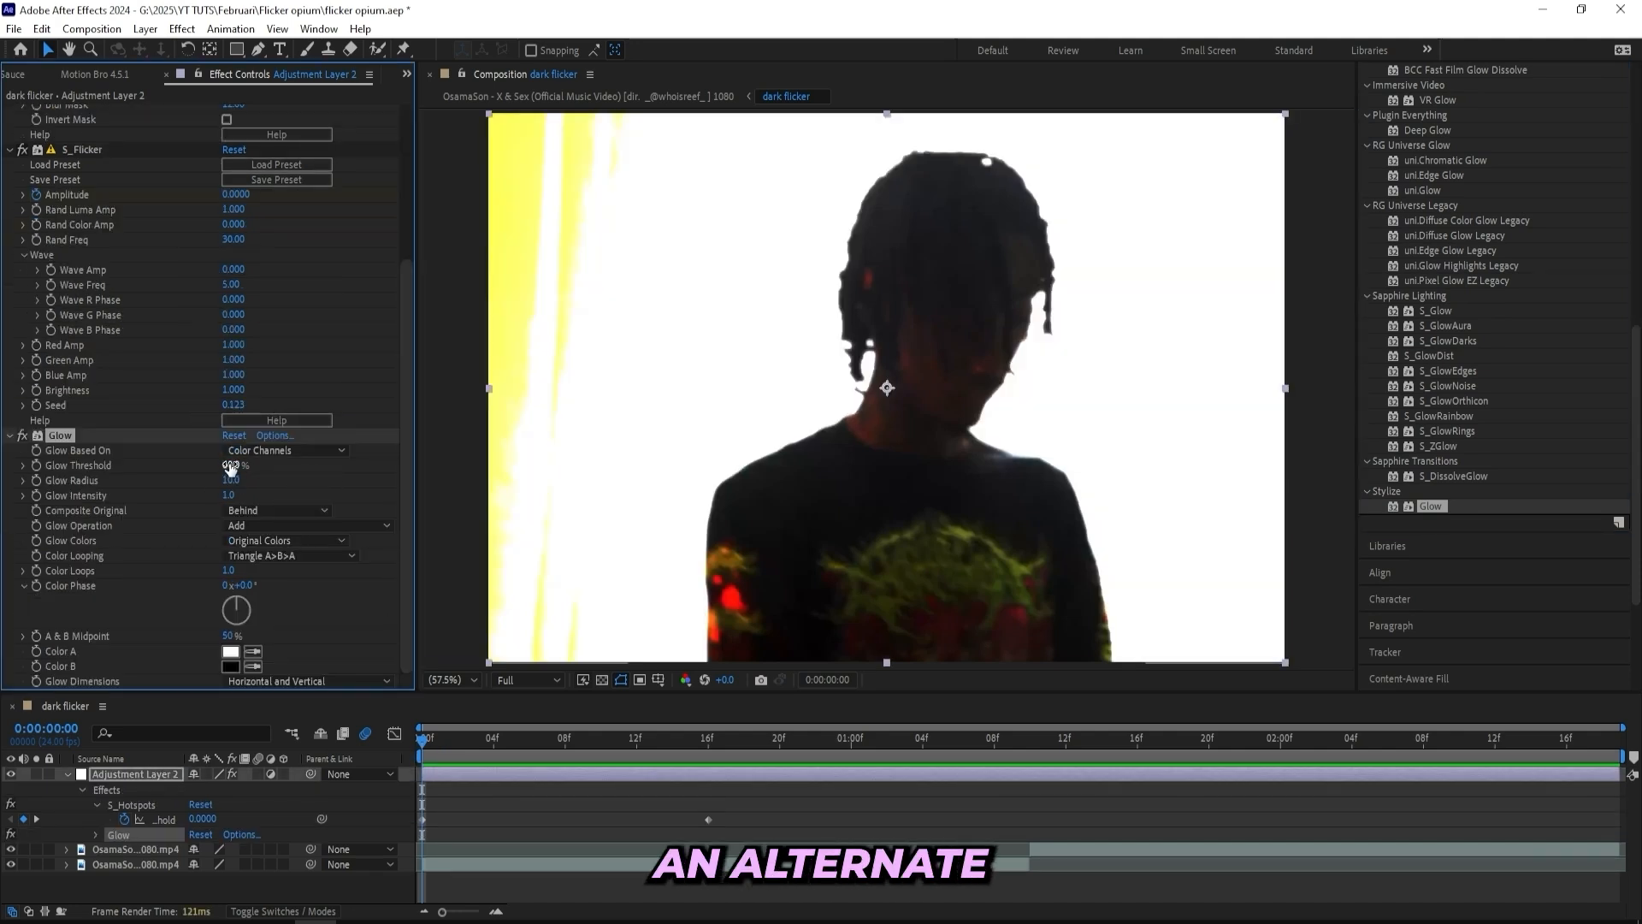
Keyframe the Glow Threshold at 100% at the composition start, with Glow Radius at 250 and Glow Intensity at 1.6.
{"action": "left_click_drag", "start_coordinate": [231, 464], "coordinate": [291, 464]}
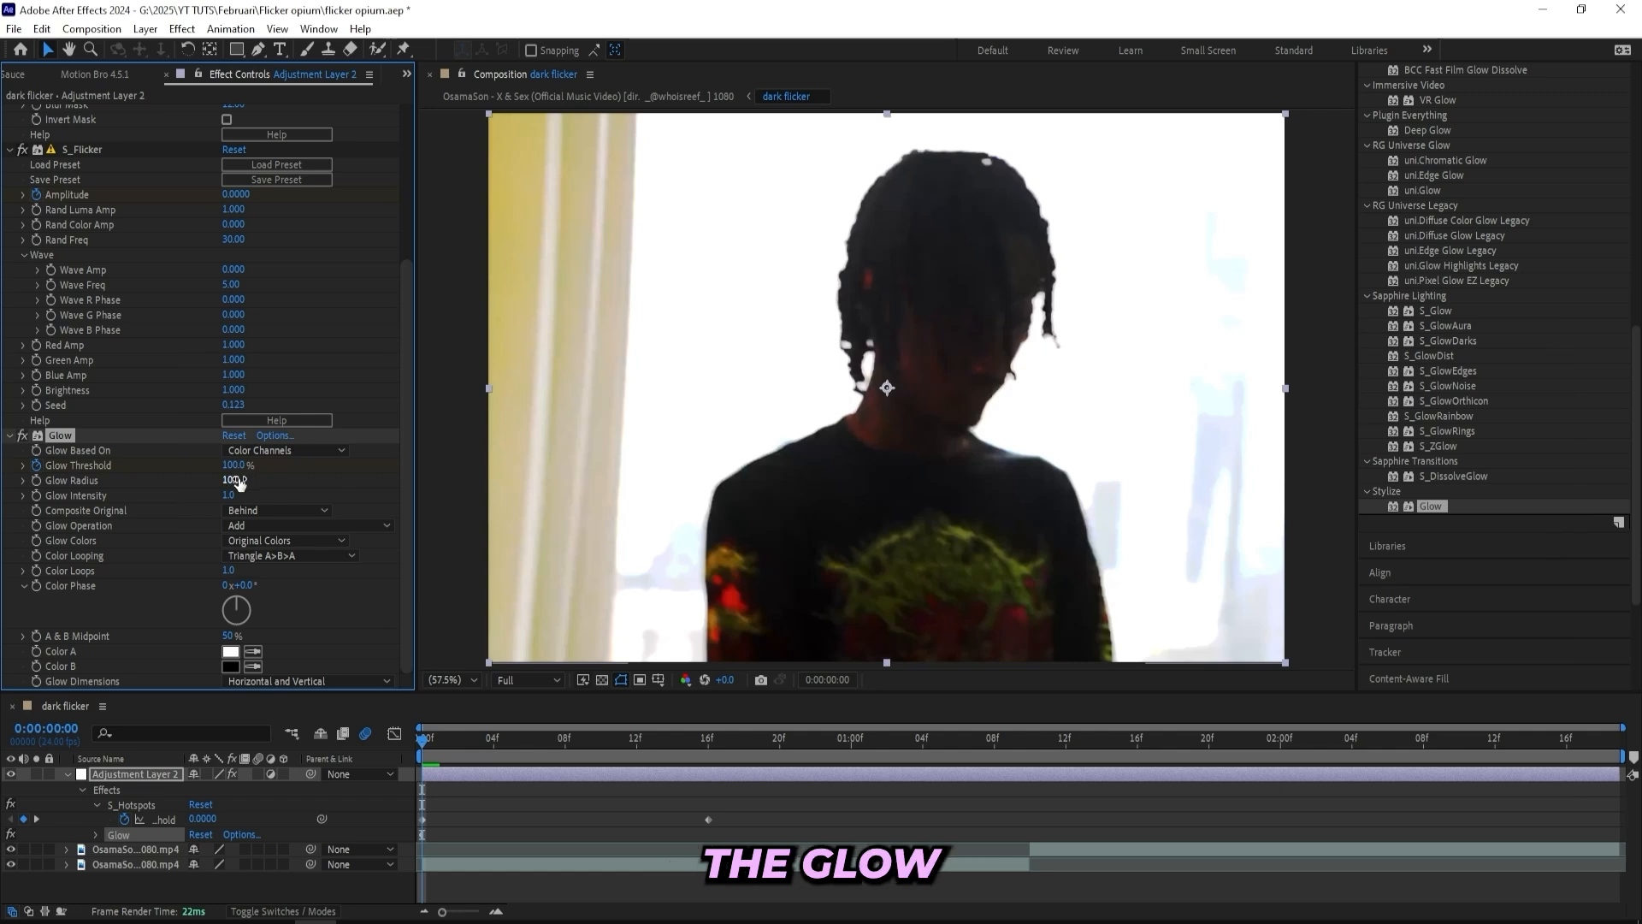
{"action": "type", "text": "25"}
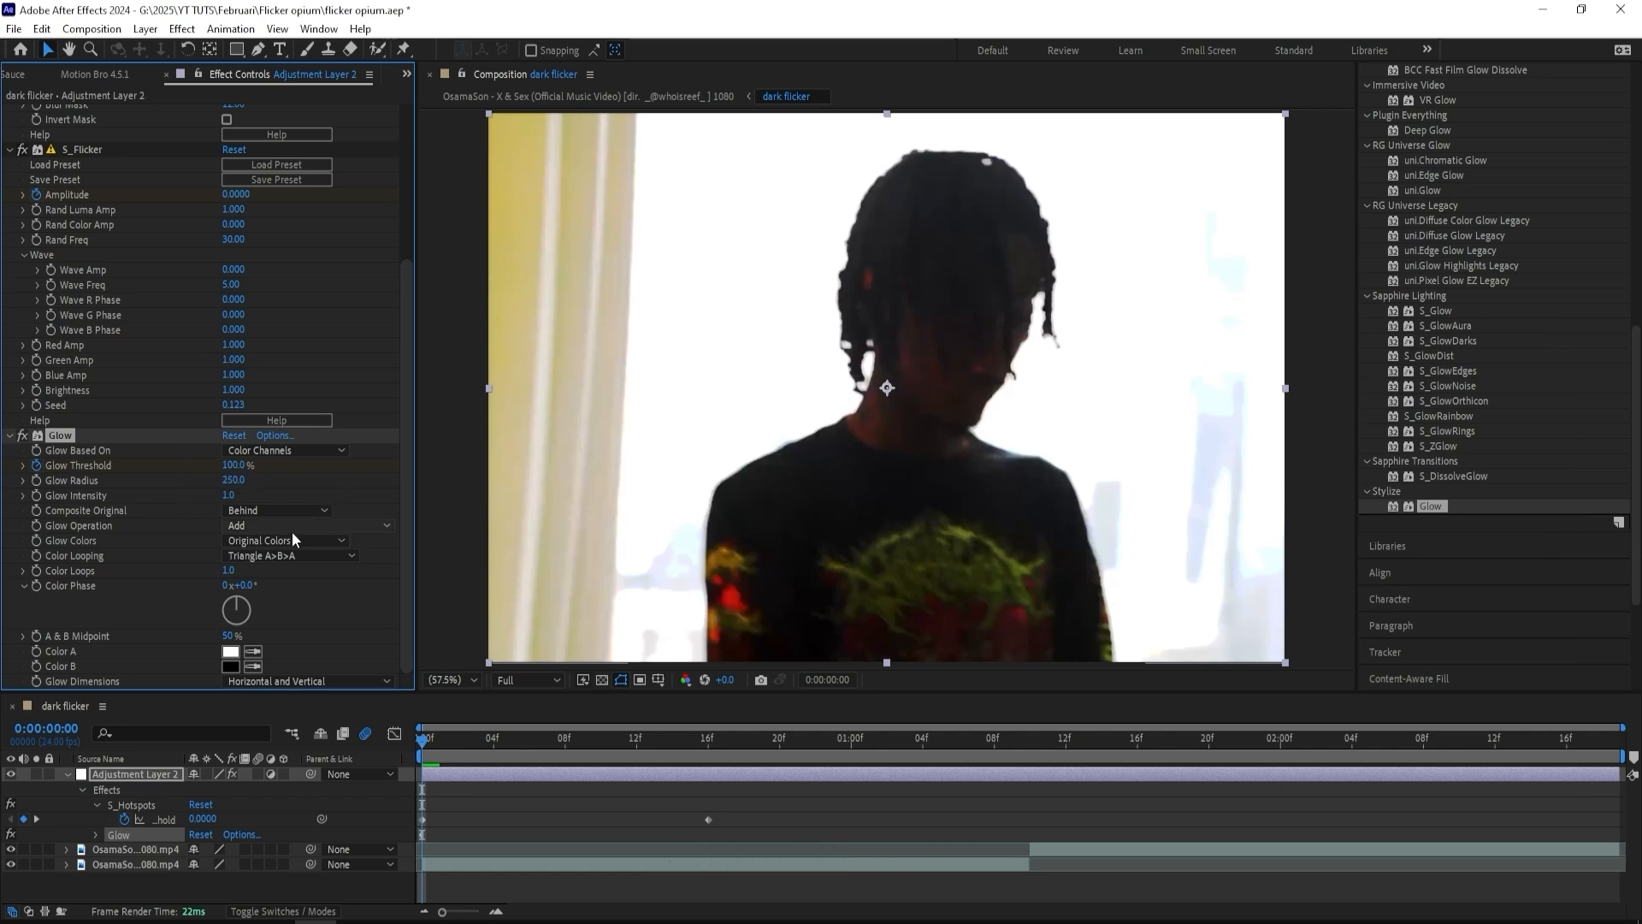
{"action": "left_click", "coordinate": [229, 495]}
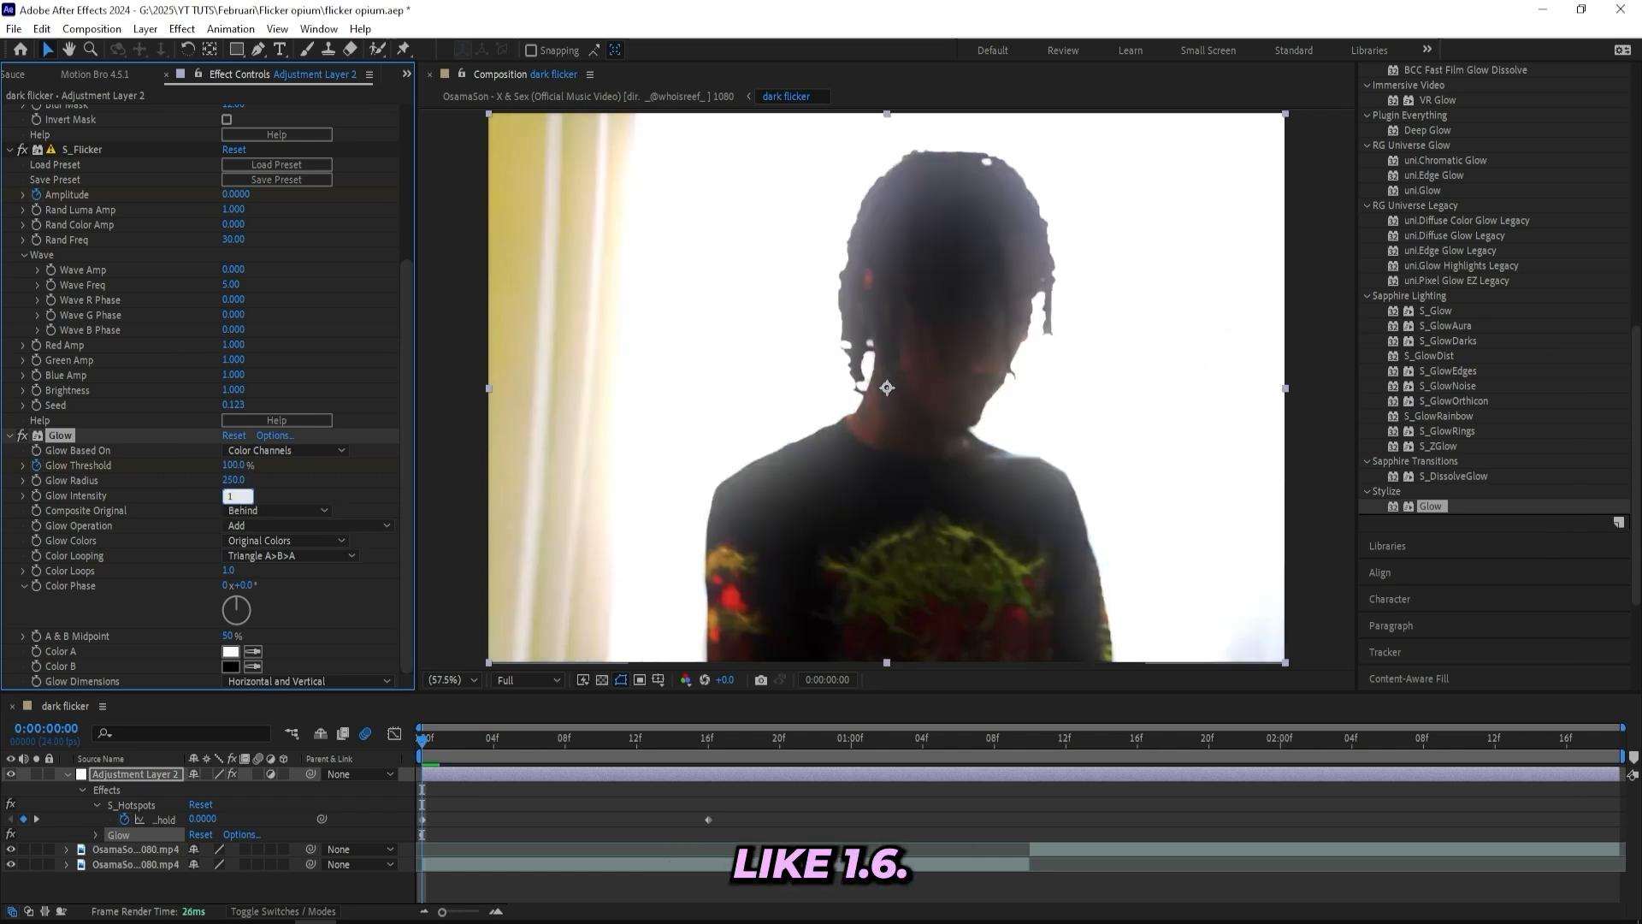
{"action": "type", "text": "1.6"}
{"action": "key", "text": "Return"}
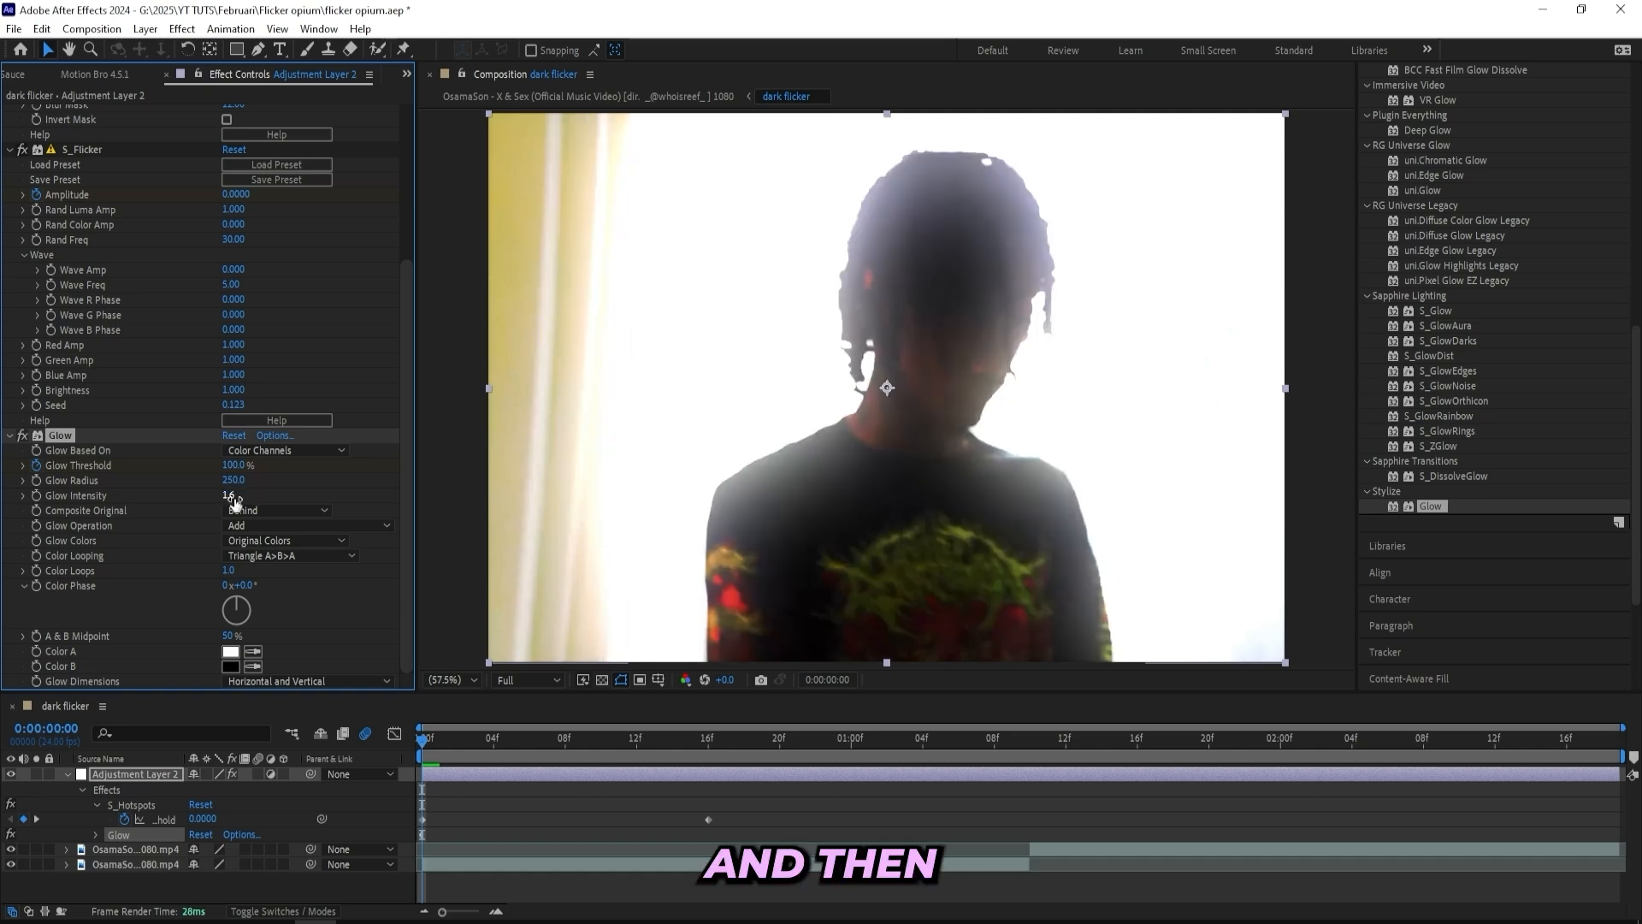
At frame 16, keyframe the Glow Intensity at 1.6 and set the Glow Threshold to 60%.
{"action": "left_click_drag", "start_coordinate": [434, 744], "coordinate": [701, 751]}
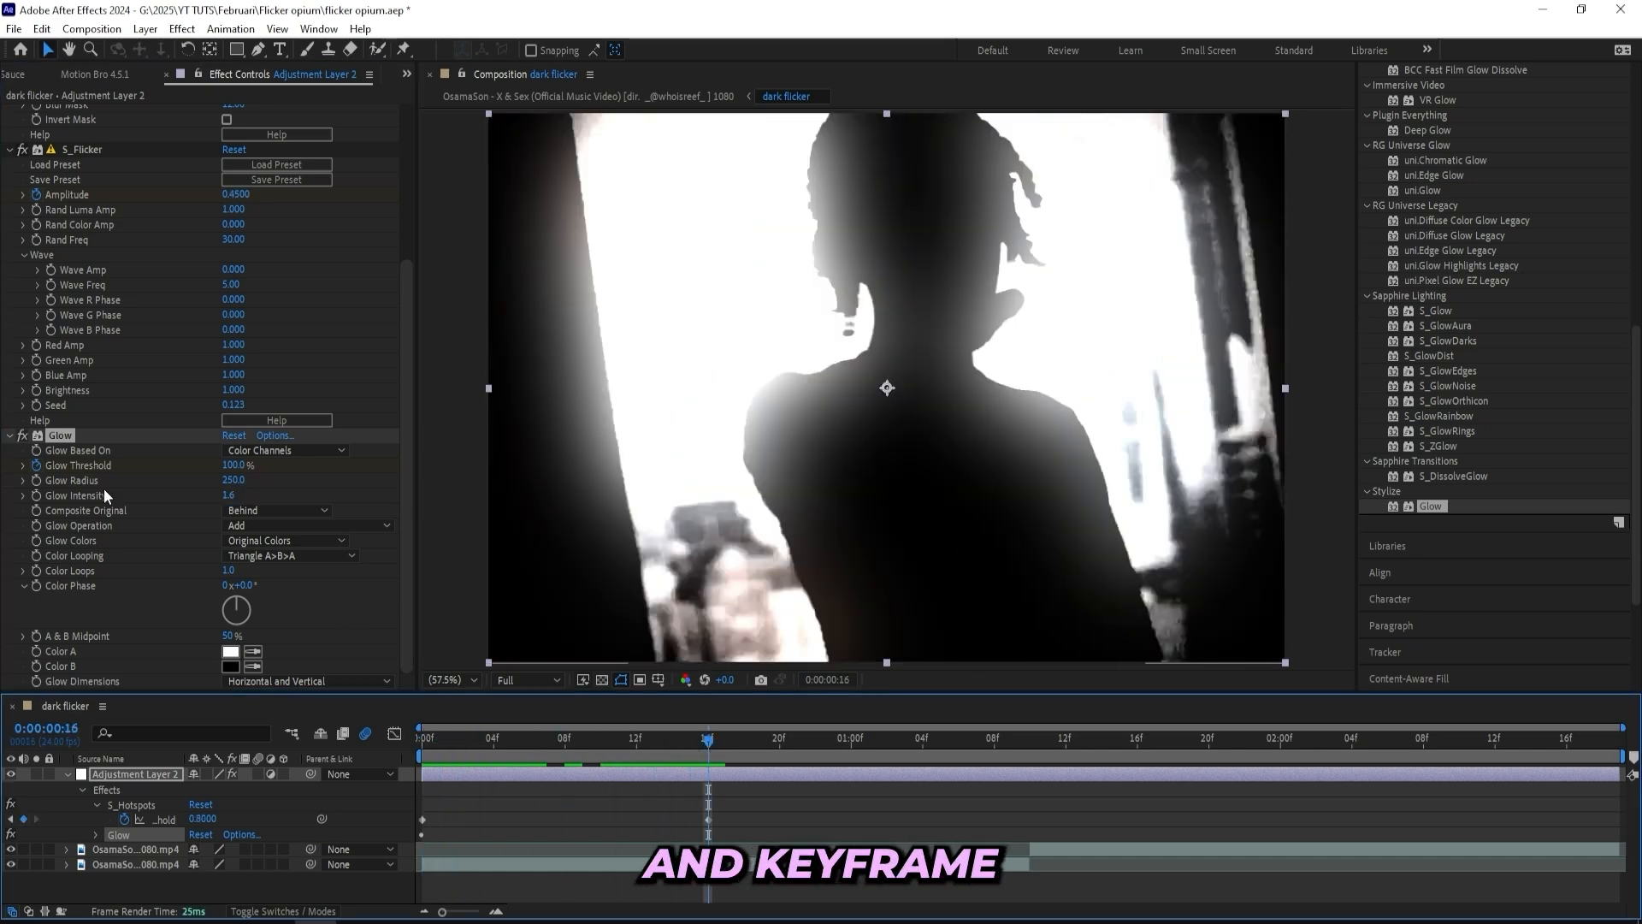
{"action": "left_click", "coordinate": [37, 495]}
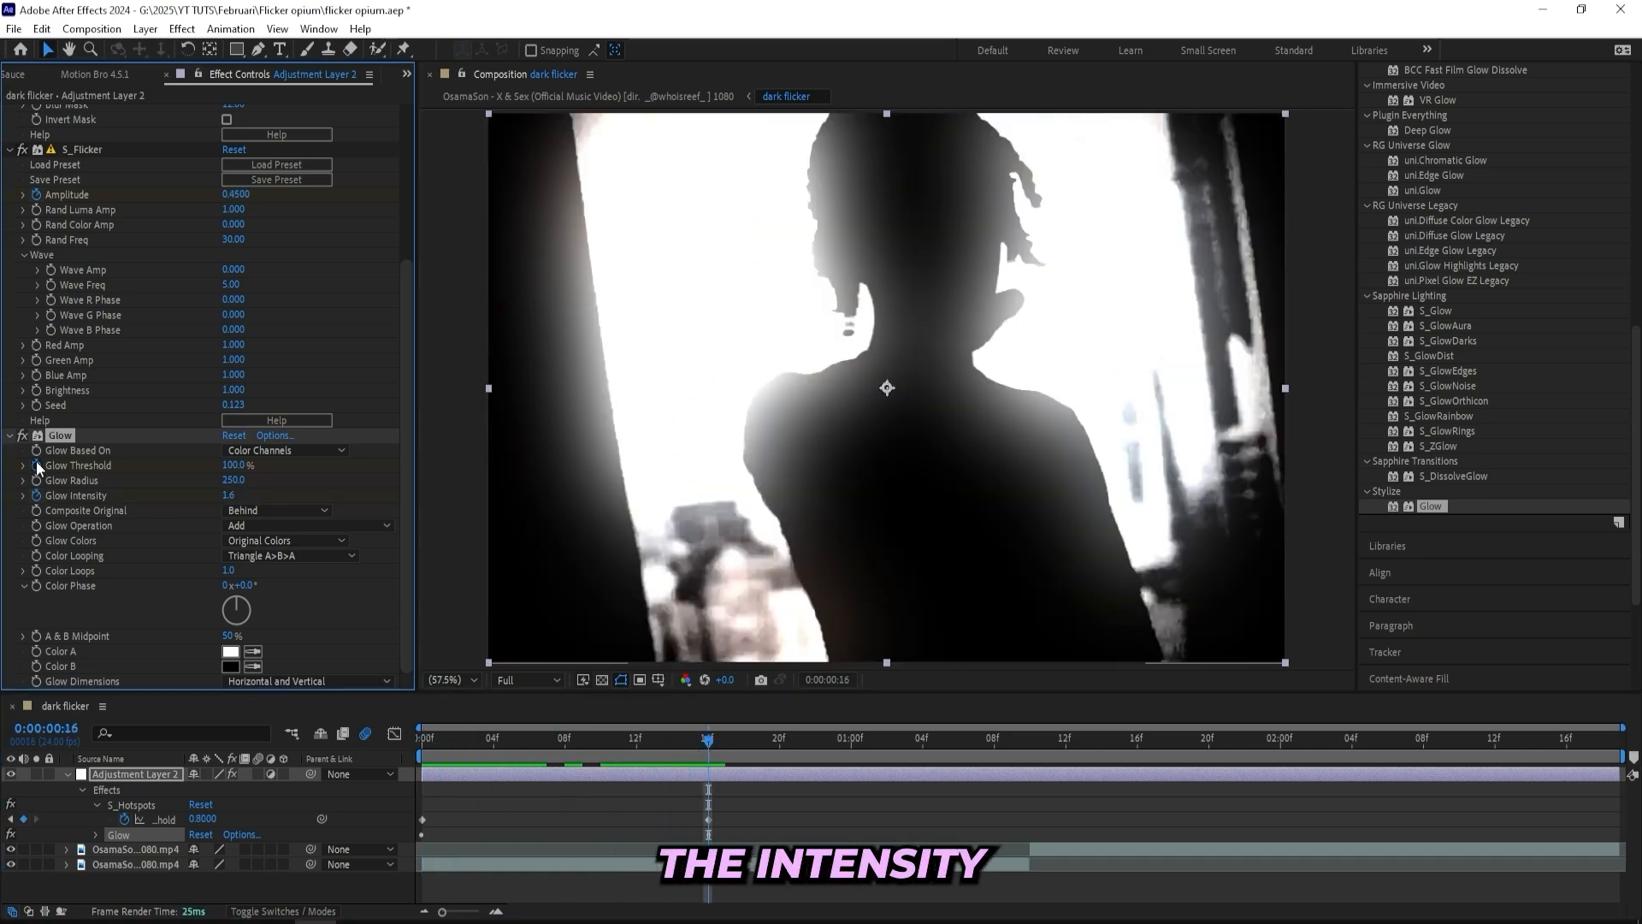
{"action": "left_click", "coordinate": [232, 465]}
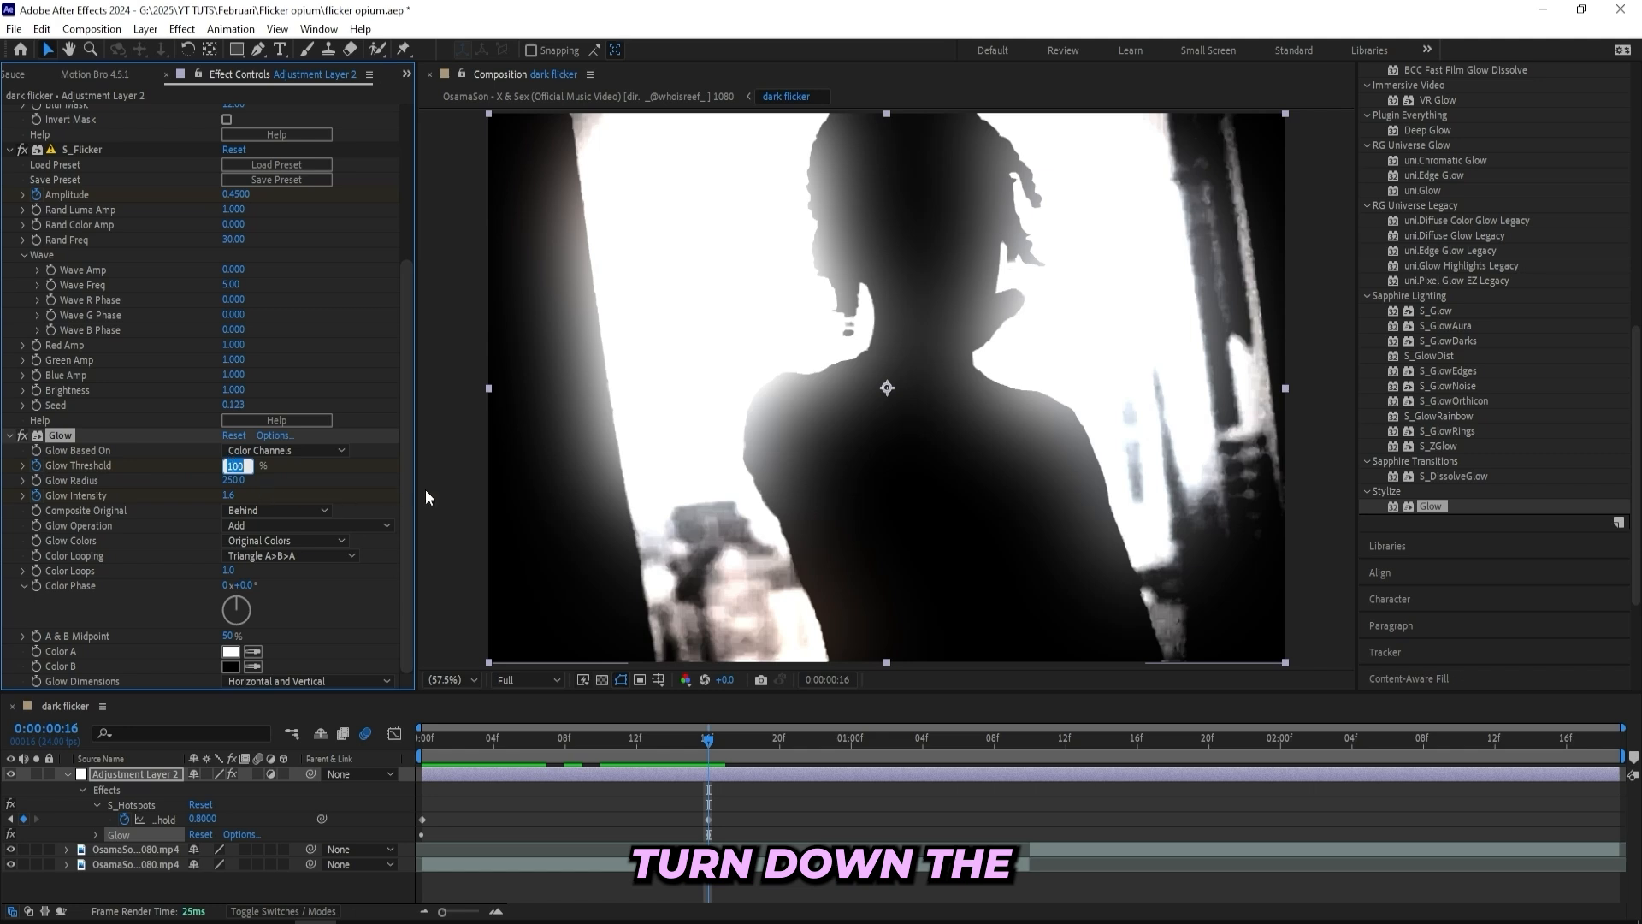
{"action": "type", "text": "60"}
{"action": "key", "text": "Return"}
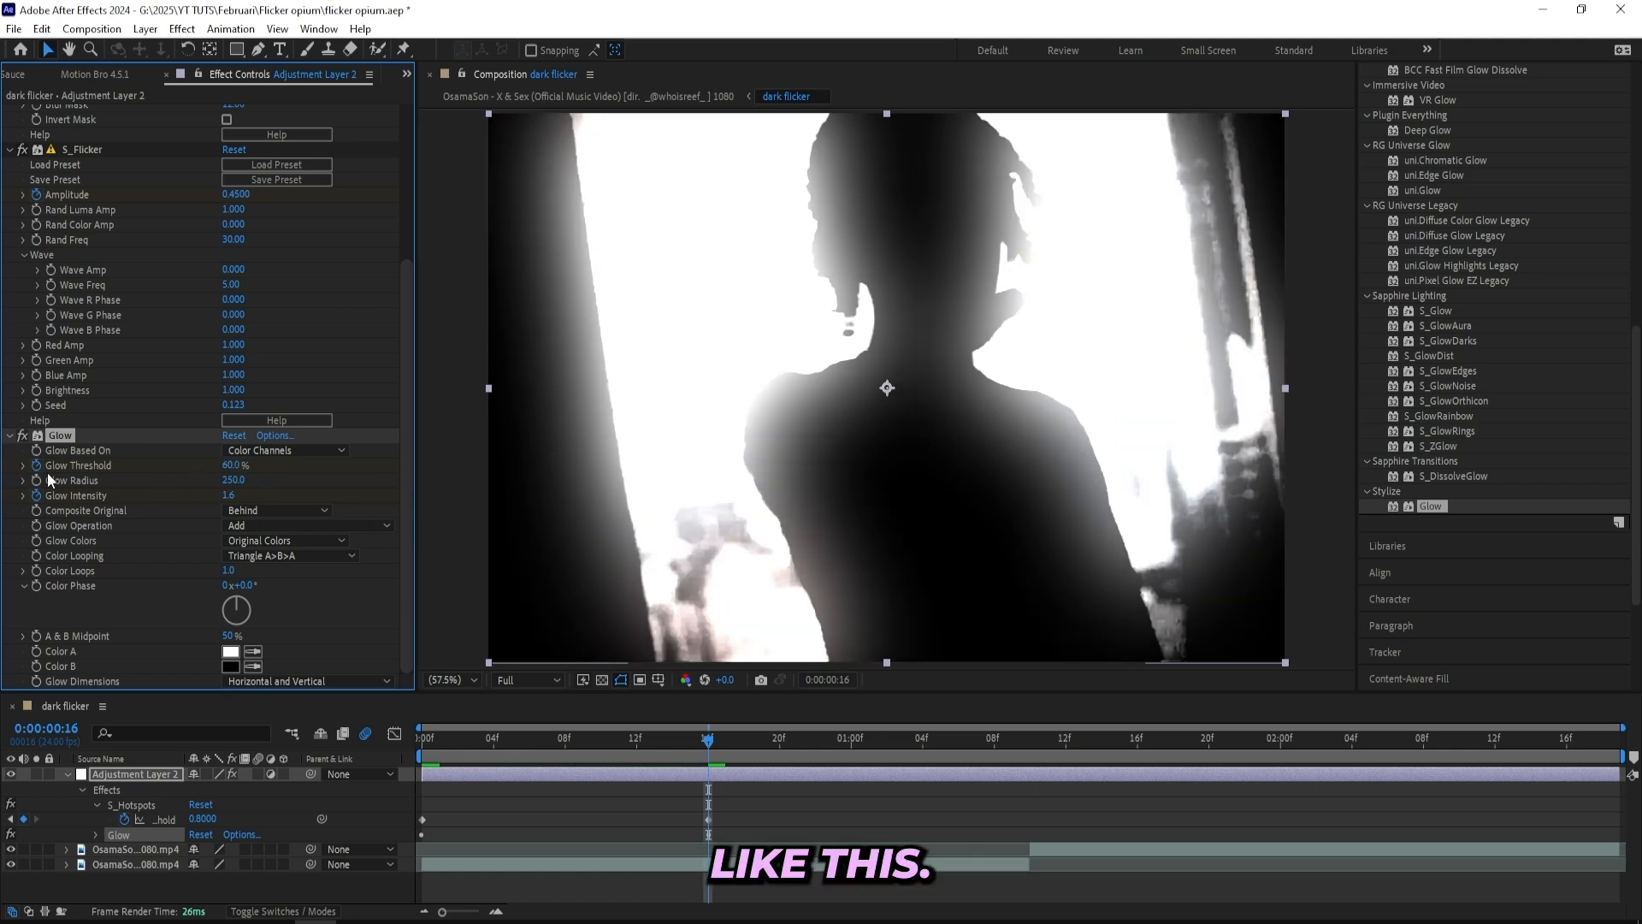
Set the Glow Intensity to 0 at the start of the composition and play back the flicker.
{"action": "left_click_drag", "start_coordinate": [705, 739], "coordinate": [574, 744]}
{"action": "key", "text": "Home"}
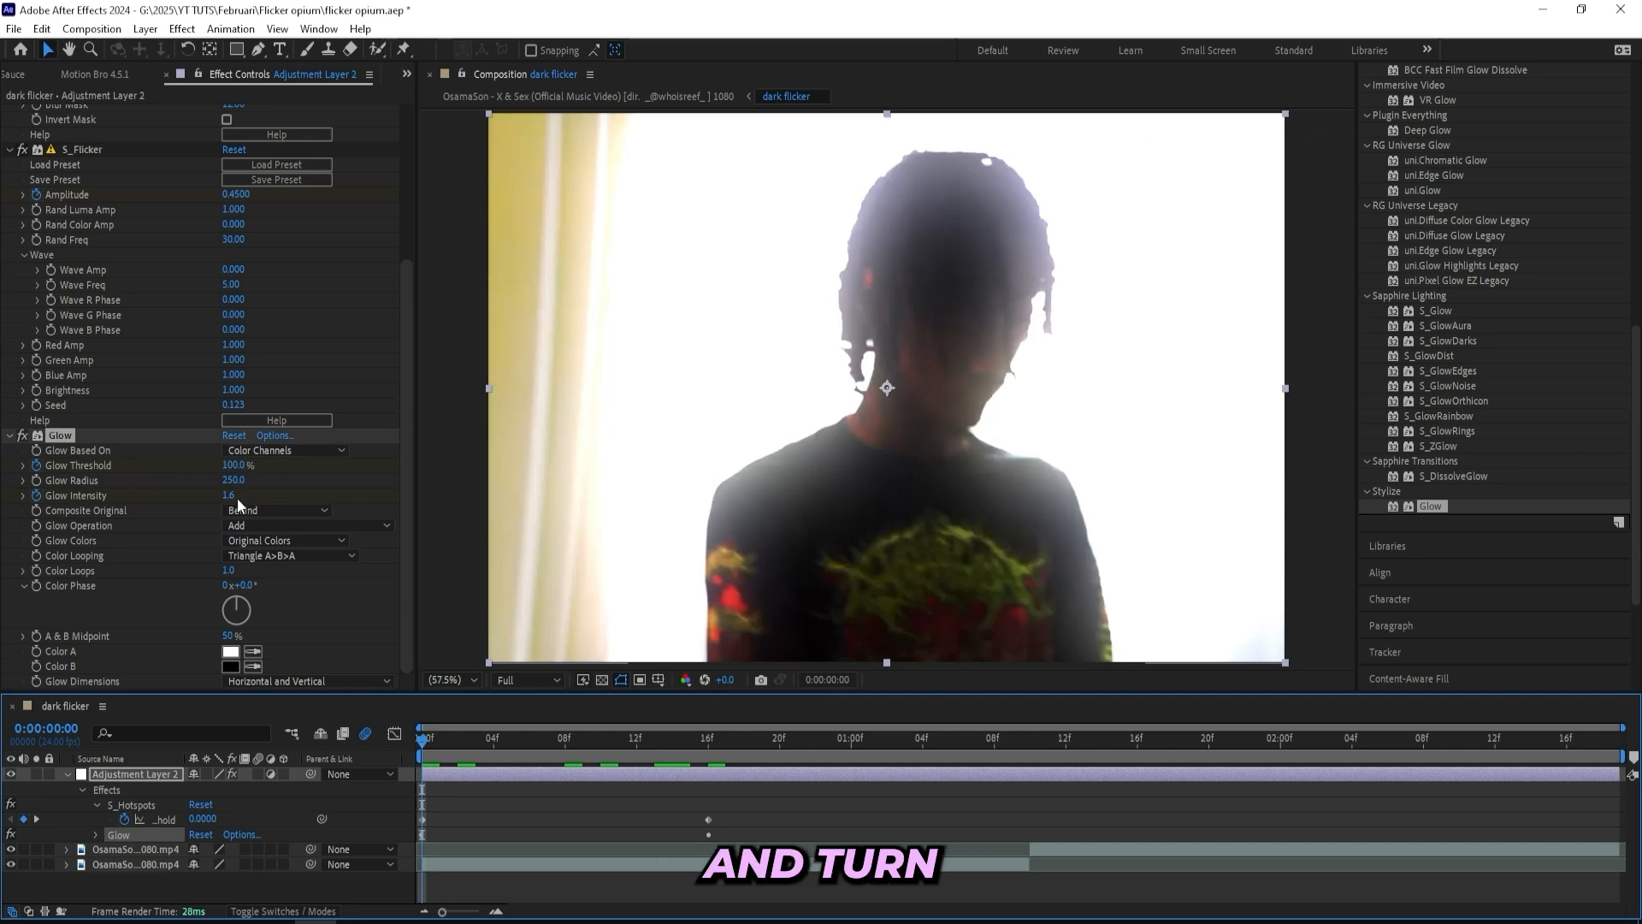
{"action": "left_click", "coordinate": [229, 494]}
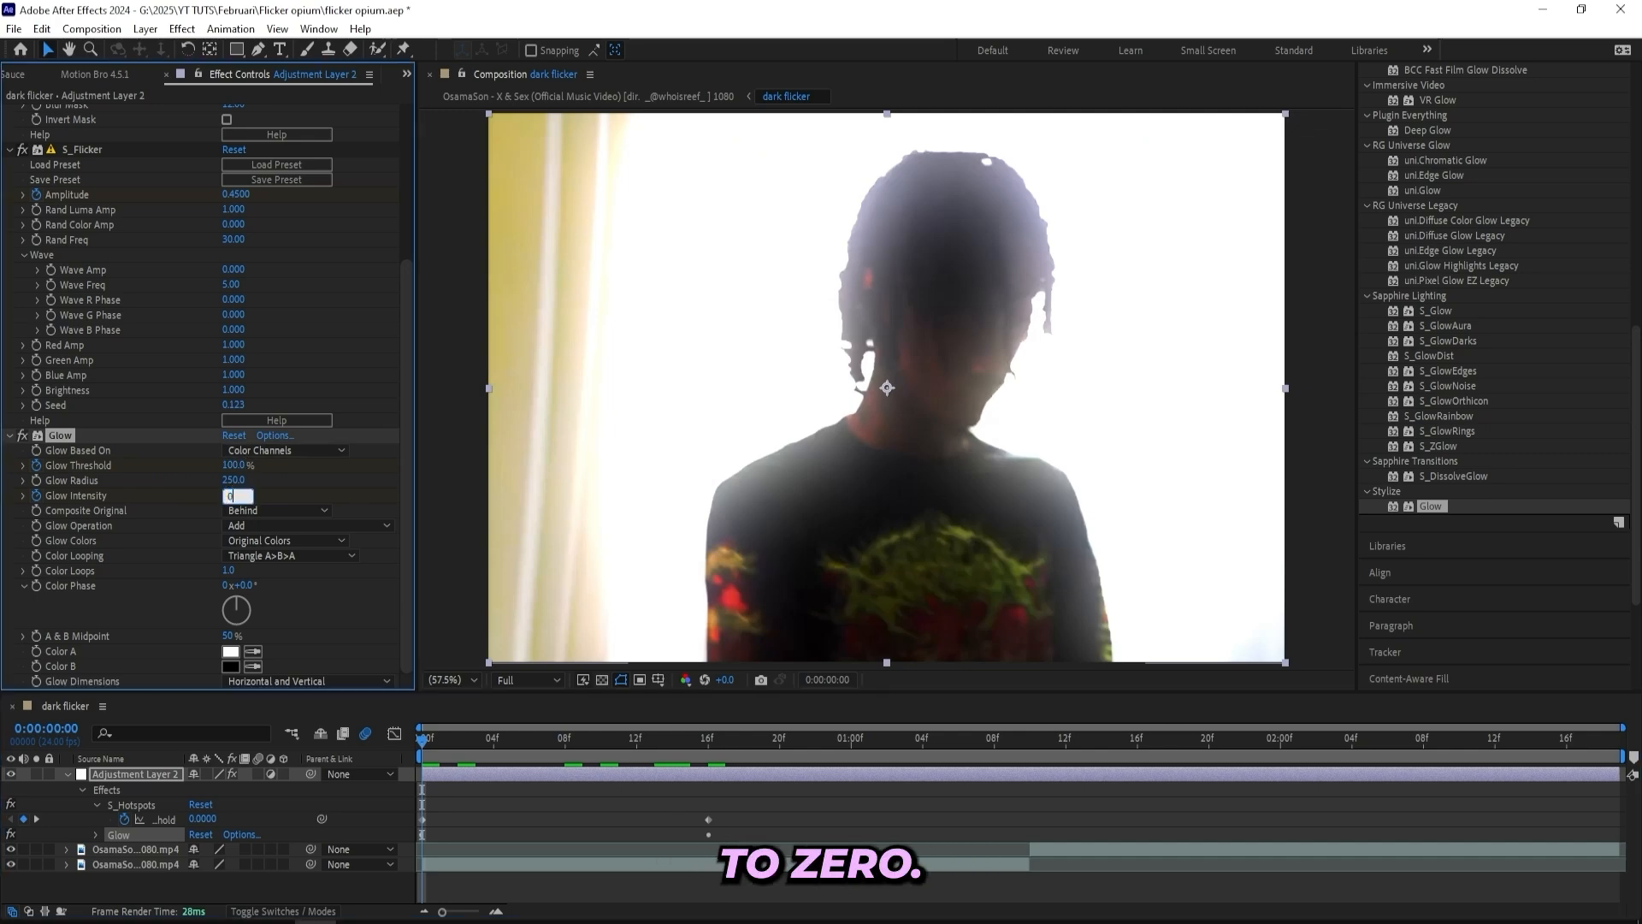
{"action": "key", "text": "Return"}
{"action": "key", "text": "space"}
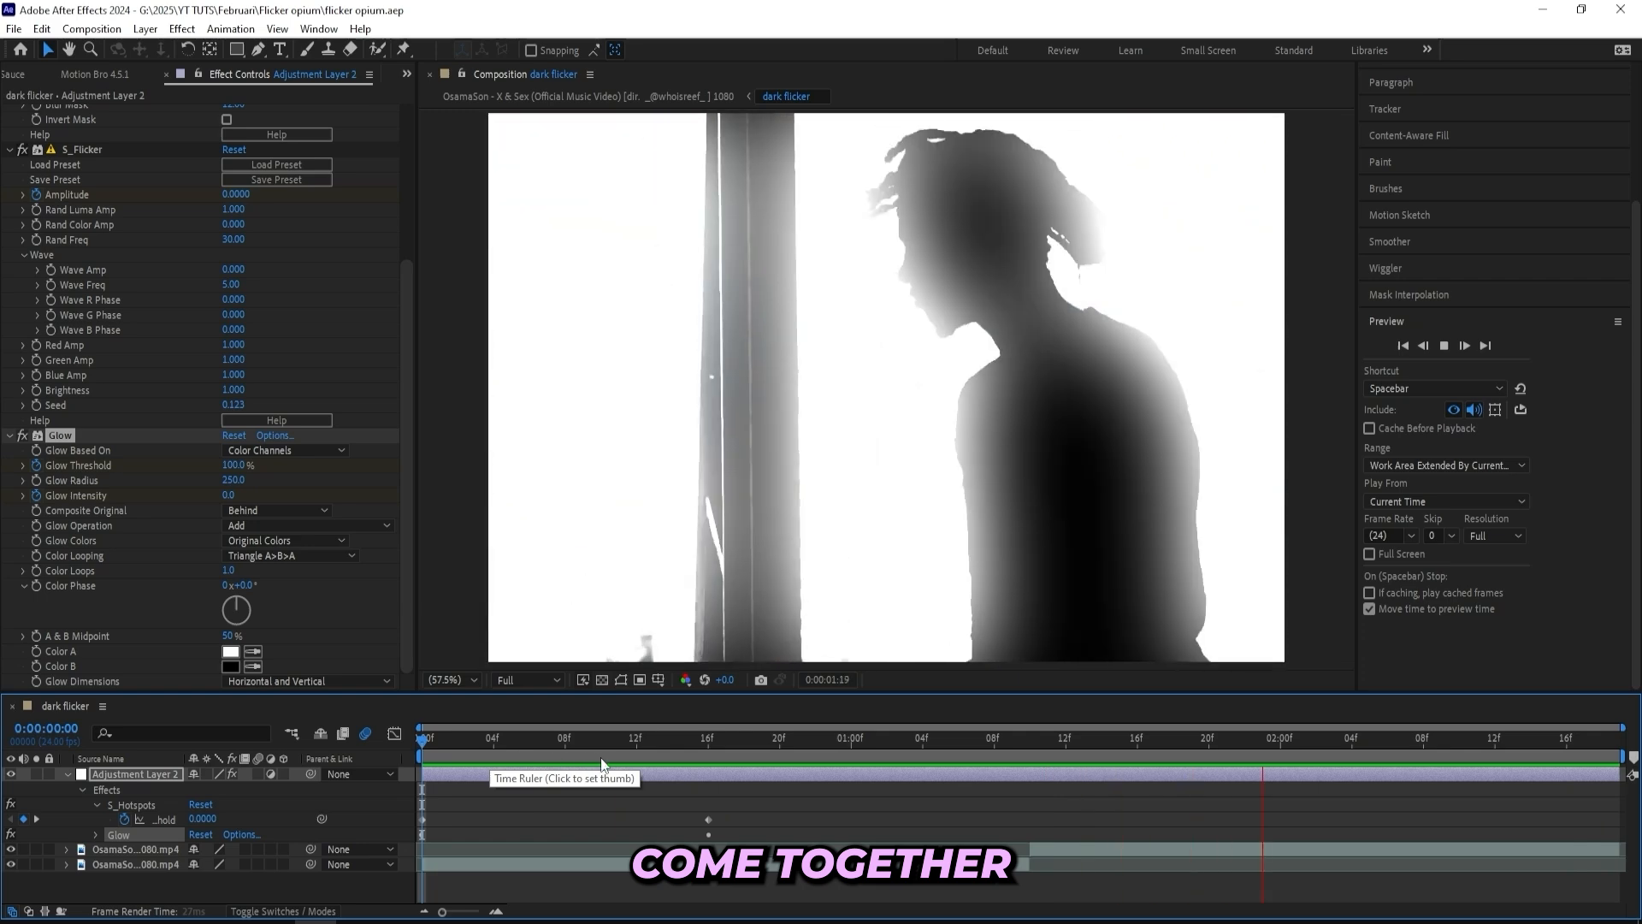
{"action": "left_click_drag", "start_coordinate": [624, 746], "coordinate": [329, 750]}
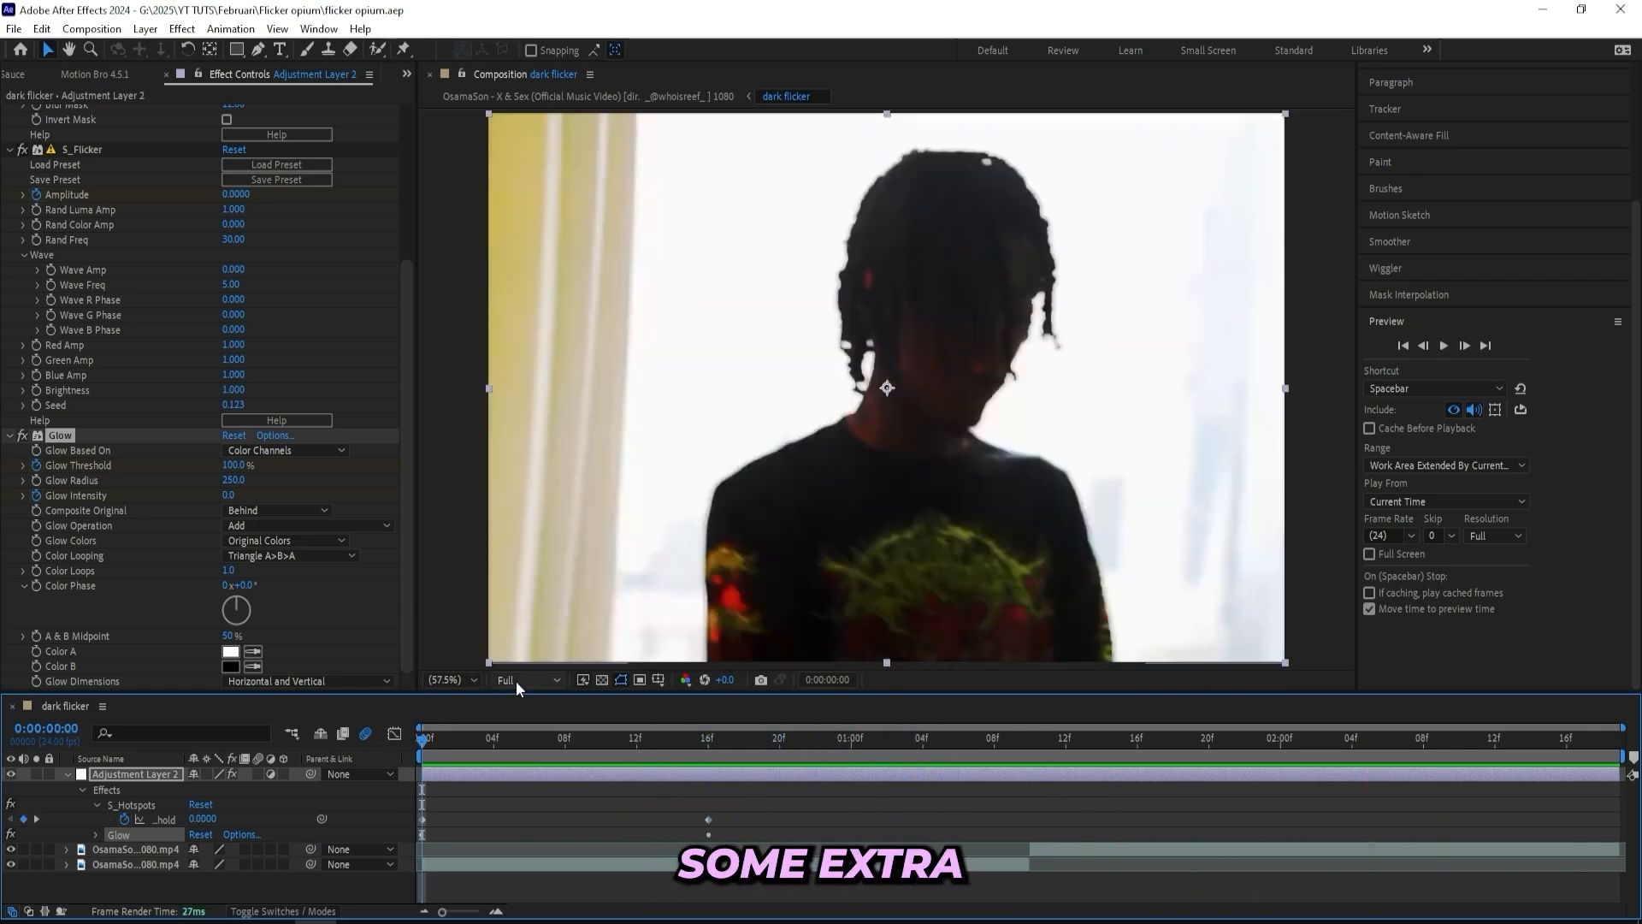
Find the Sapphire S_DistortChroma effect and apply it to the adjustment layer below Glow.
{"action": "scroll", "coordinate": [1414, 228], "scroll_direction": "up", "scroll_amount": 3}
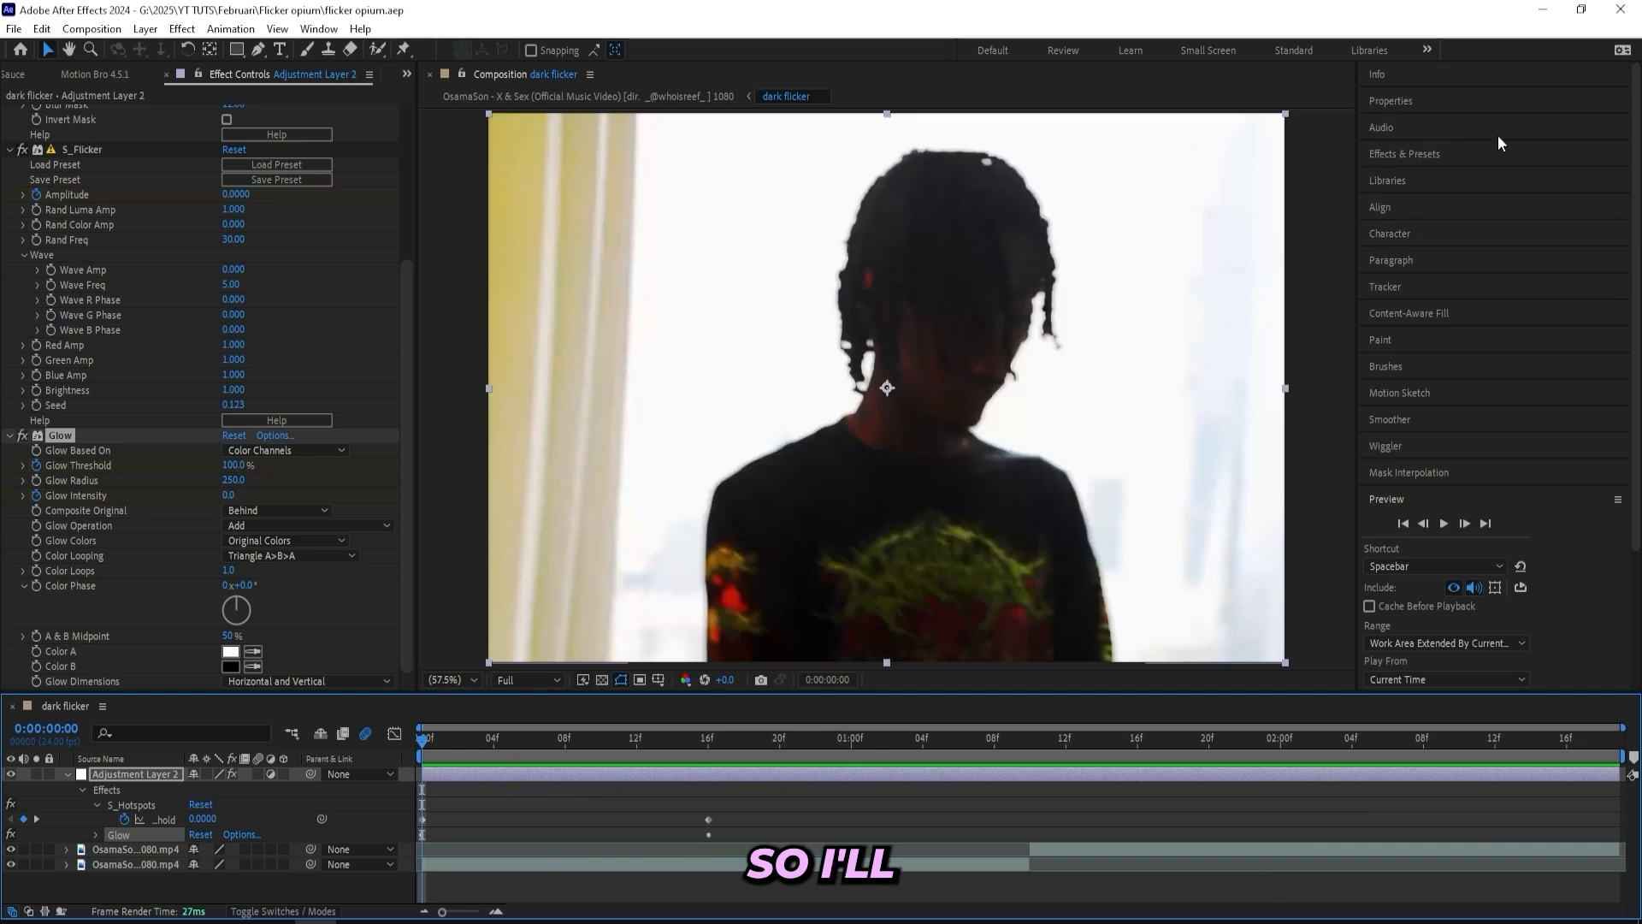
{"action": "left_click", "coordinate": [1454, 154]}
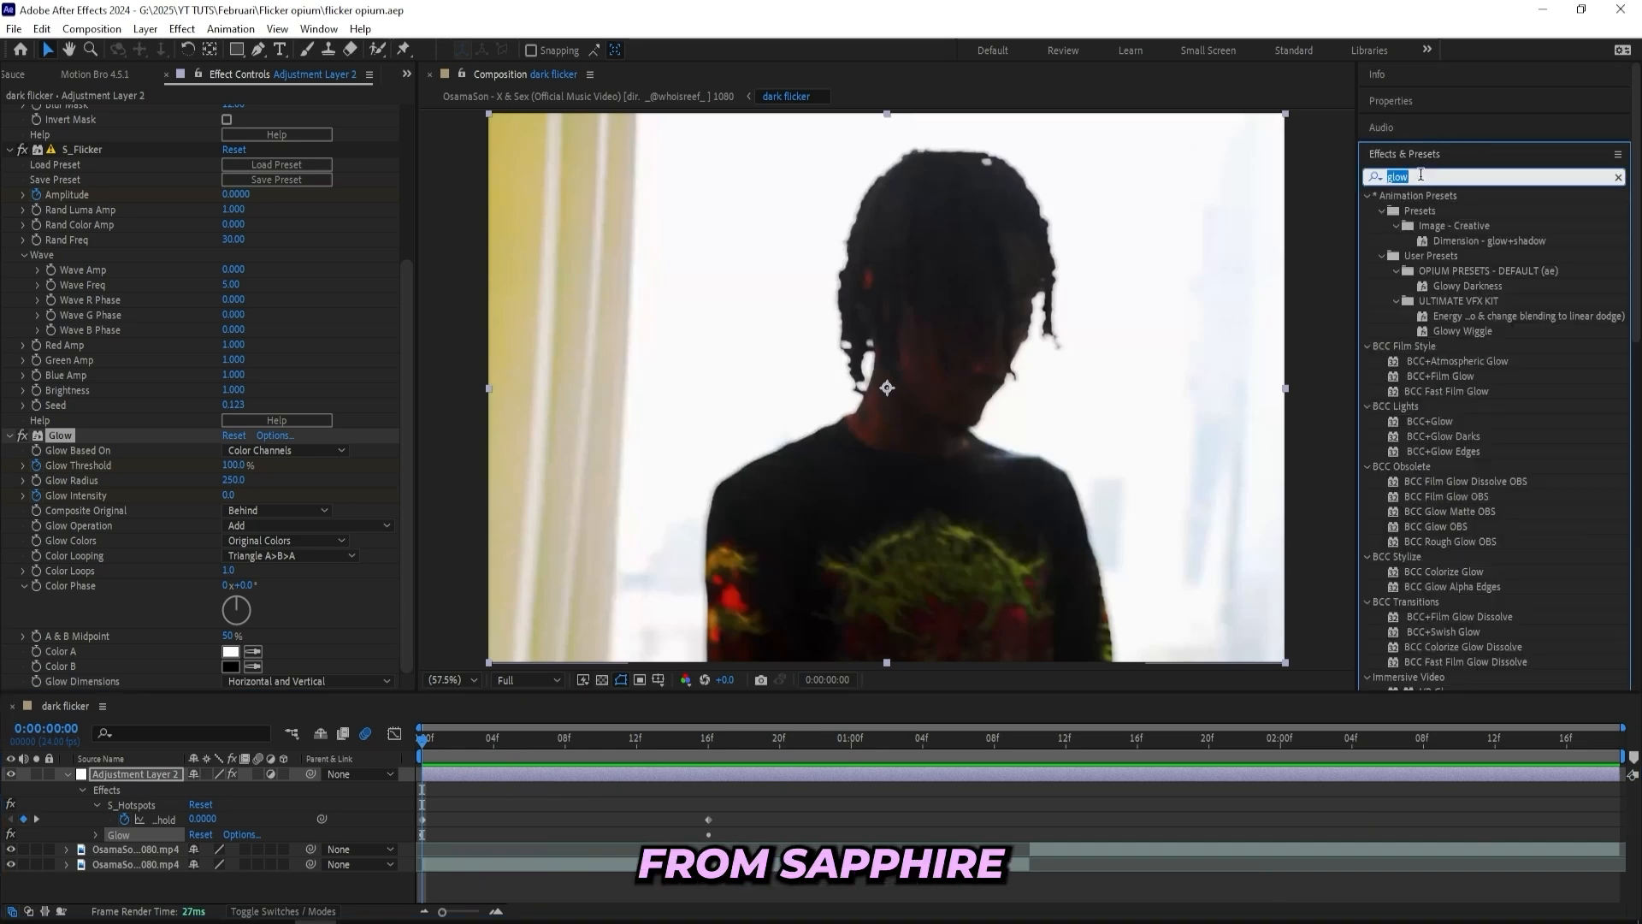
{"action": "left_click", "coordinate": [1422, 175]}
{"action": "type", "text": "d"}
{"action": "type", "text": "istort"}
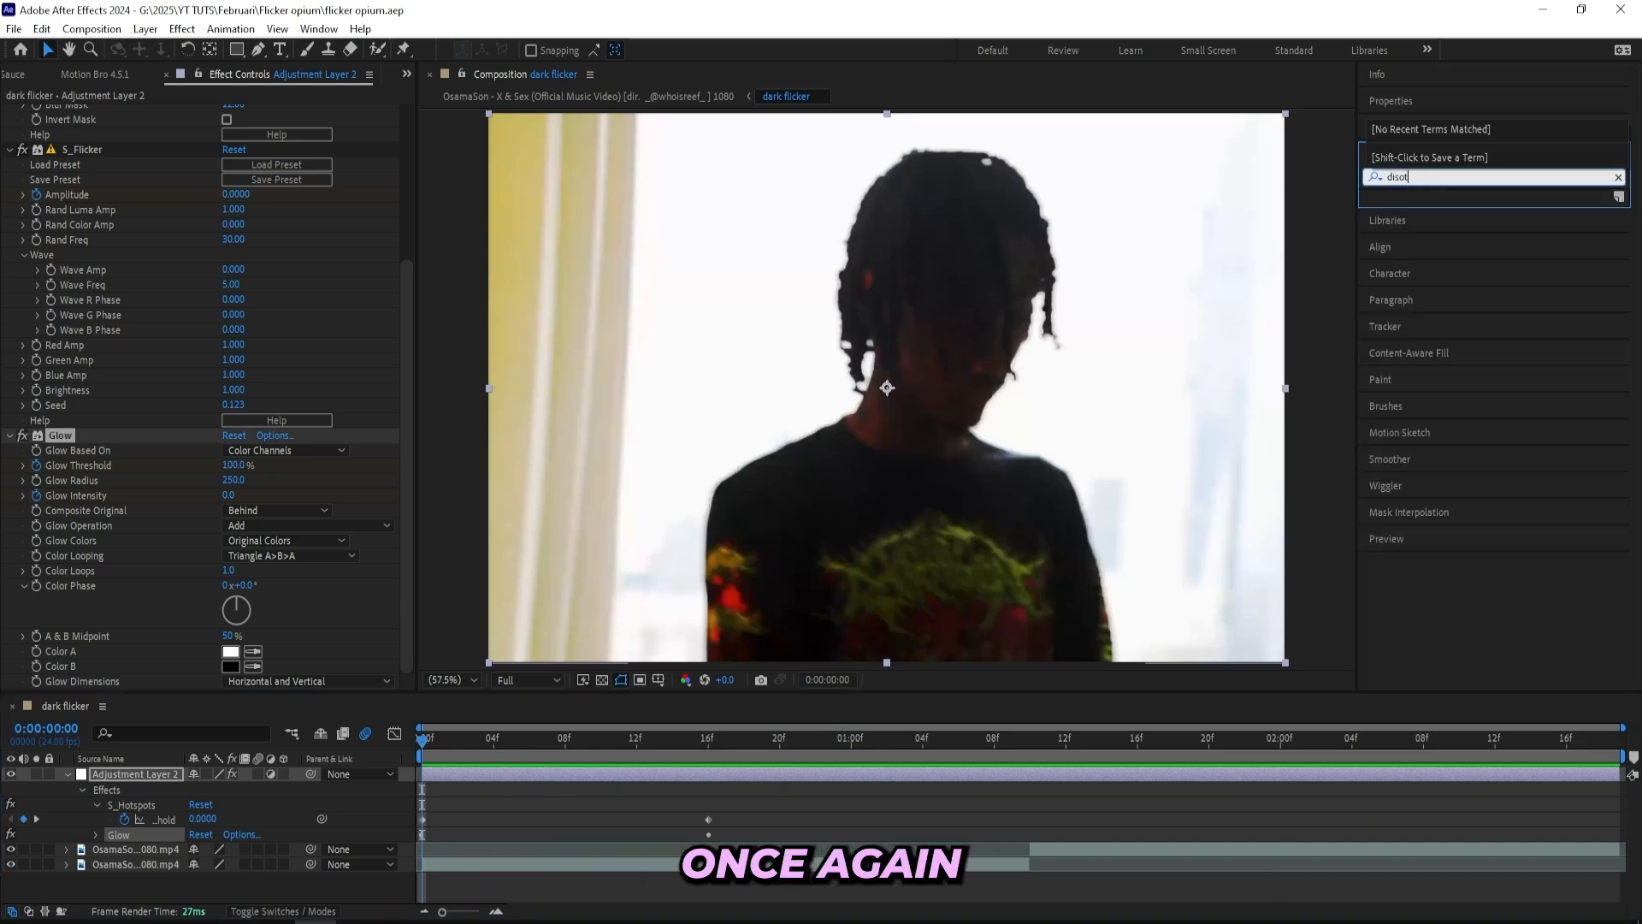
{"action": "type", "text": "ch"}
{"action": "left_click_drag", "start_coordinate": [1457, 210], "coordinate": [240, 430]}
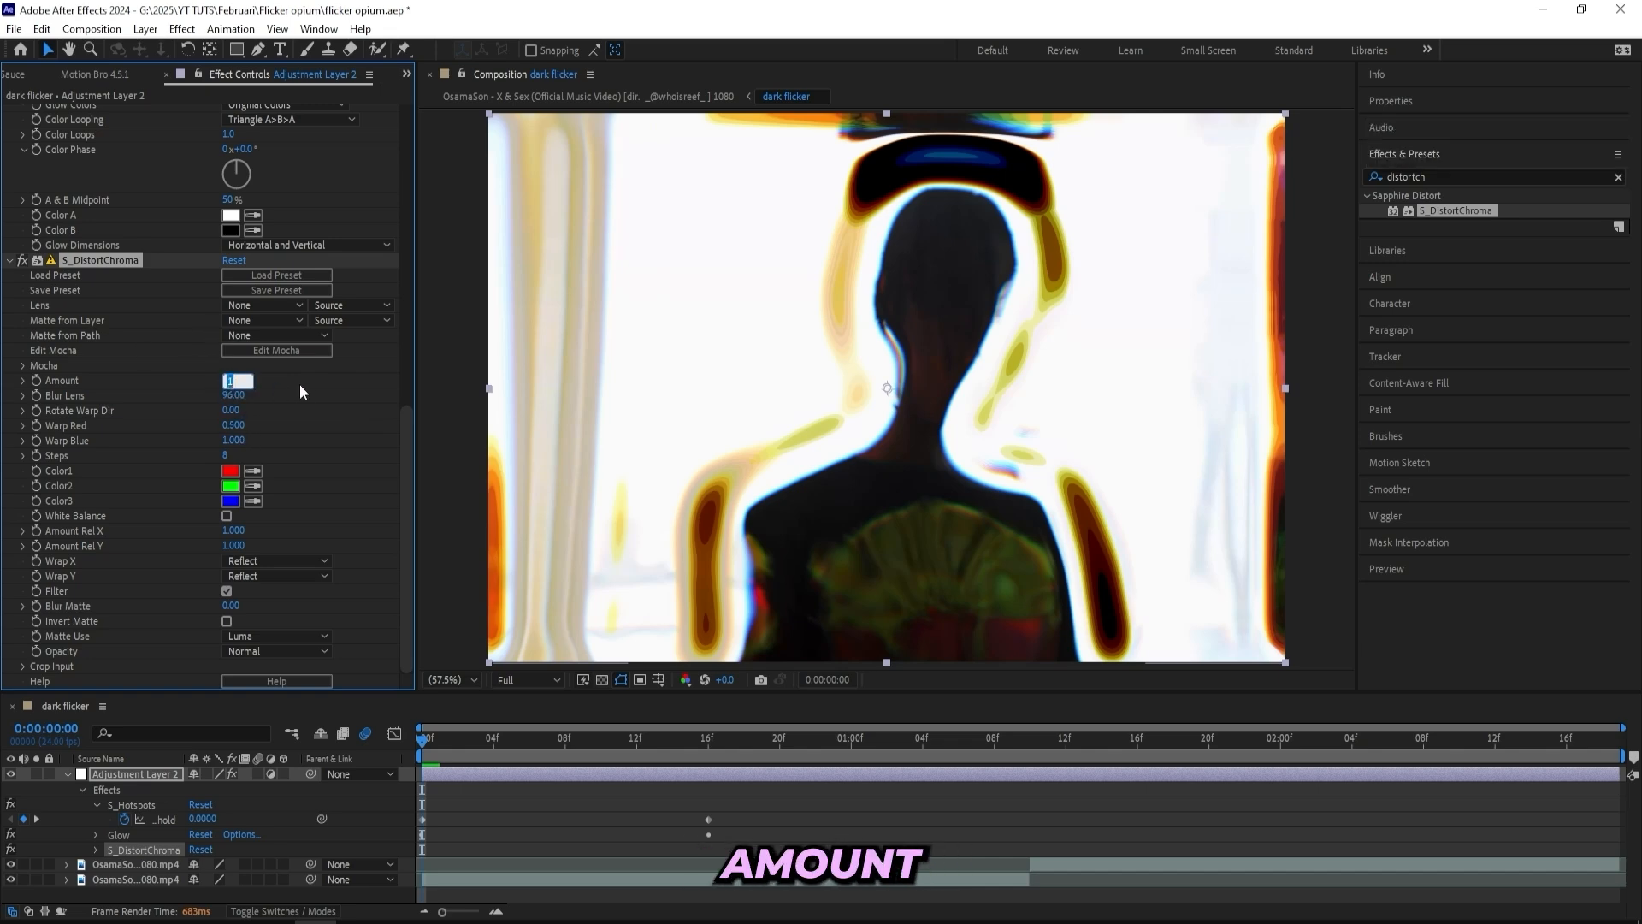
Keyframe the S_DistortChroma Amount at 0 at the composition start and set its Blur Lens to 600.
{"action": "type", "text": "0"}
{"action": "key", "text": "Return"}
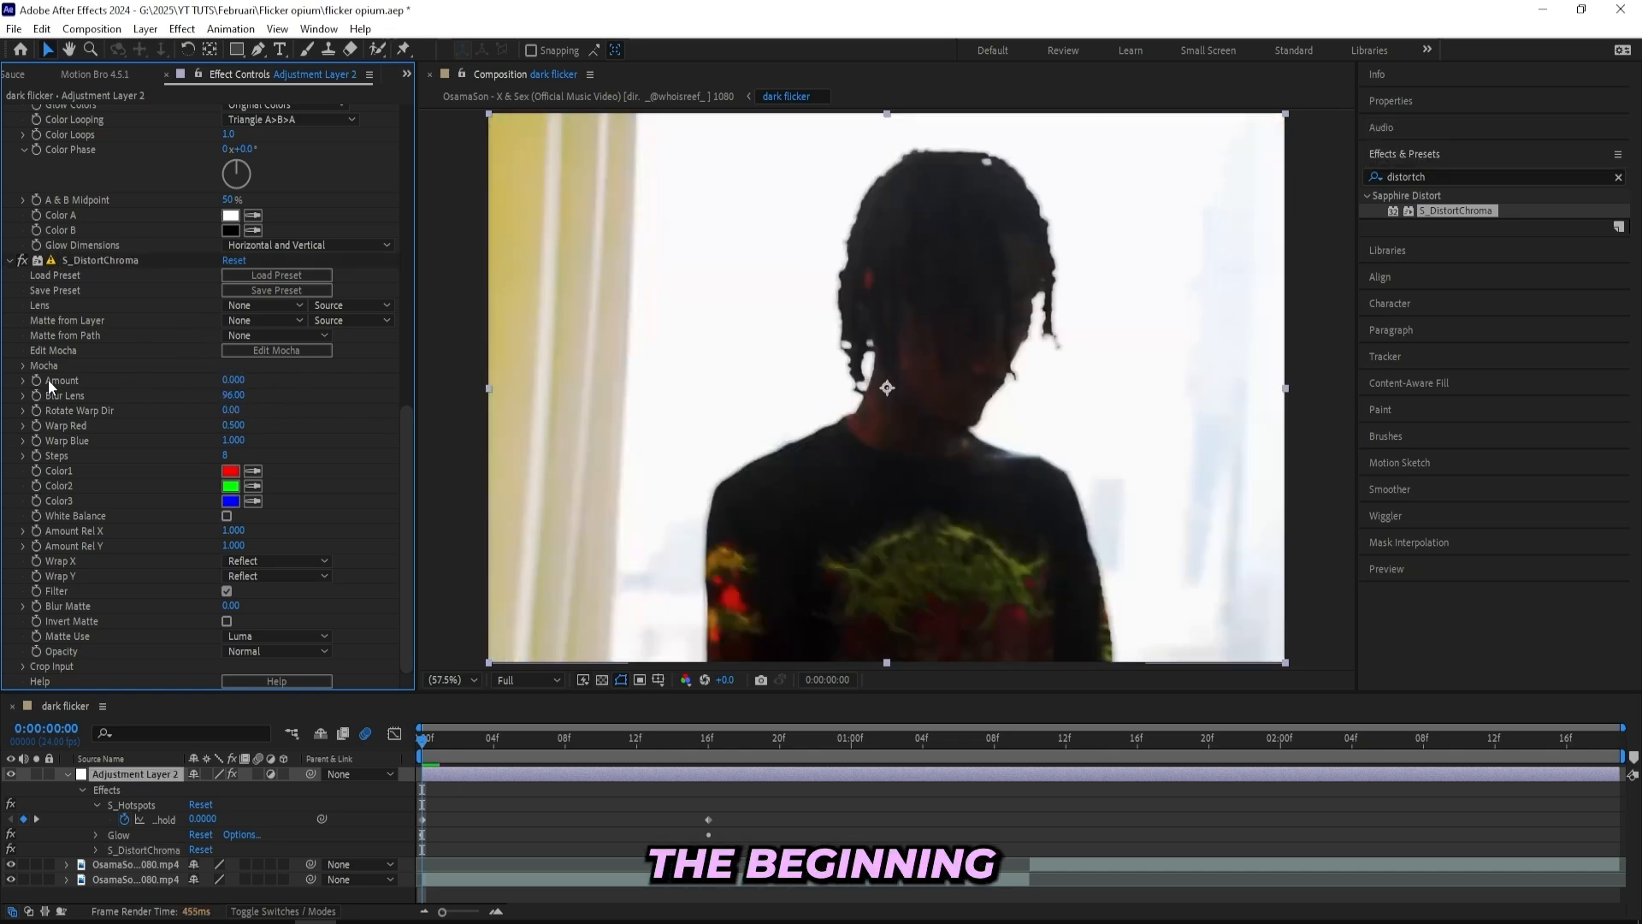
{"action": "left_click", "coordinate": [37, 380]}
{"action": "left_click", "coordinate": [234, 395]}
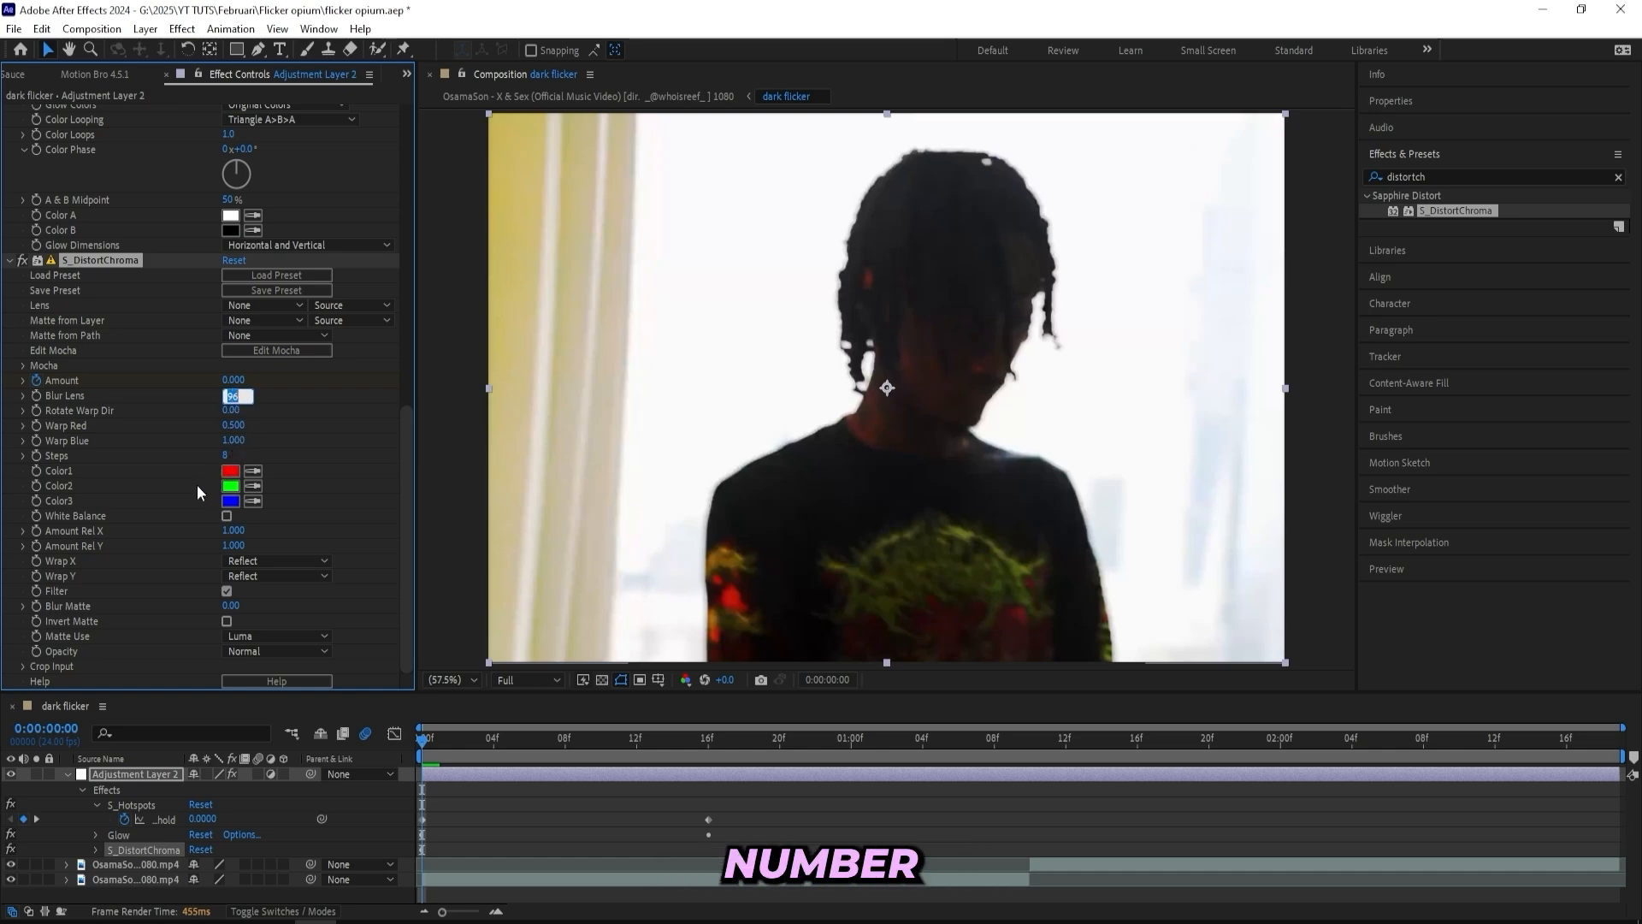
{"action": "type", "text": "60"}
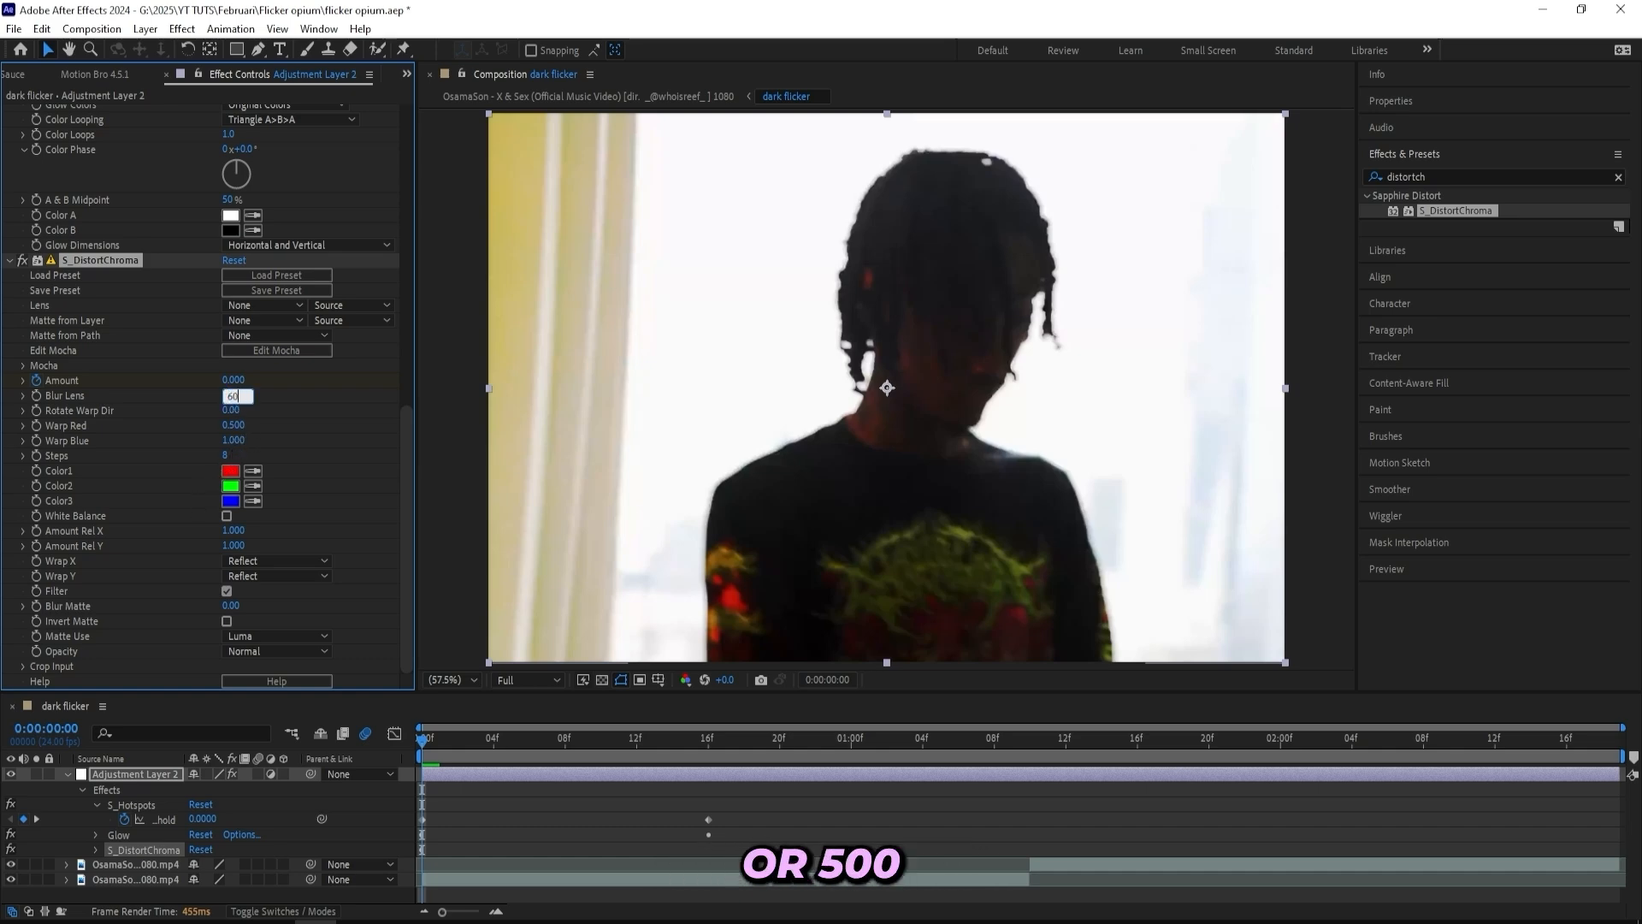
{"action": "type", "text": "0"}
{"action": "left_click", "coordinate": [341, 440]}
Keyframe the S_DistortChroma Amount at frame 16, trying 0.25 first and settling on 0.15.
{"action": "left_click_drag", "start_coordinate": [427, 750], "coordinate": [706, 761]}
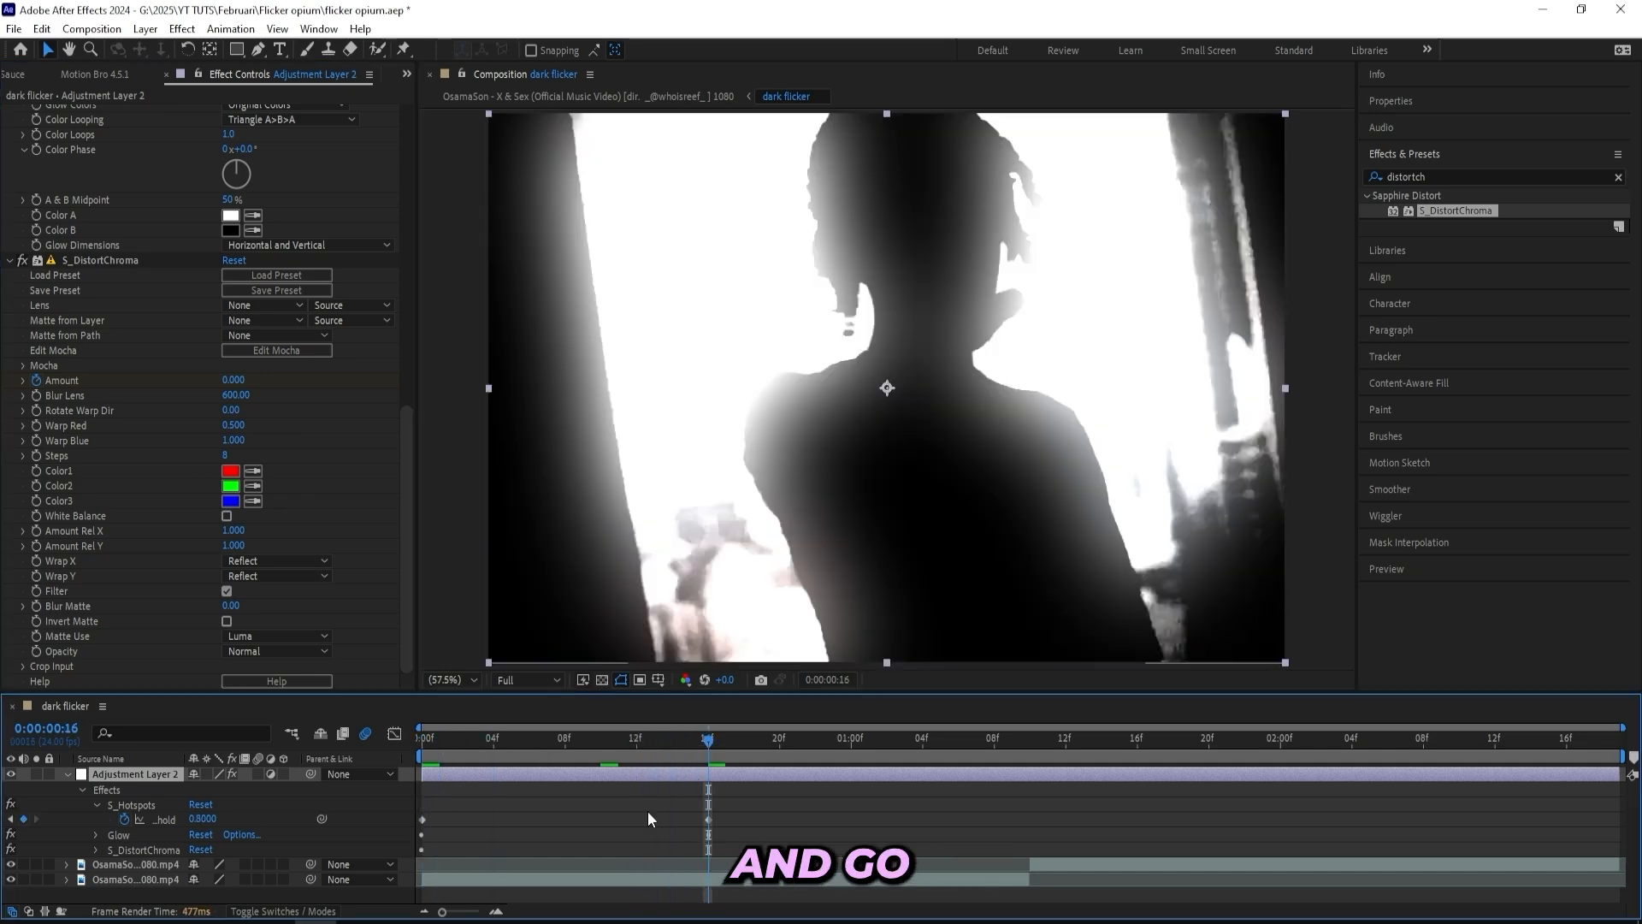
{"action": "left_click", "coordinate": [236, 381]}
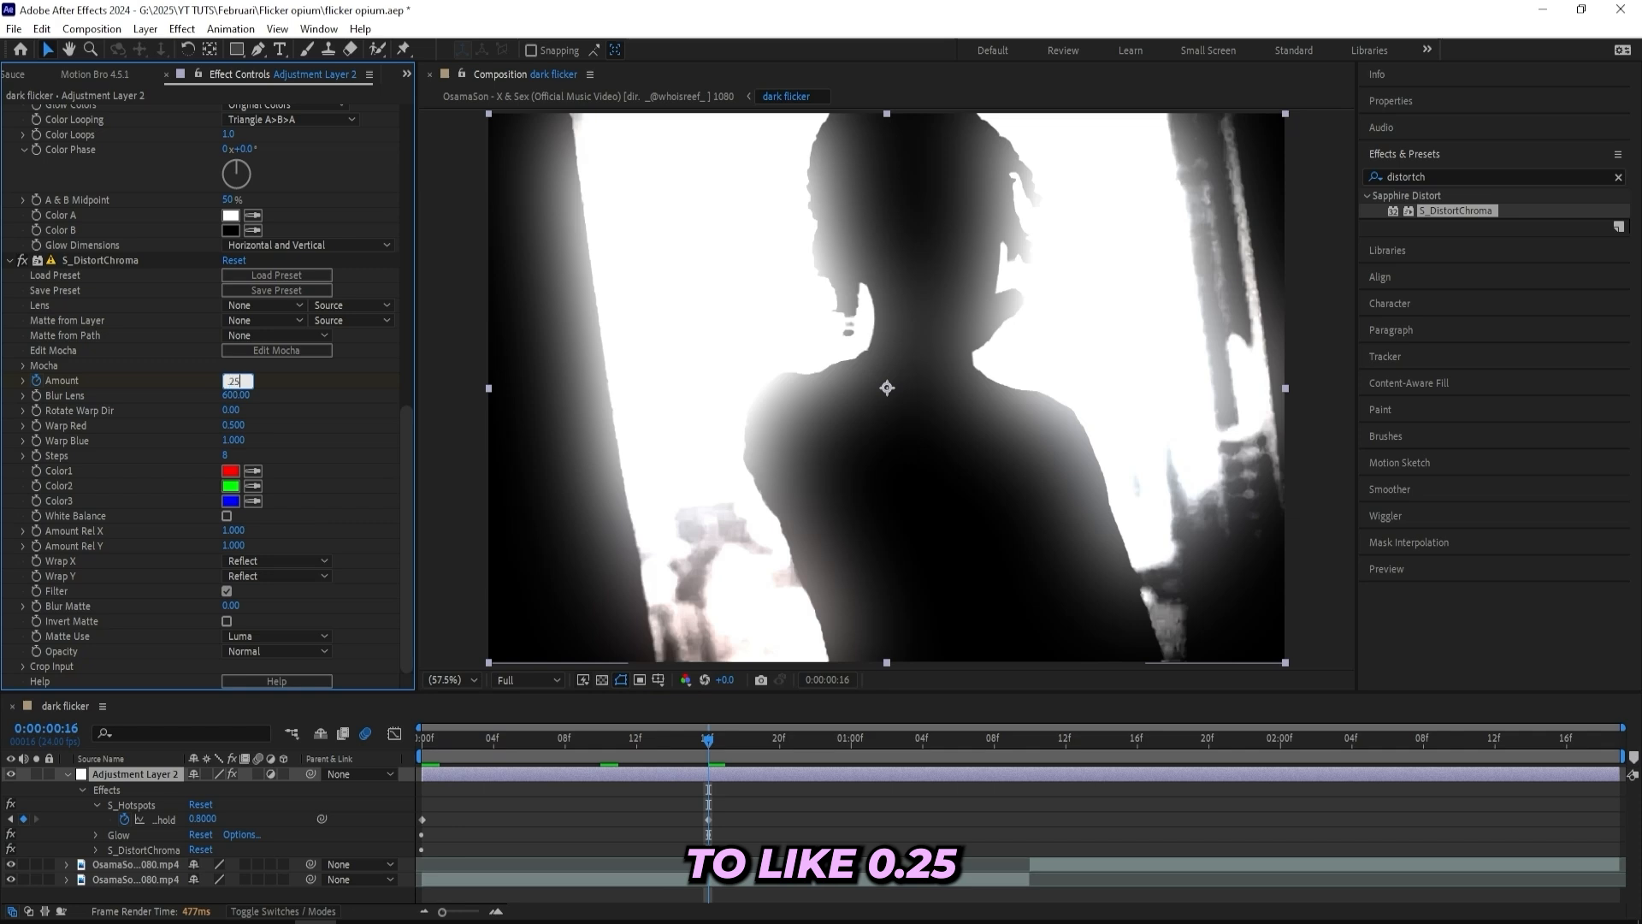
{"action": "key", "text": "Return"}
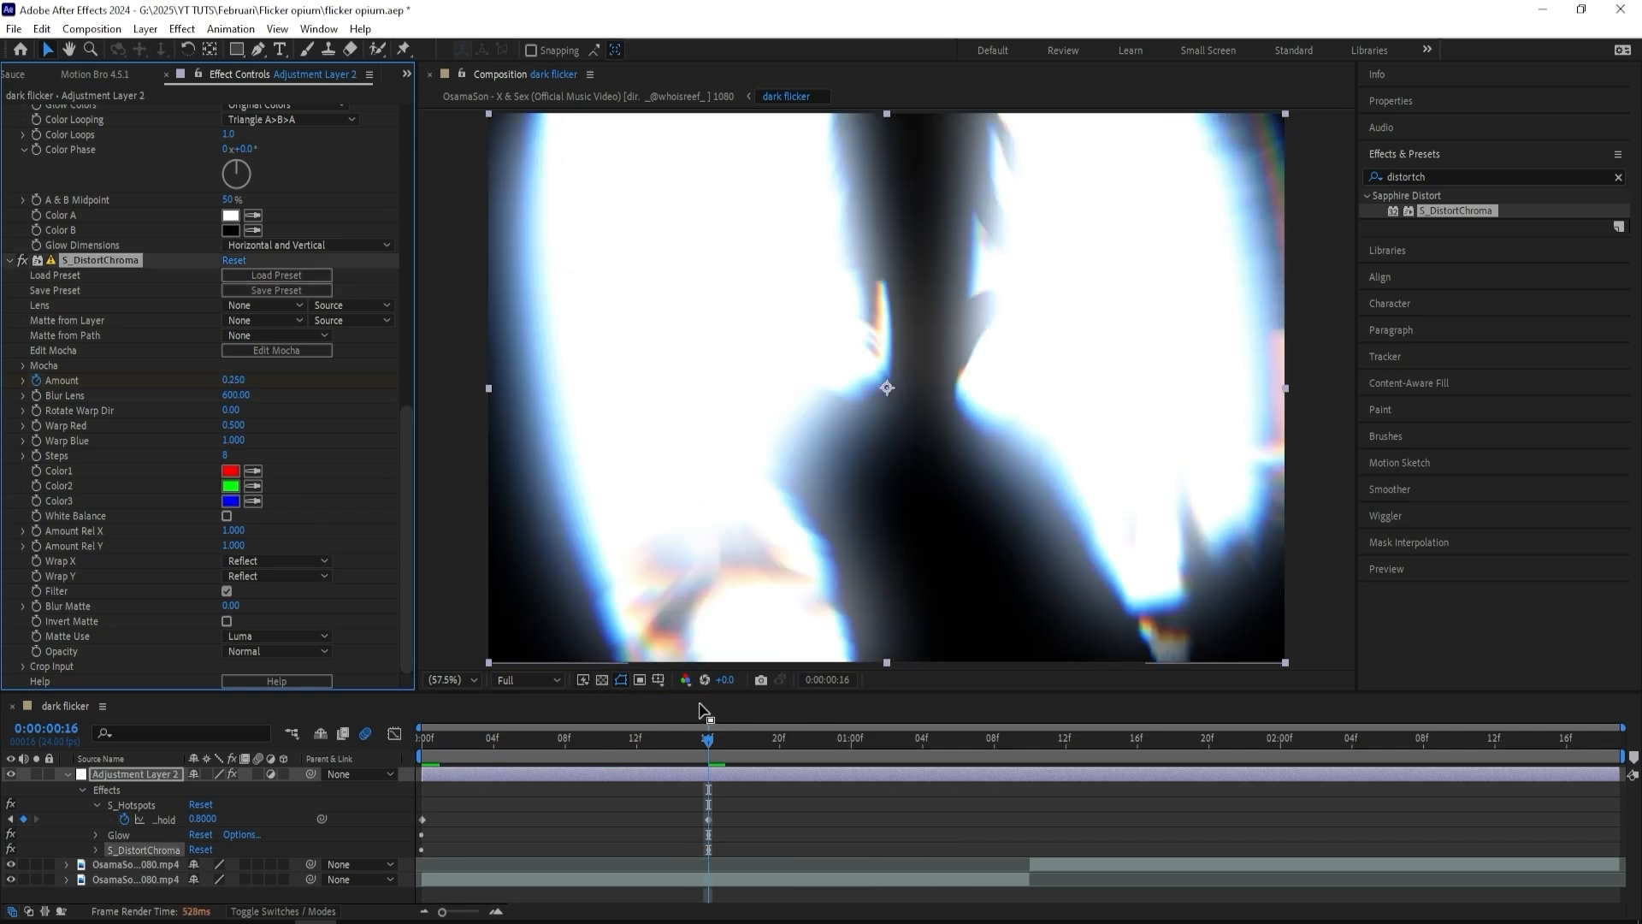
{"action": "left_click", "coordinate": [236, 380]}
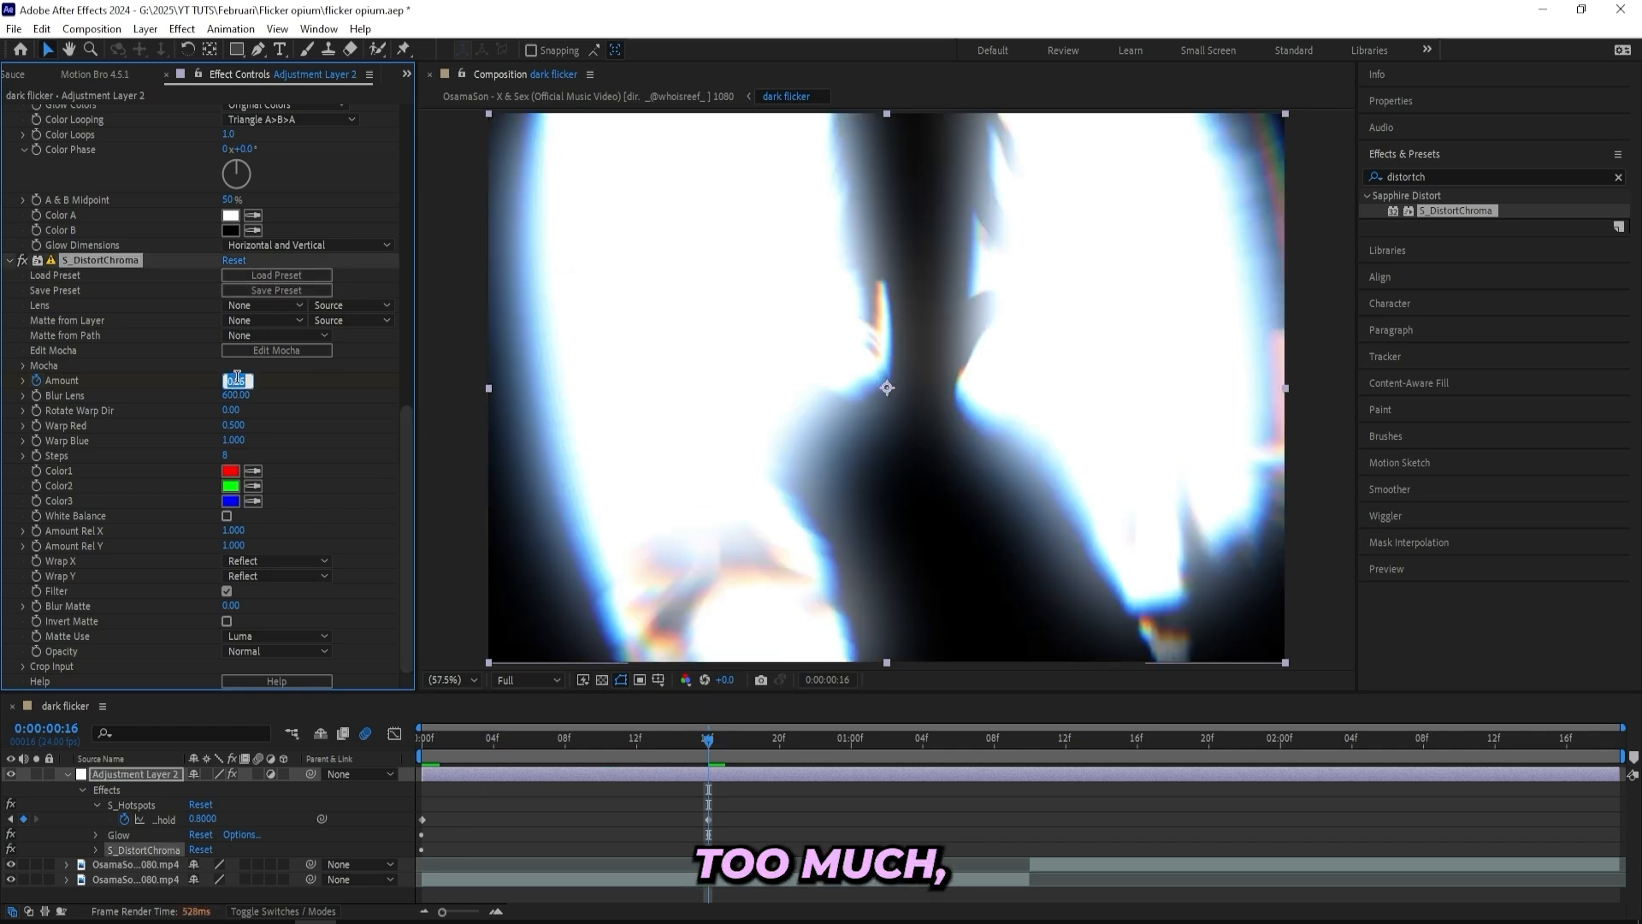
{"action": "type", "text": ".150"}
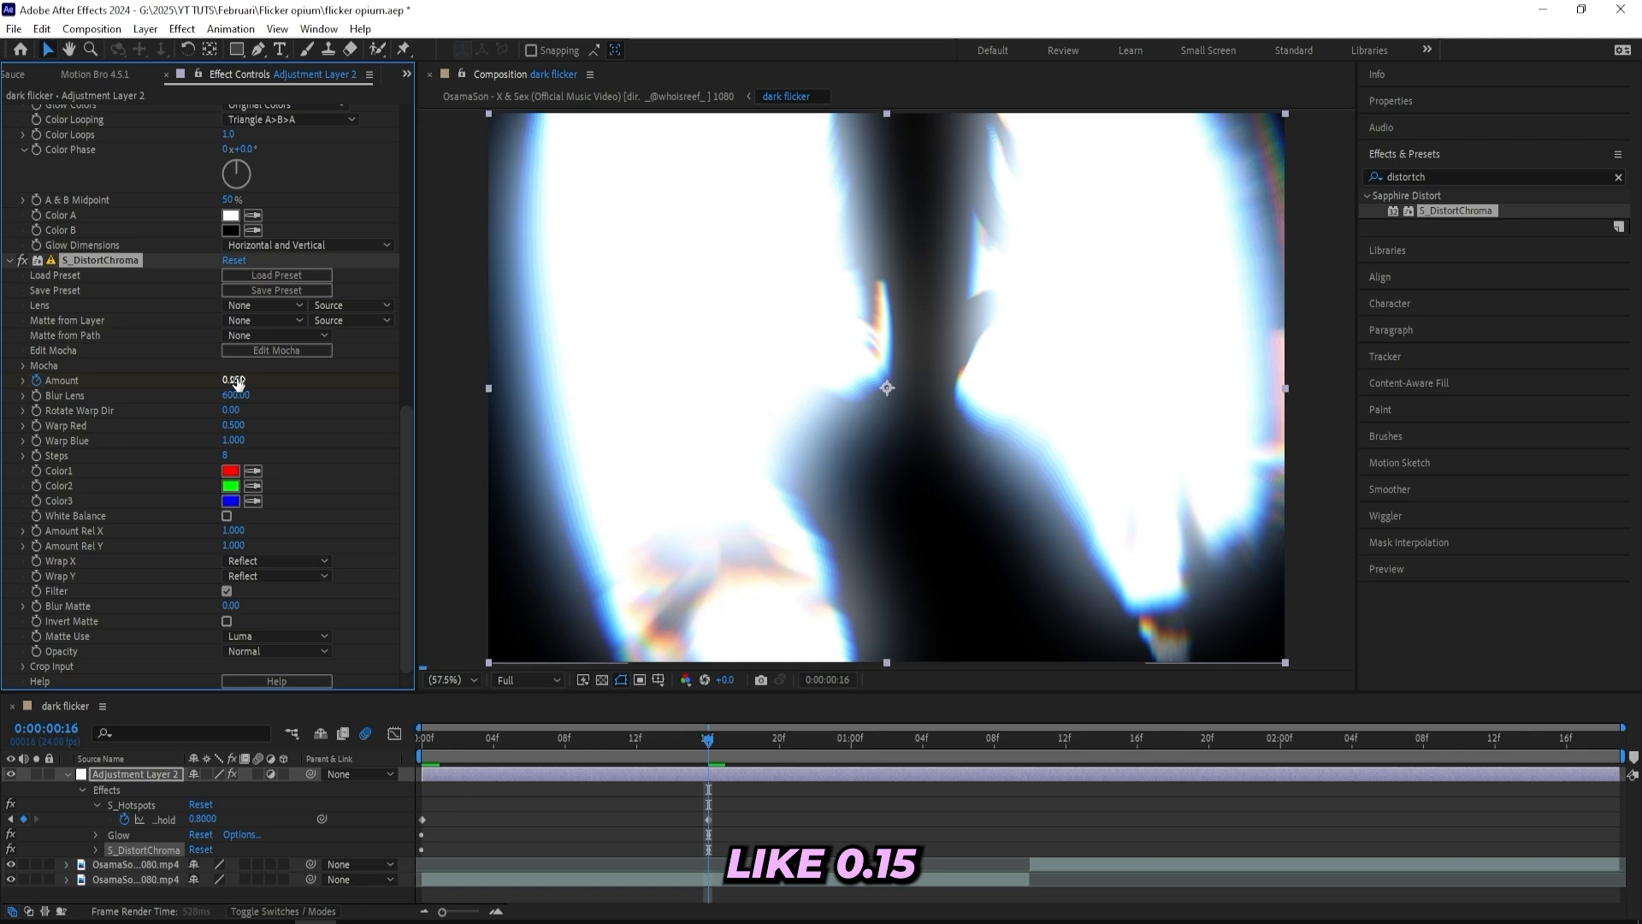
{"action": "type", "text": "5"}
{"action": "key", "text": "Return"}
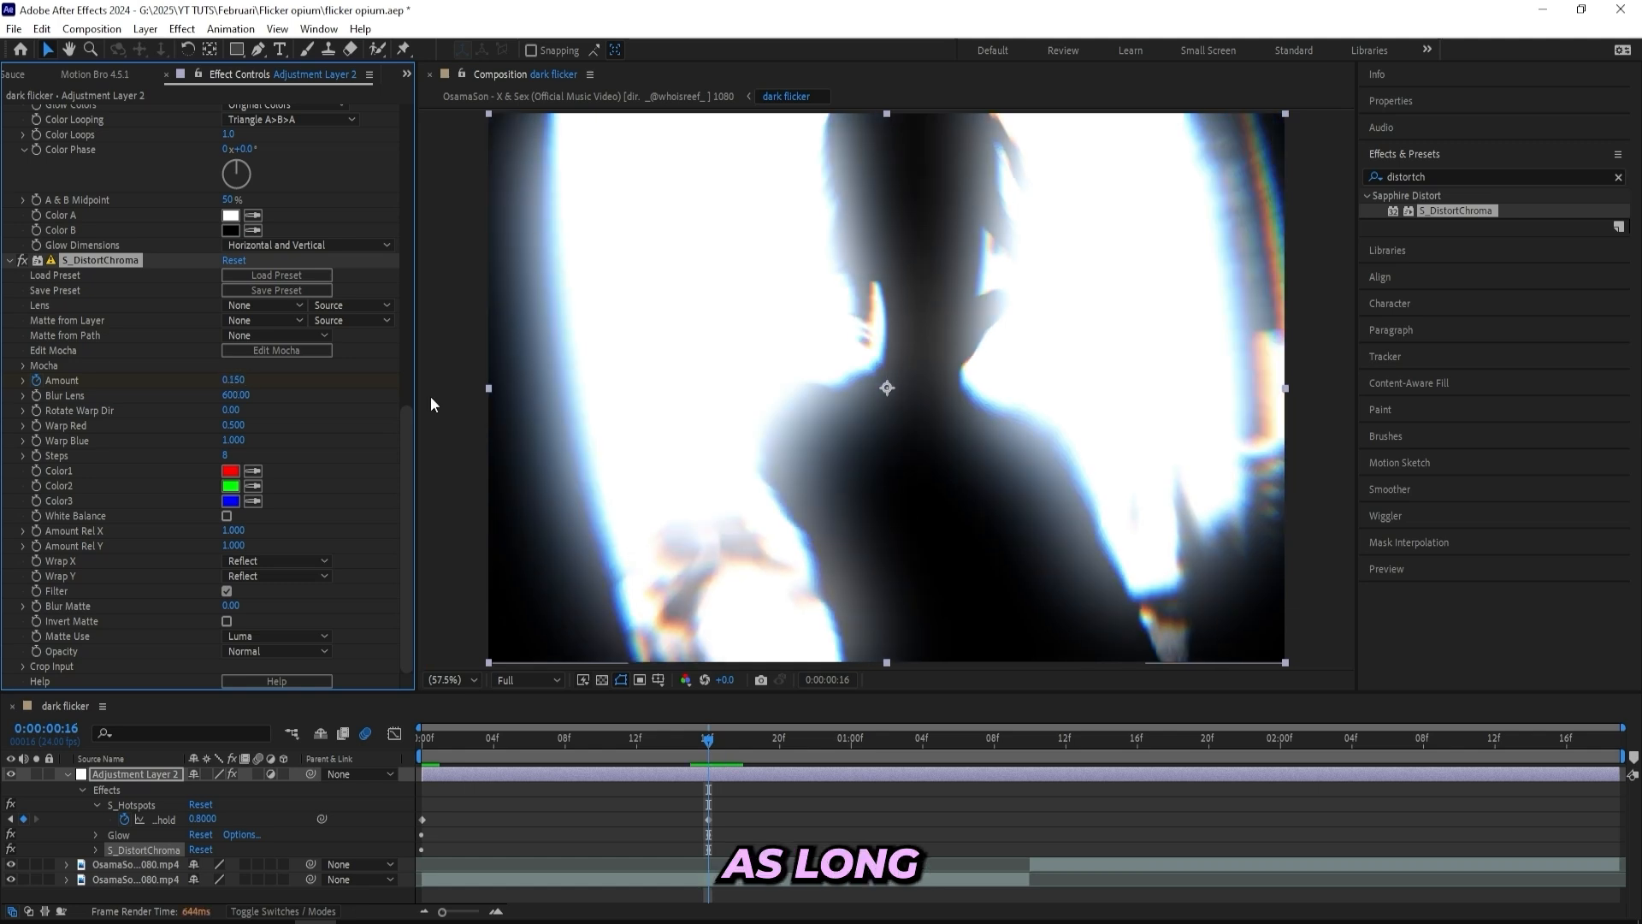
Scrub through the distortion, try an S_DistortChroma Amount of 0.1 at frame 16, and undo that change.
{"action": "left_click_drag", "start_coordinate": [724, 743], "coordinate": [964, 746]}
{"action": "key", "text": "j"}
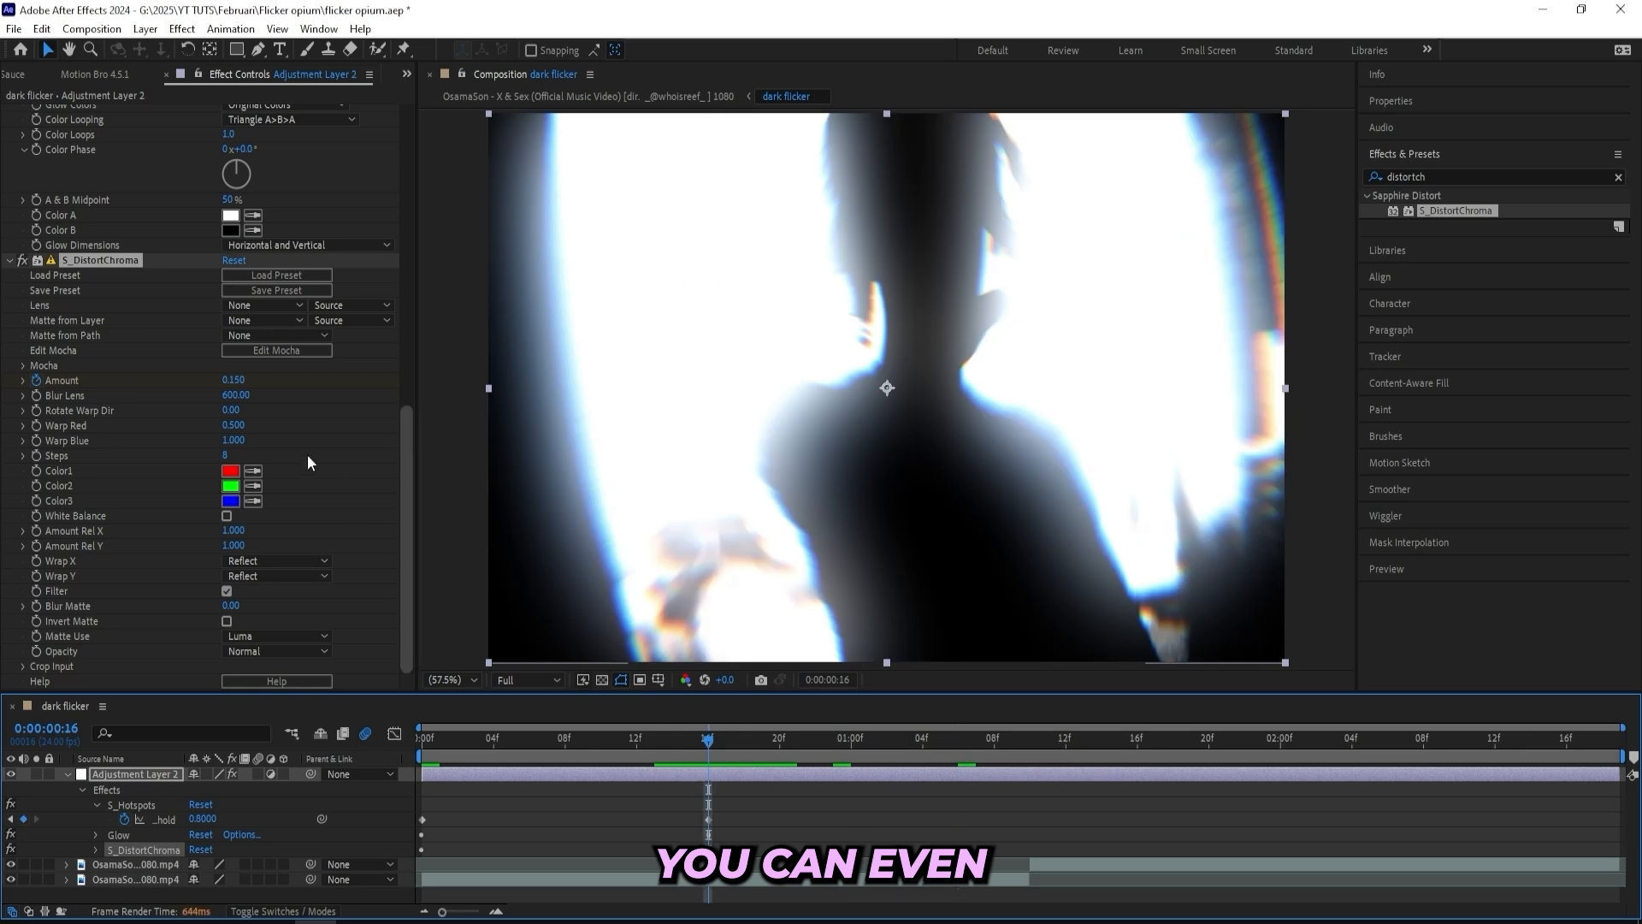
{"action": "left_click", "coordinate": [234, 381]}
{"action": "type", "text": ".1"}
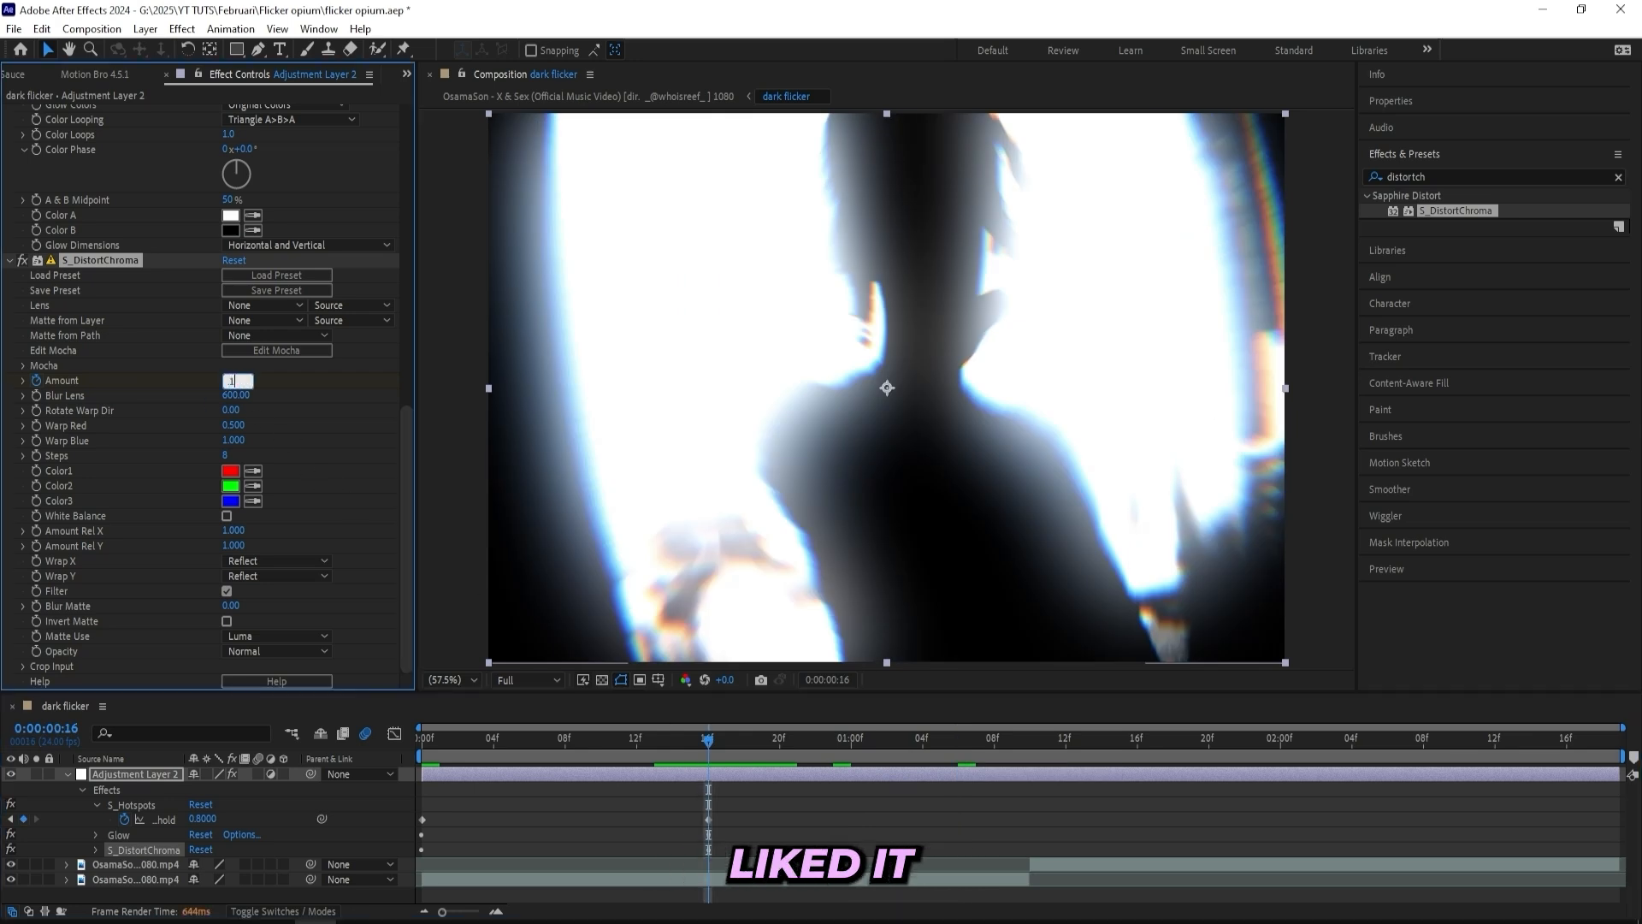
{"action": "key", "text": "Return"}
{"action": "key", "text": "ctrl+z"}
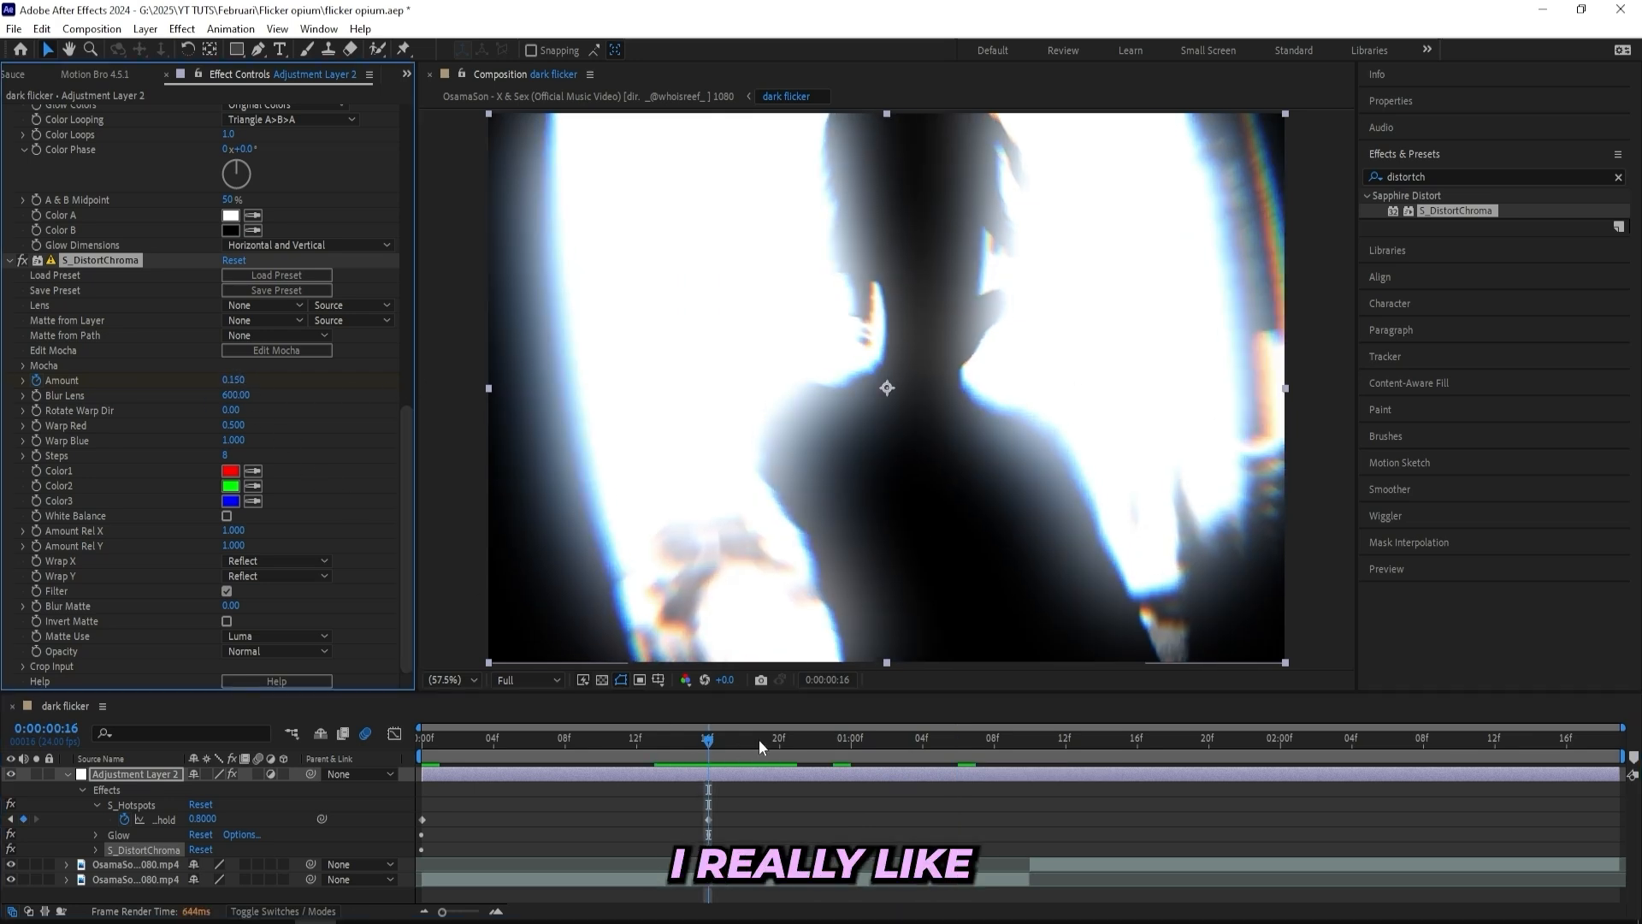
Find the Add Grain effect, apply it to the adjustment layer below S_DistortChroma, and set its Viewing Mode to Final Output.
{"action": "left_click_drag", "start_coordinate": [757, 741], "coordinate": [941, 758]}
{"action": "left_click_drag", "start_coordinate": [810, 752], "coordinate": [529, 756]}
{"action": "double_click", "coordinate": [1440, 176]}
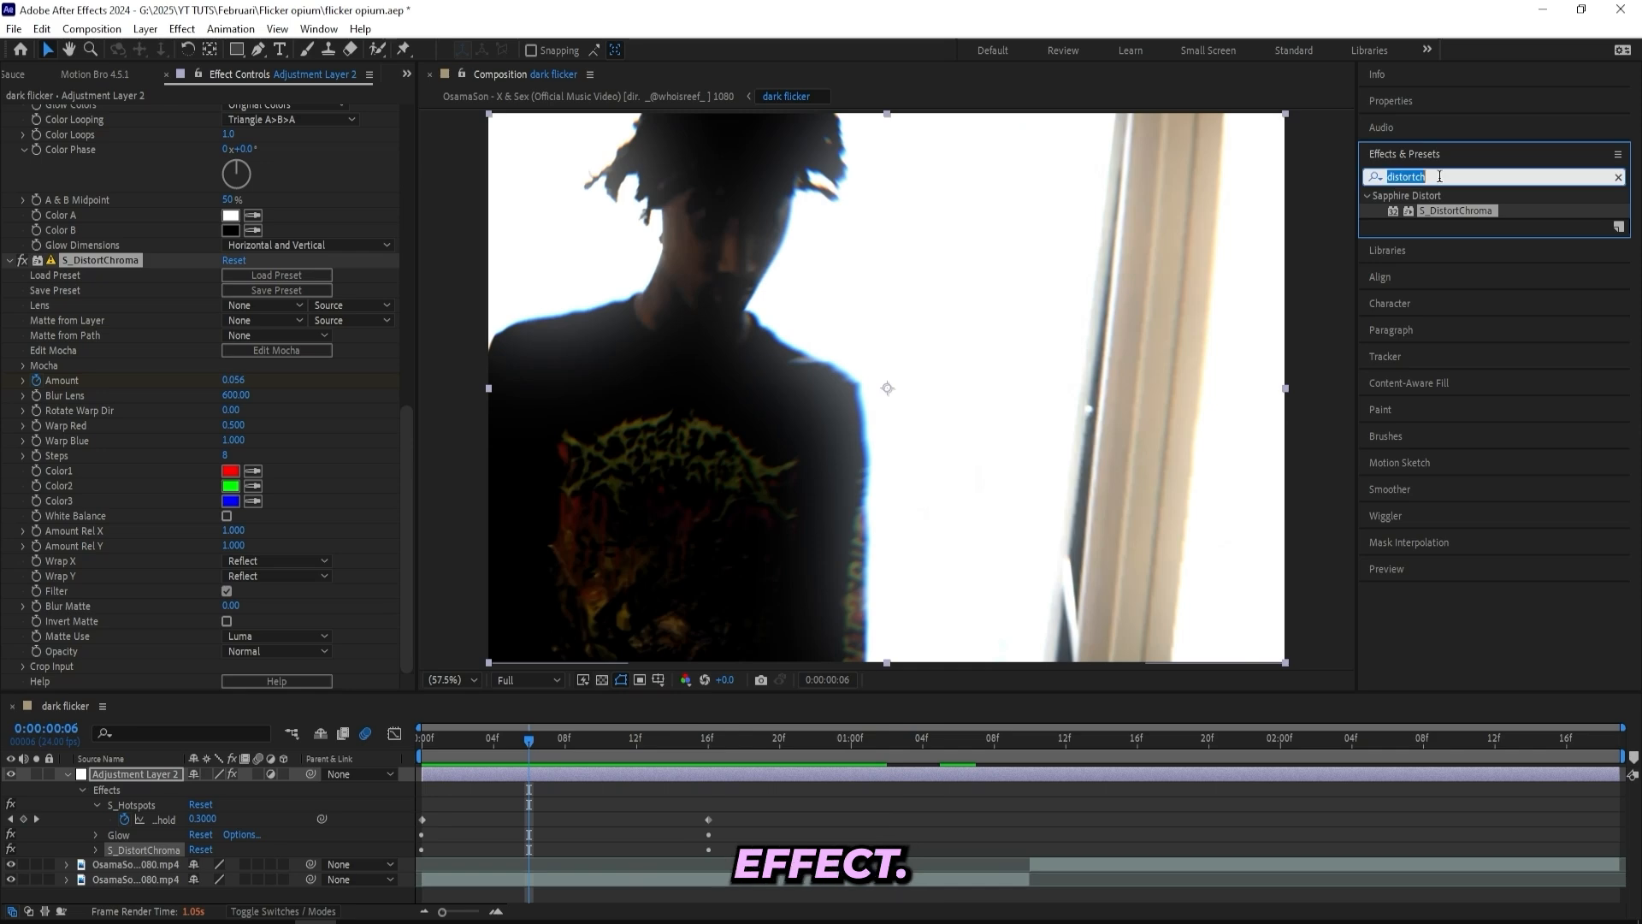
{"action": "type", "text": "add gra"}
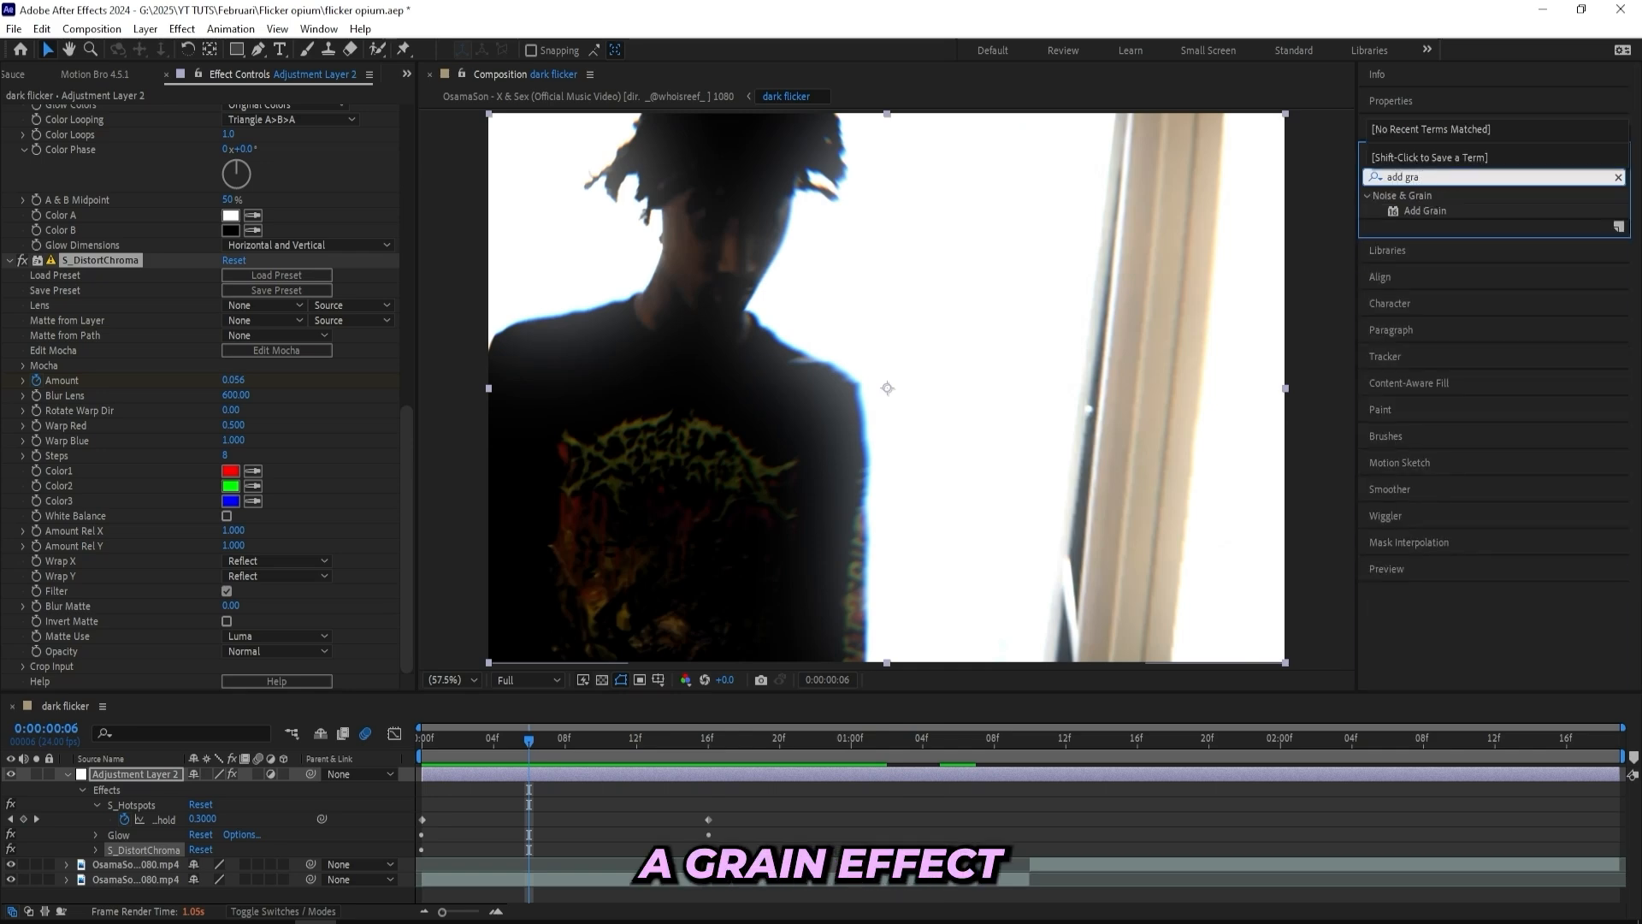
{"action": "left_click_drag", "start_coordinate": [1425, 211], "coordinate": [163, 671]}
{"action": "left_click", "coordinate": [257, 485]}
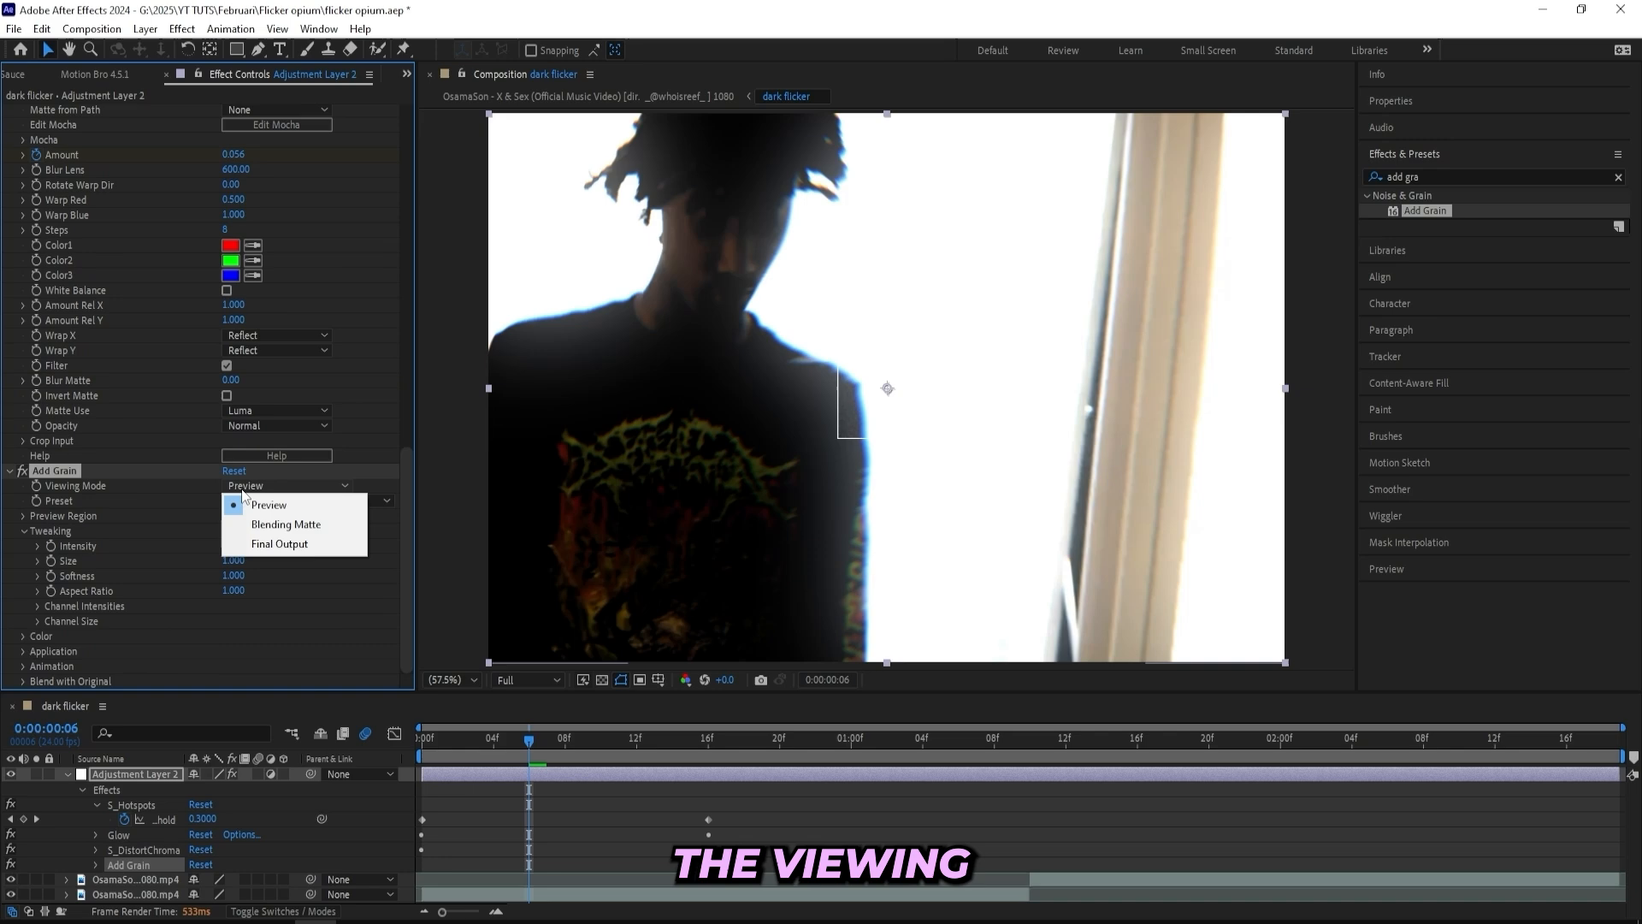
{"action": "left_click", "coordinate": [253, 544]}
Keyframe the Add Grain Intensity at 0 at the composition start.
{"action": "key", "text": "Home"}
{"action": "left_click", "coordinate": [232, 546]}
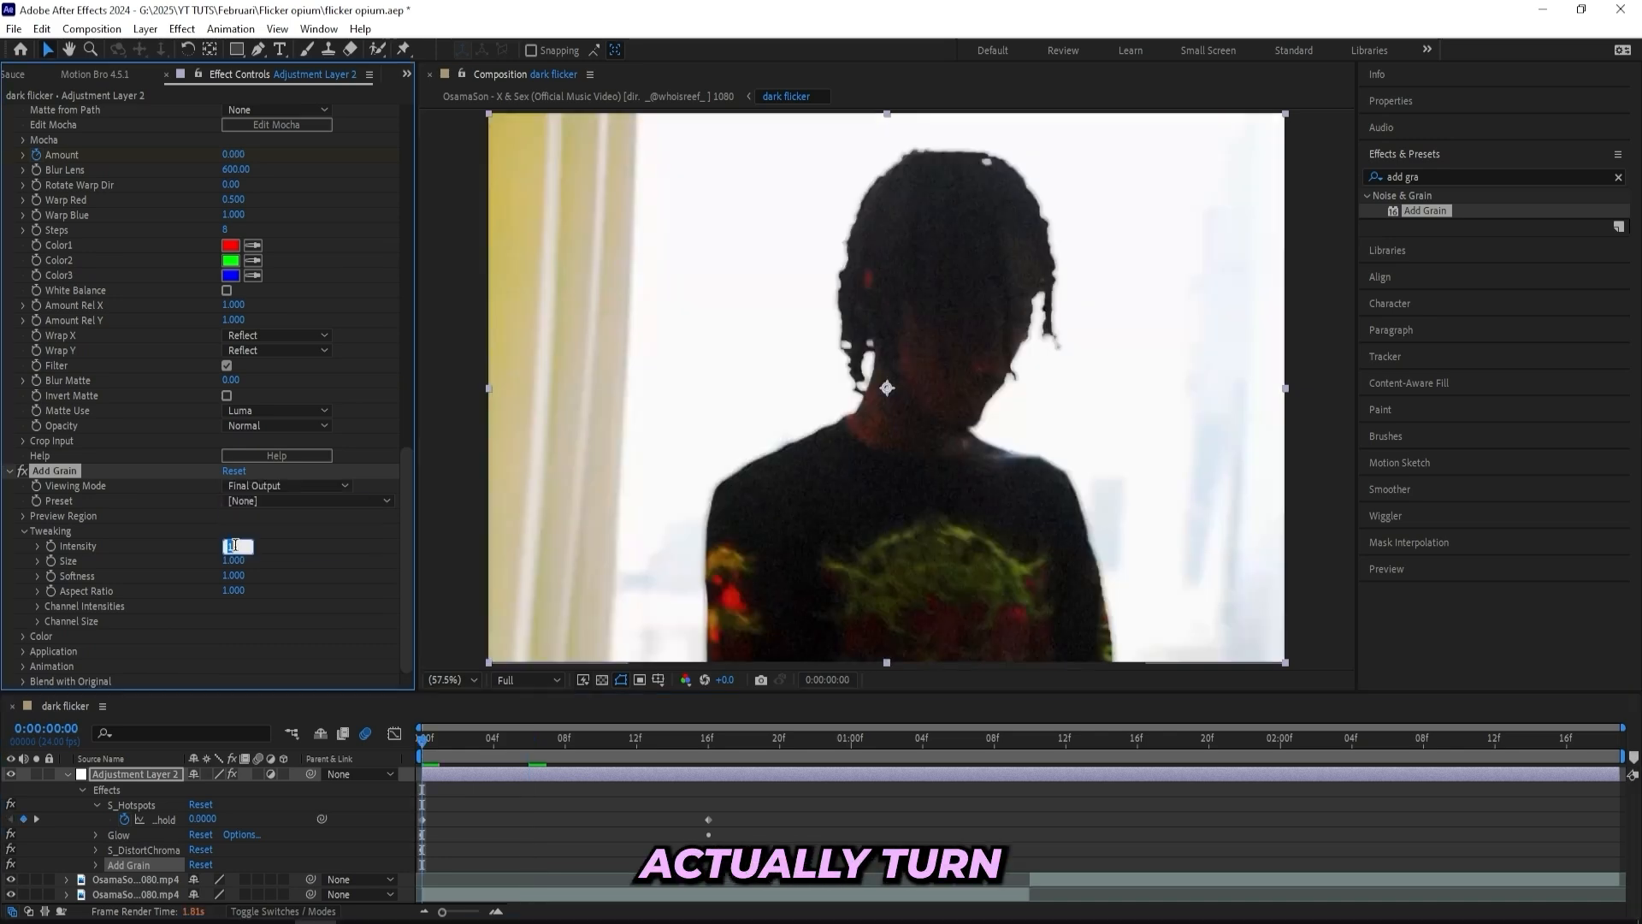
{"action": "key", "text": "Return"}
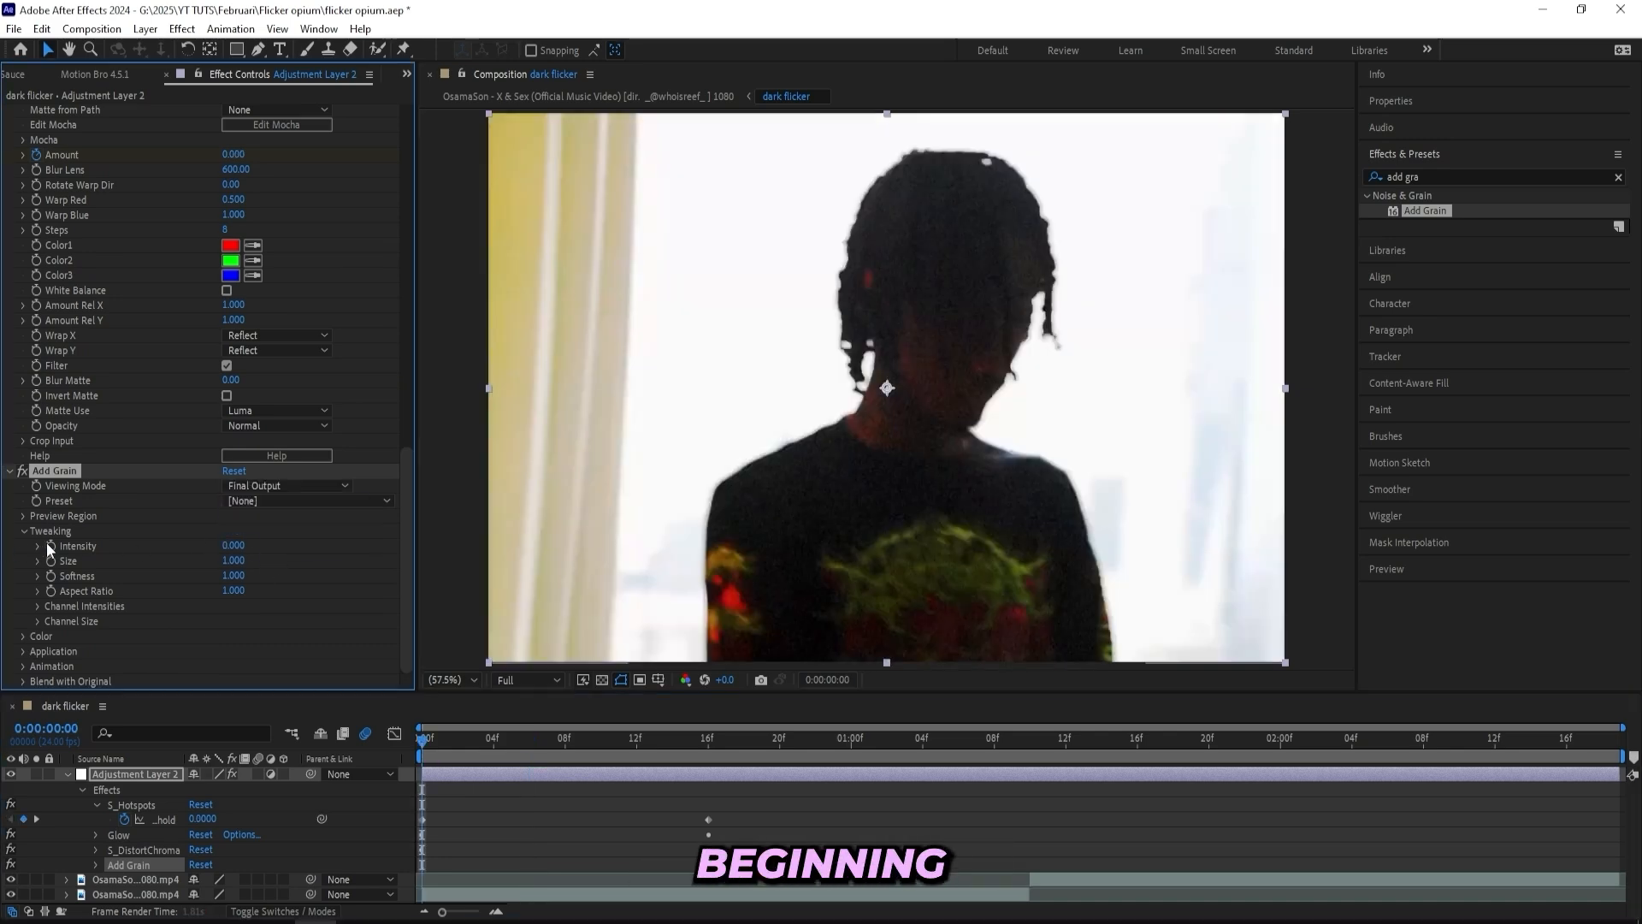
Keyframe the Add Grain Intensity at frame 16, trying 1.7 first and settling on 1.2.
{"action": "left_click_drag", "start_coordinate": [459, 742], "coordinate": [717, 752]}
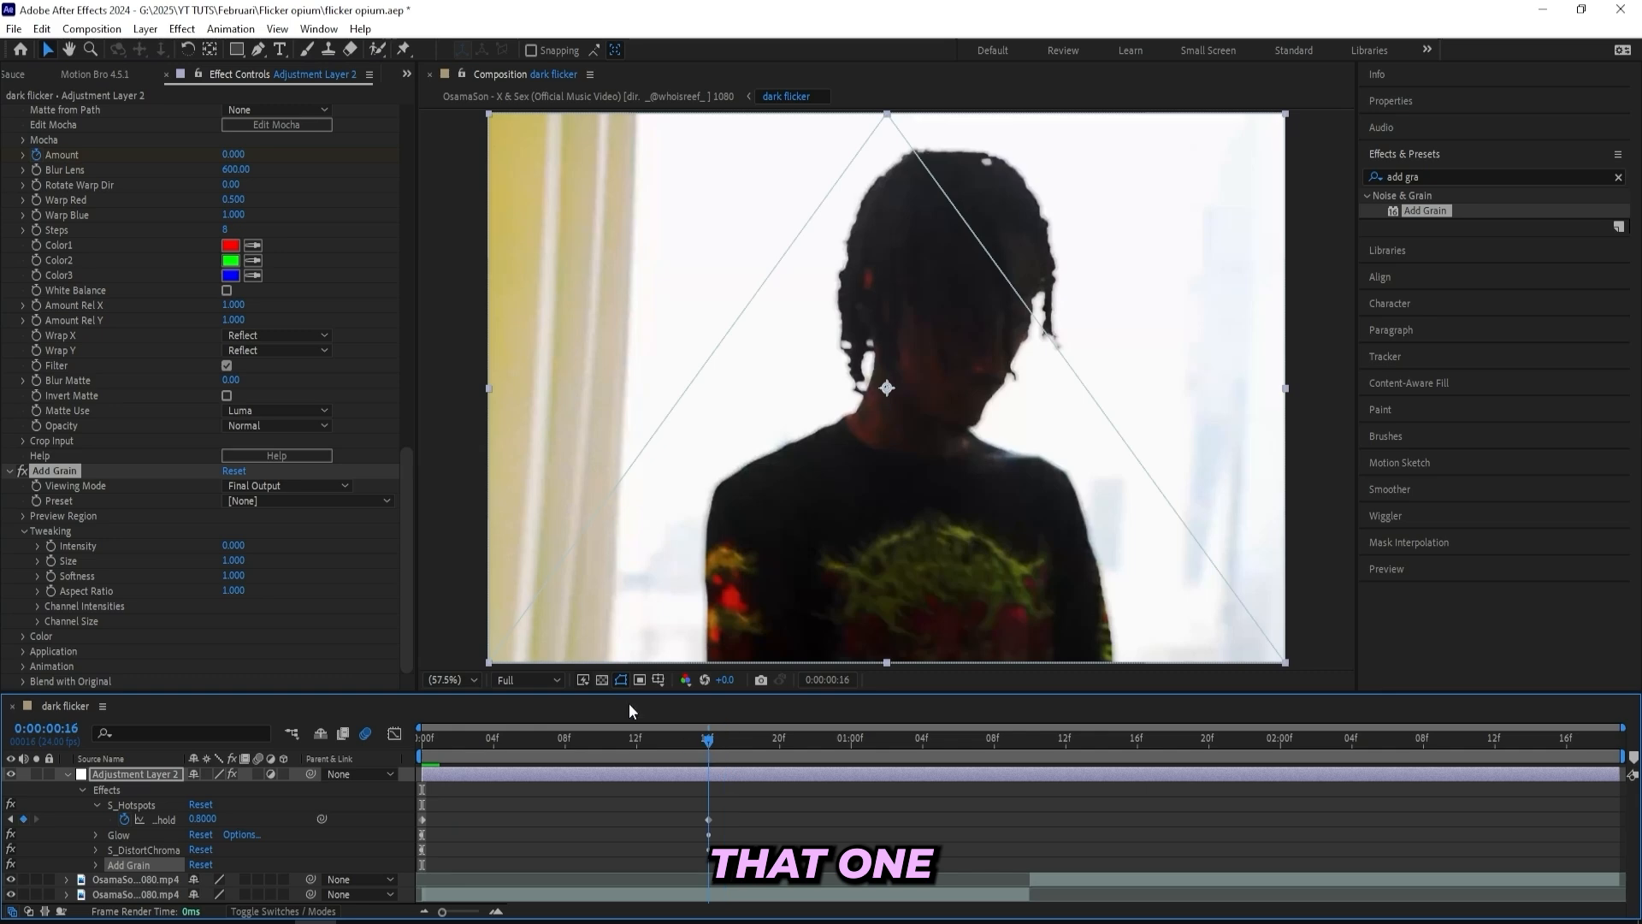
{"action": "left_click", "coordinate": [229, 548]}
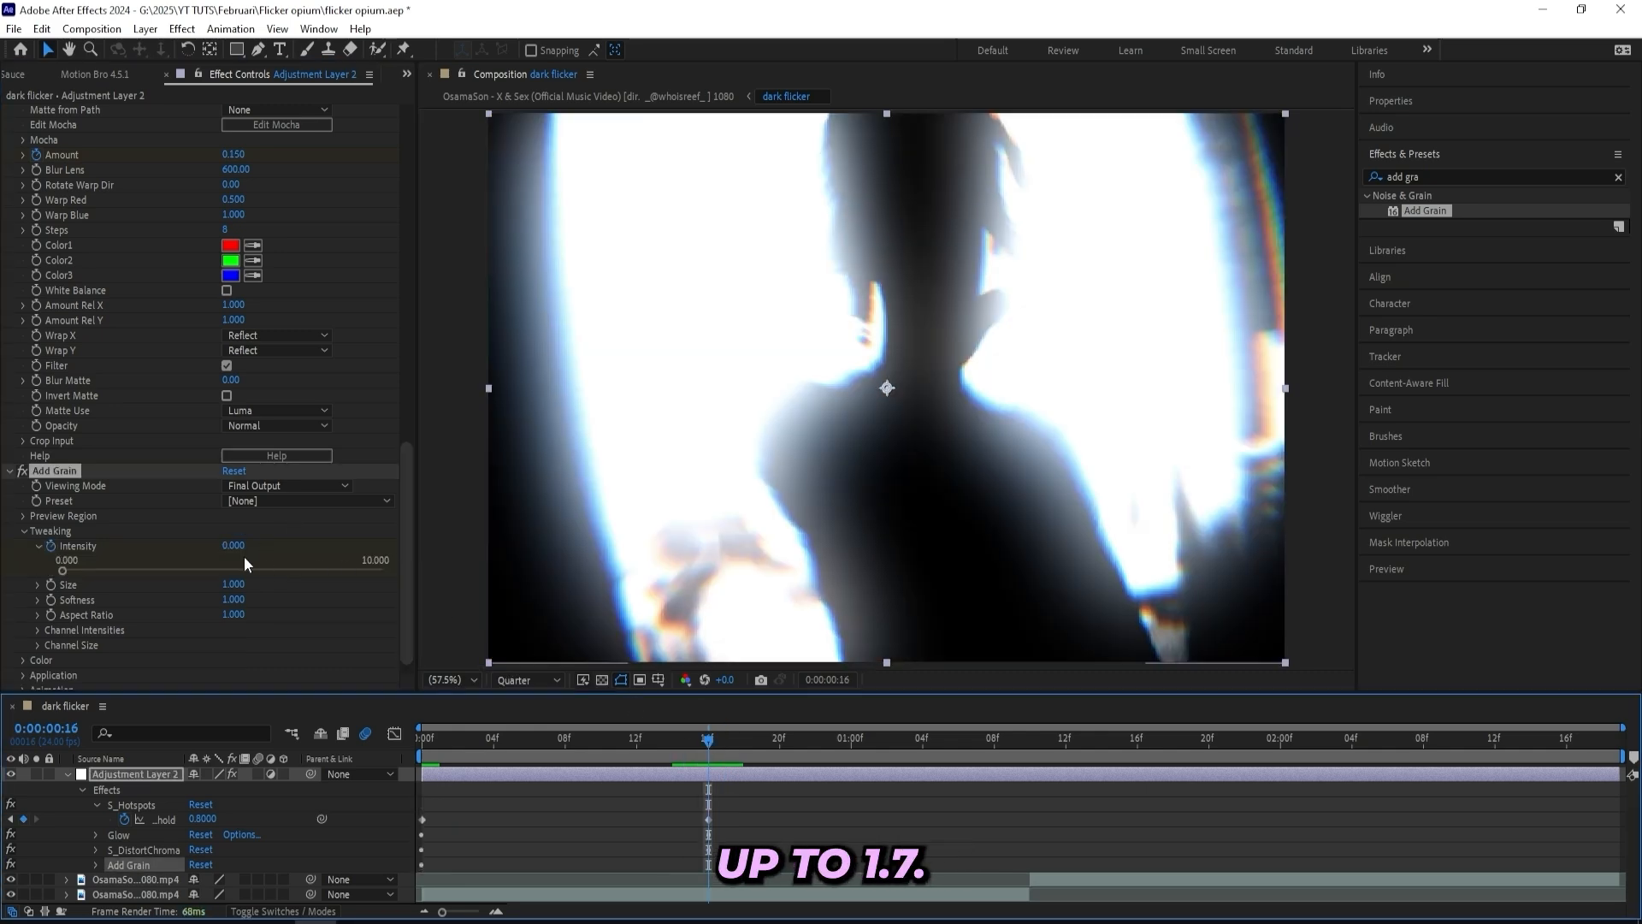
{"action": "left_click", "coordinate": [233, 547]}
{"action": "type", "text": "1.7"}
{"action": "left_click", "coordinate": [454, 623]}
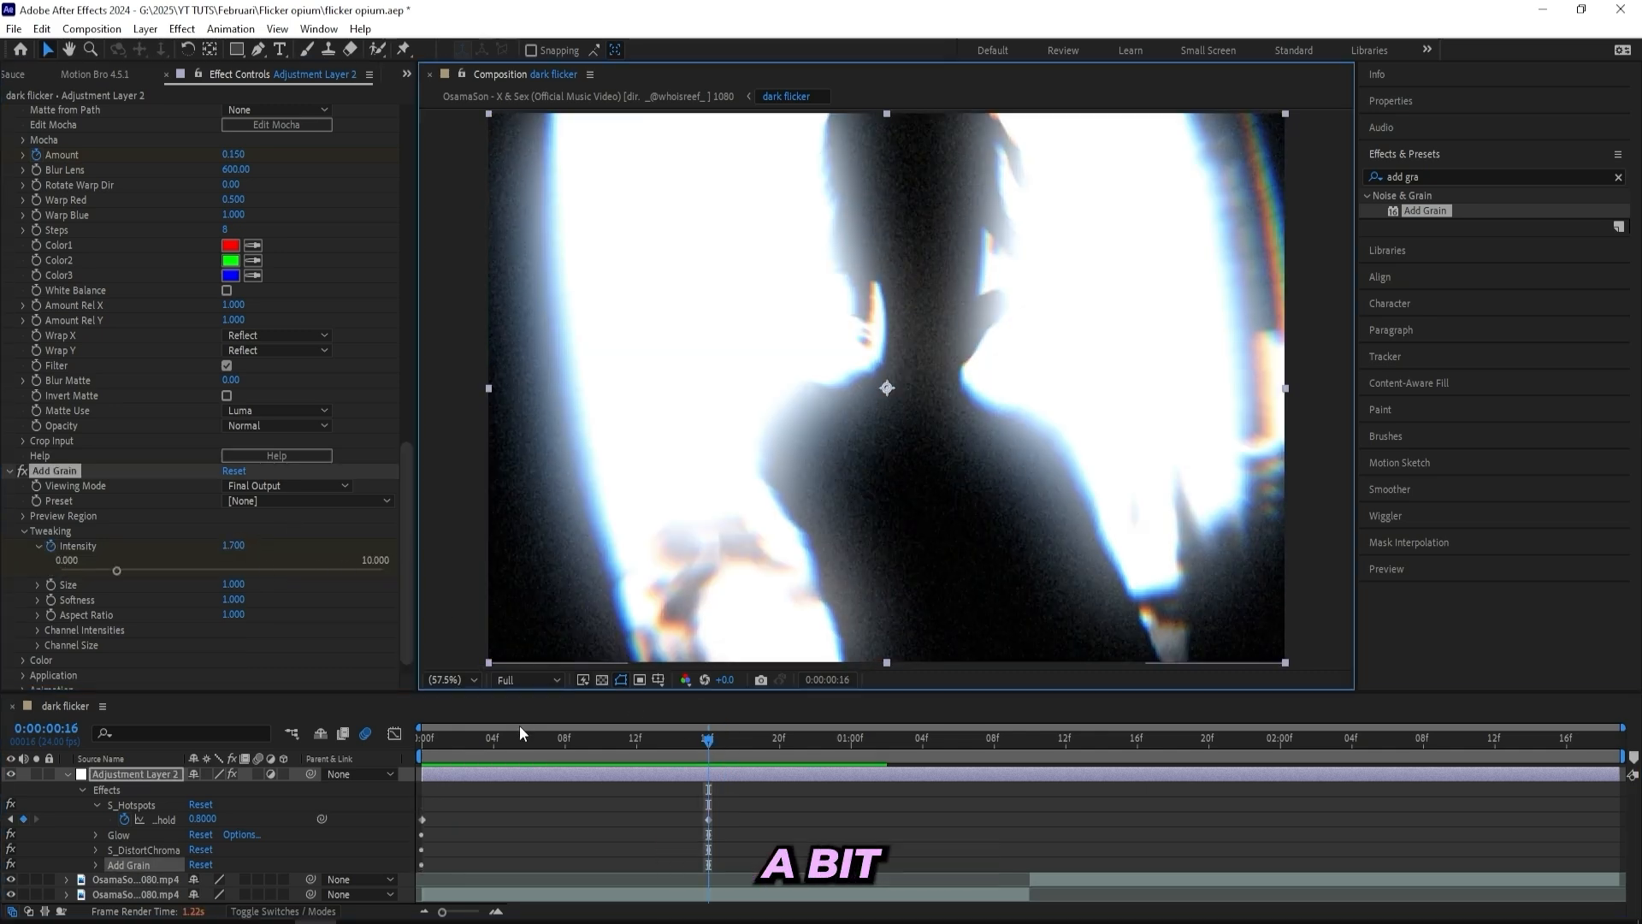
{"action": "left_click", "coordinate": [233, 545]}
{"action": "type", "text": "1.2"}
{"action": "key", "text": "Return"}
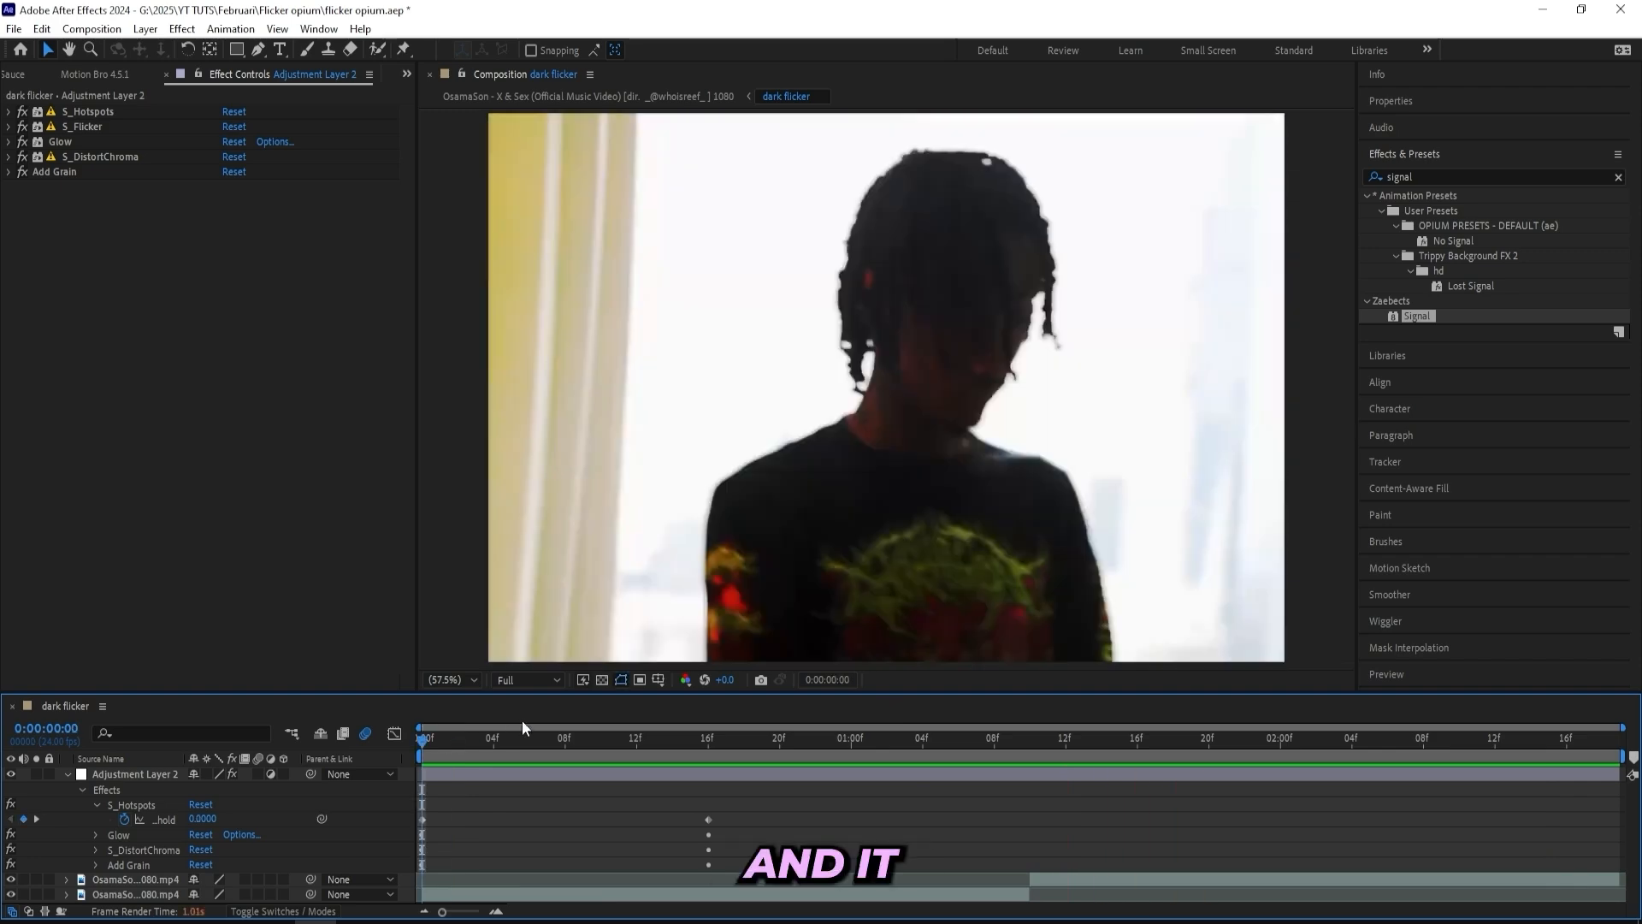
Play back the transition with the added grain and scrub through its opening frames.
{"action": "key", "text": "space"}
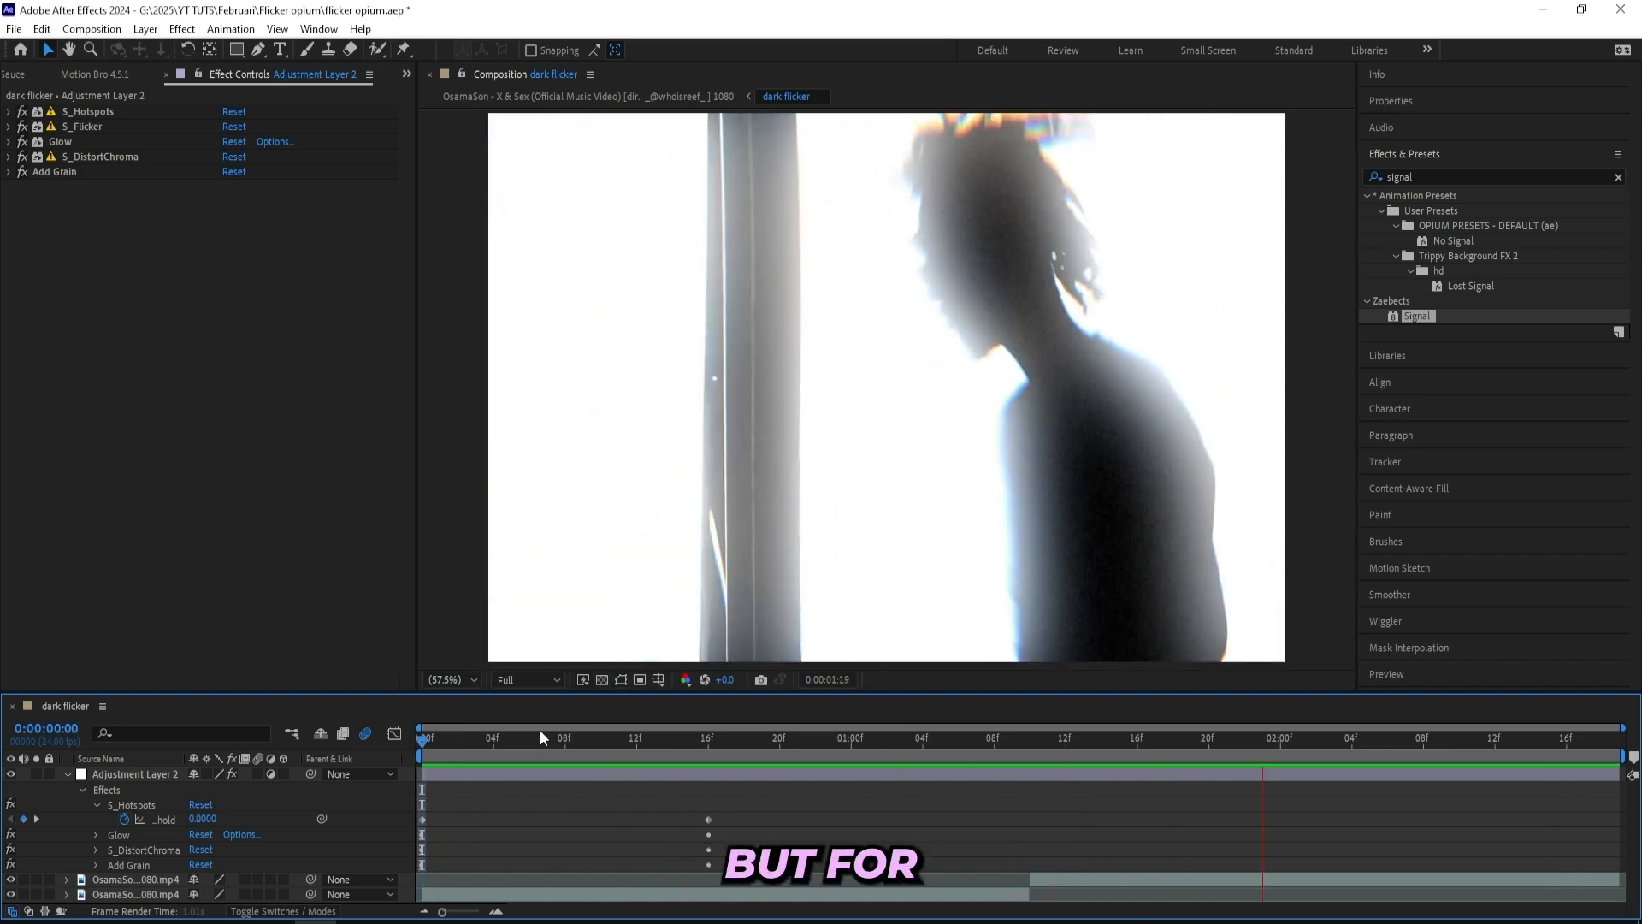
{"action": "left_click", "coordinate": [441, 741]}
{"action": "left_click_drag", "start_coordinate": [471, 741], "coordinate": [506, 736]}
Find the Zaebects Signal effect and apply it to the adjustment layer below Add Grain.
{"action": "left_click", "coordinate": [1617, 178]}
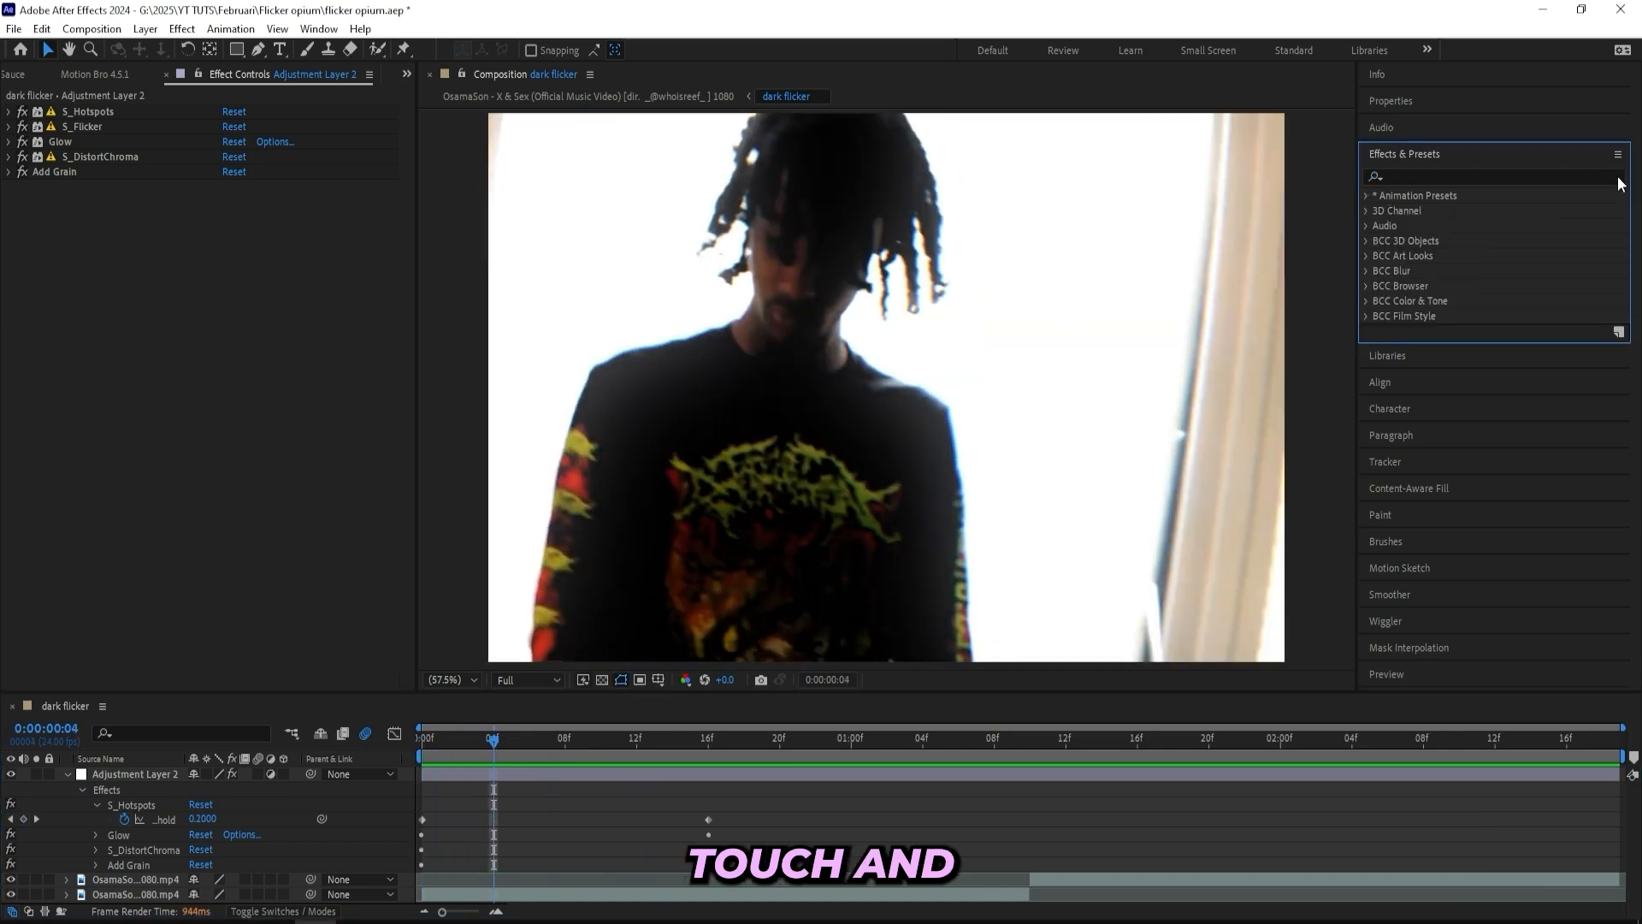
{"action": "type", "text": "signal"}
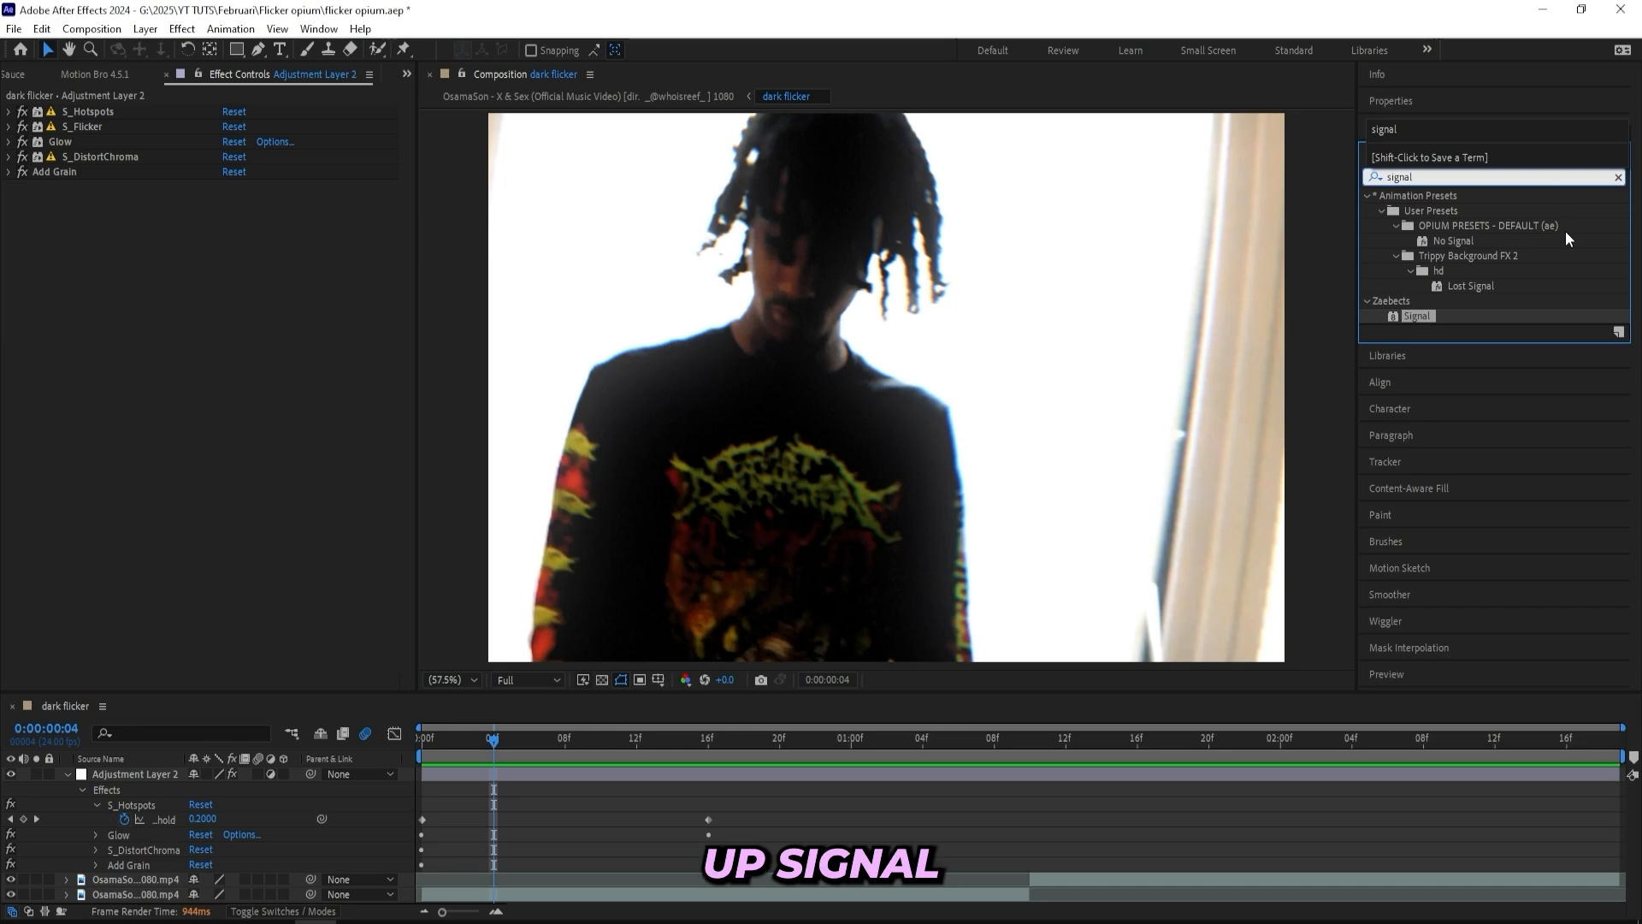
{"action": "left_click_drag", "start_coordinate": [1444, 318], "coordinate": [731, 737]}
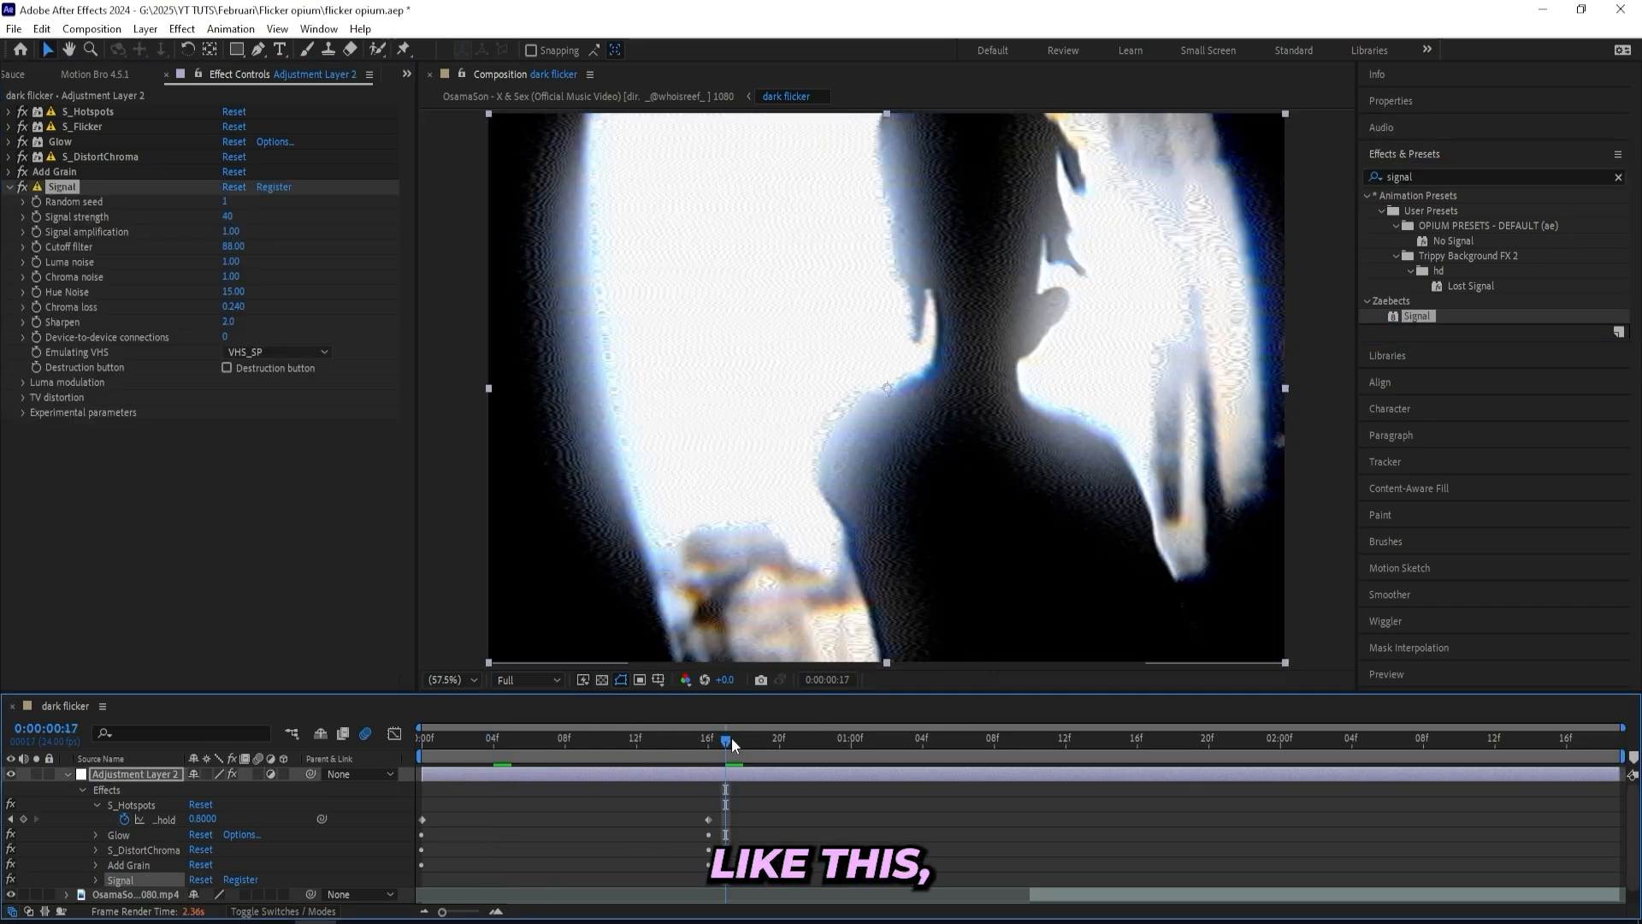
Examine the Signal effect around frame 16 and the cut between the clips, and preview the transition from the start.
{"action": "key", "text": "space"}
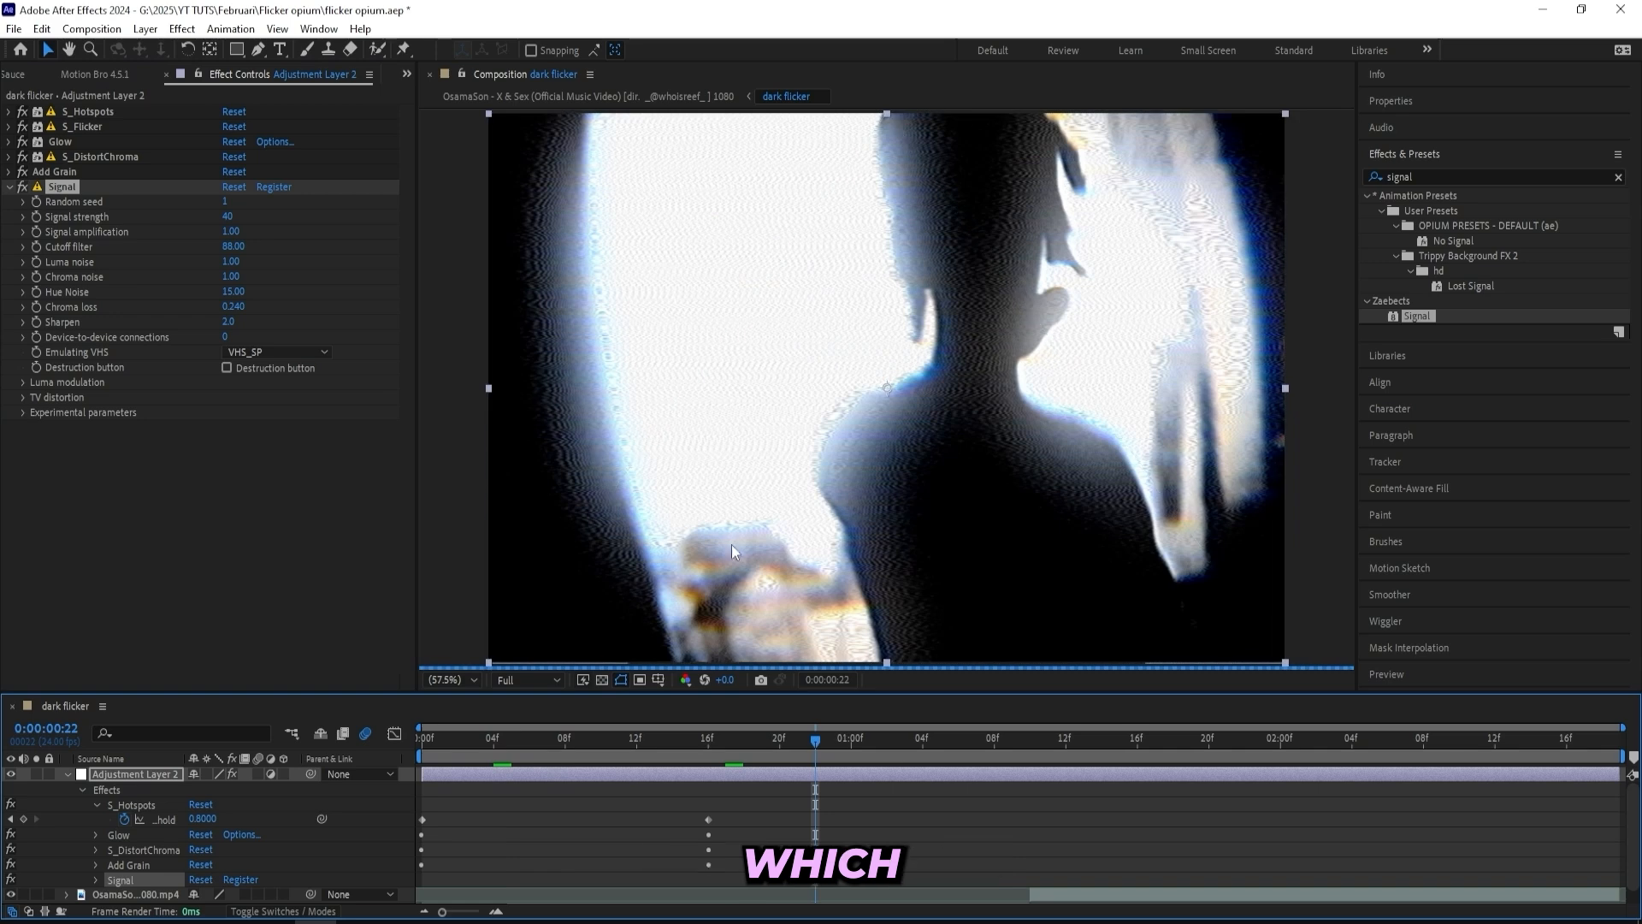
{"action": "left_click_drag", "start_coordinate": [57, 185], "coordinate": [65, 151]}
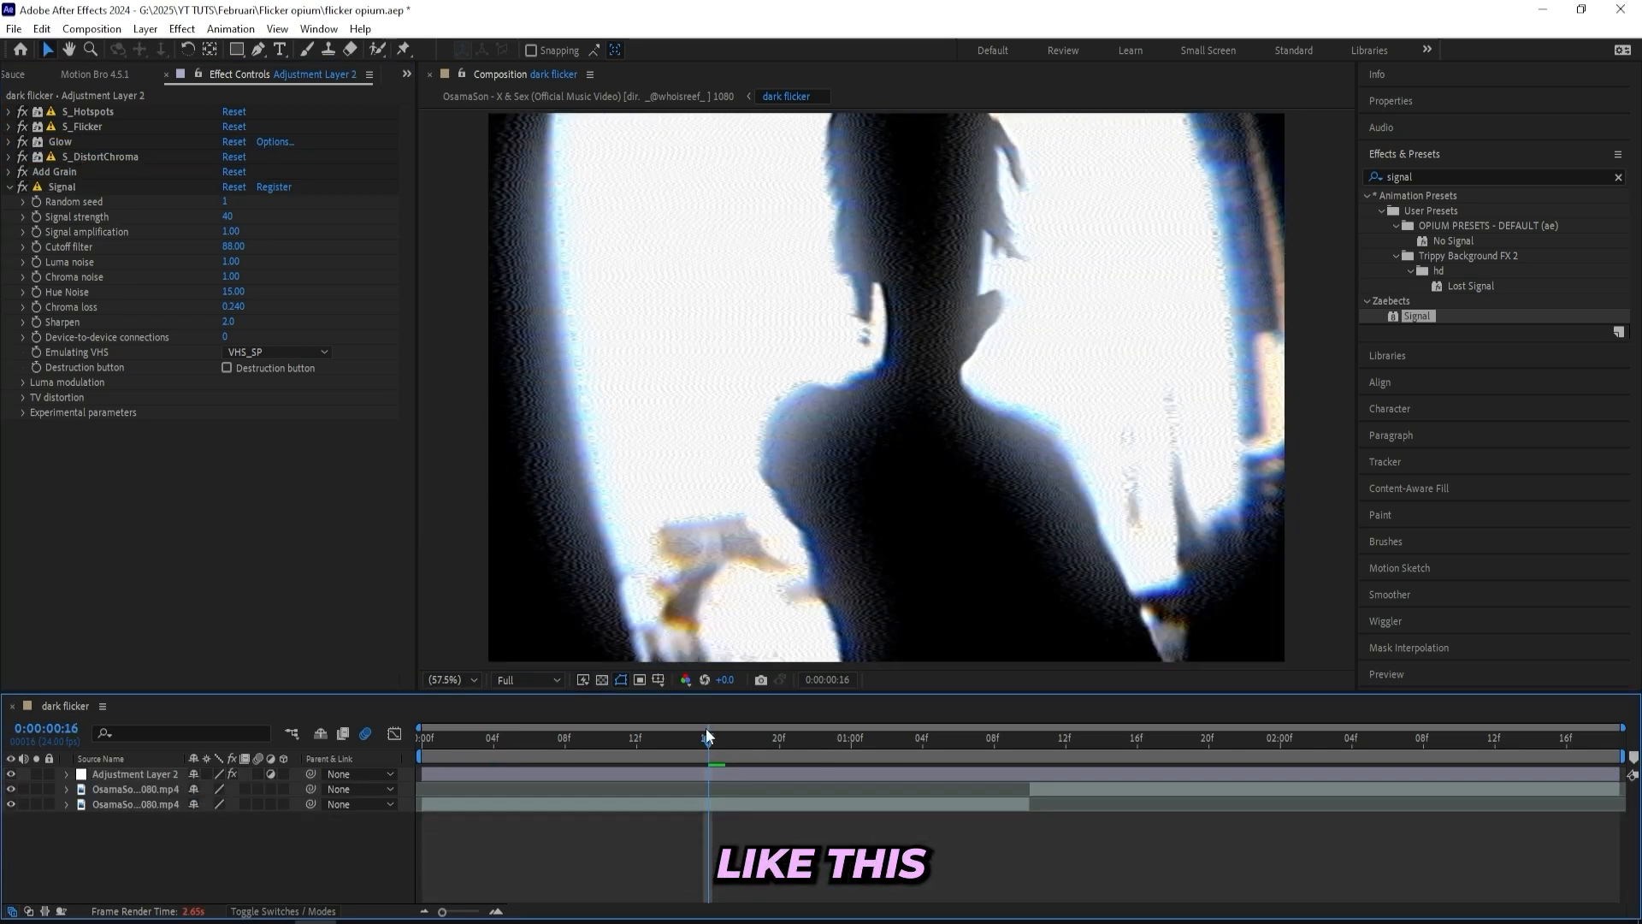
{"action": "left_click_drag", "start_coordinate": [706, 727], "coordinate": [1039, 721]}
{"action": "key", "text": "space"}
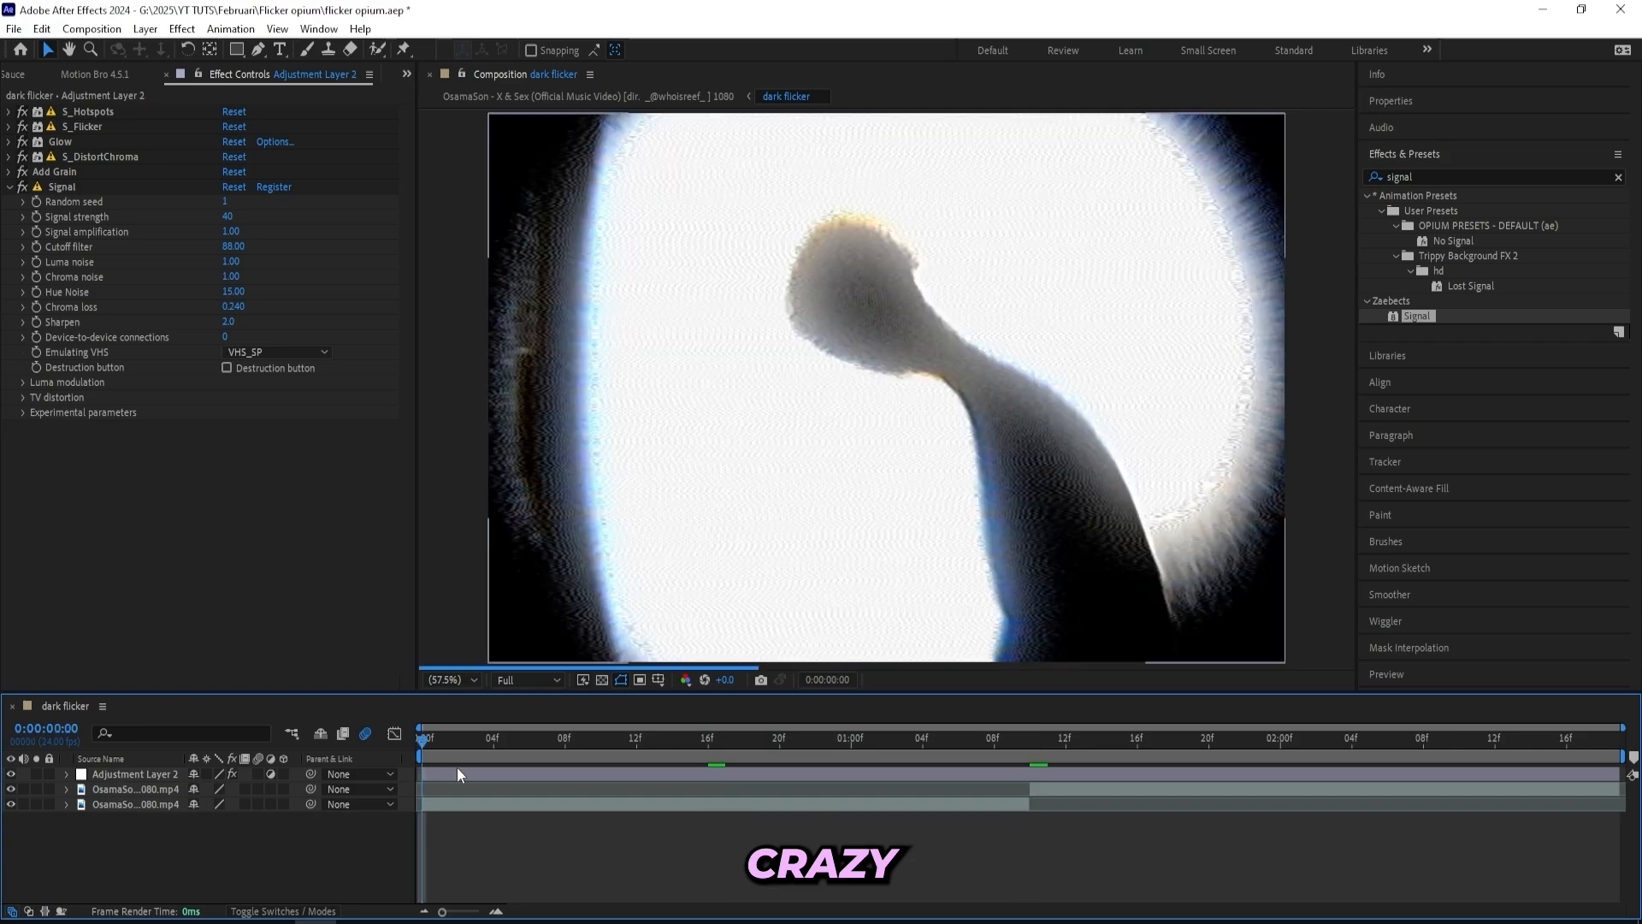
{"action": "key", "text": "space"}
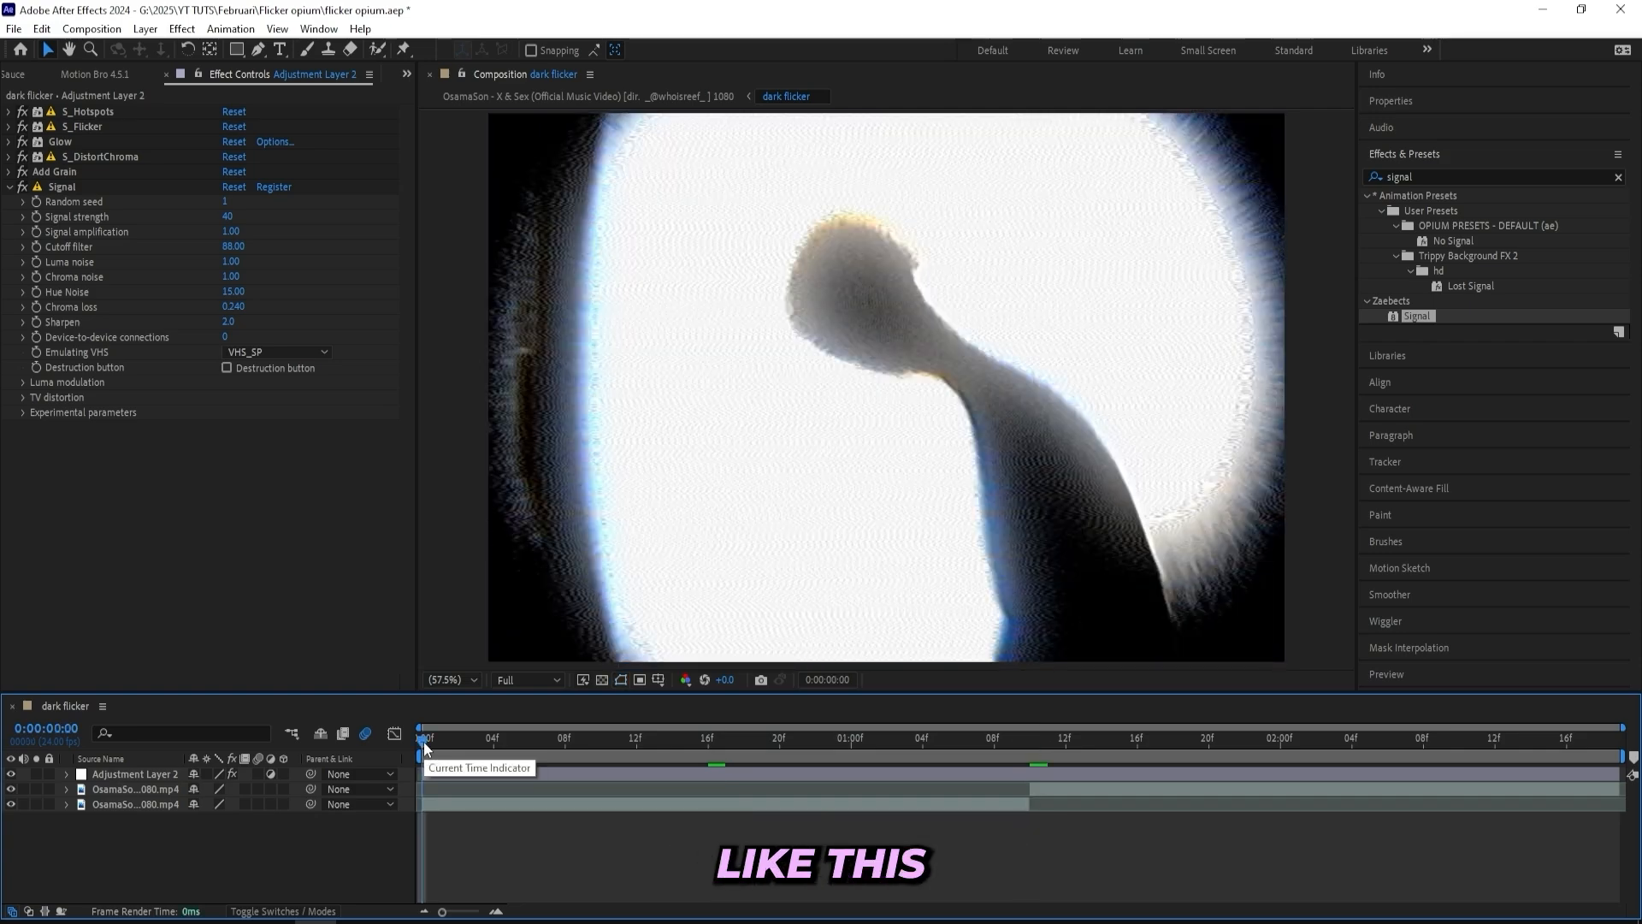
{"action": "key", "text": "space"}
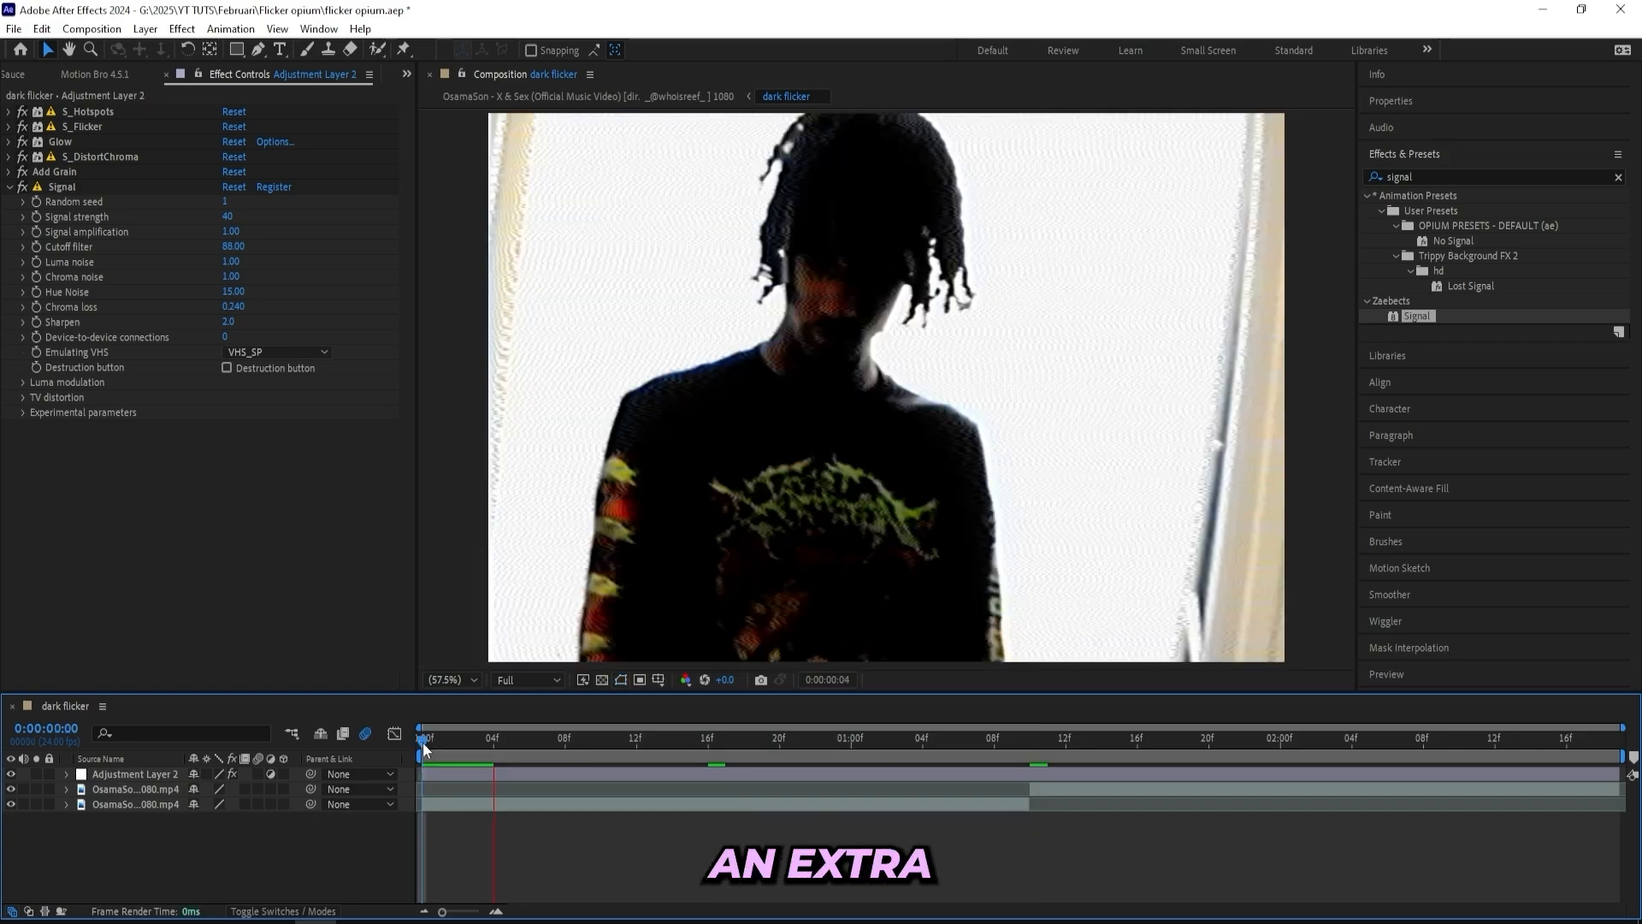